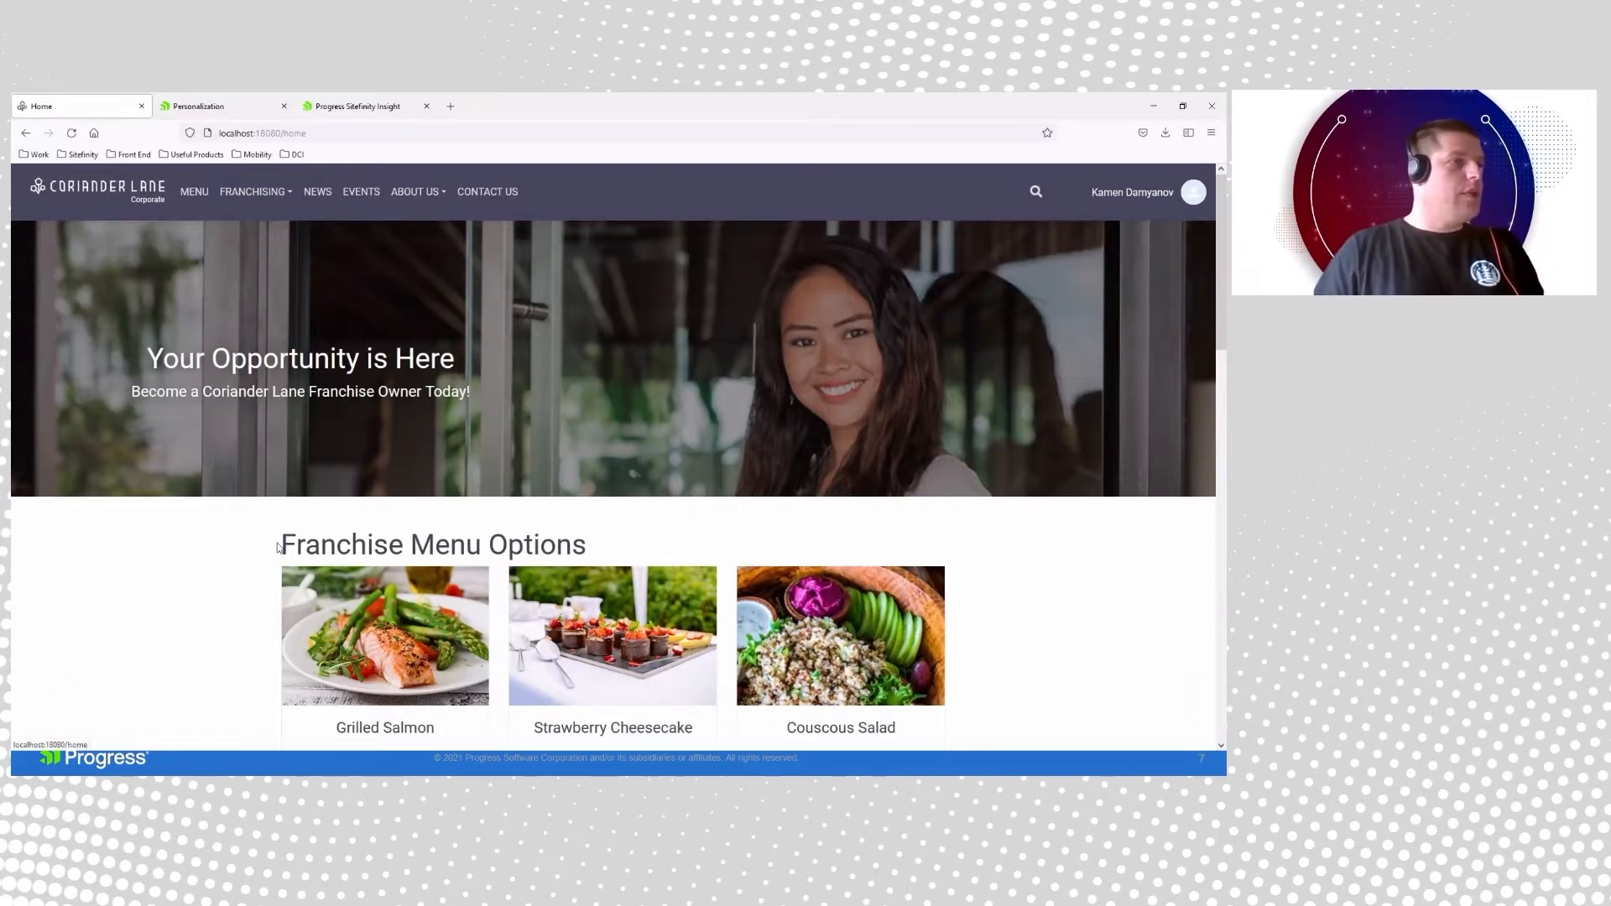
- Look over the public home page, the backend Dashboard and the available content types
scroll(278, 547, "down", 7)
scroll(300, 524, "up", 7)
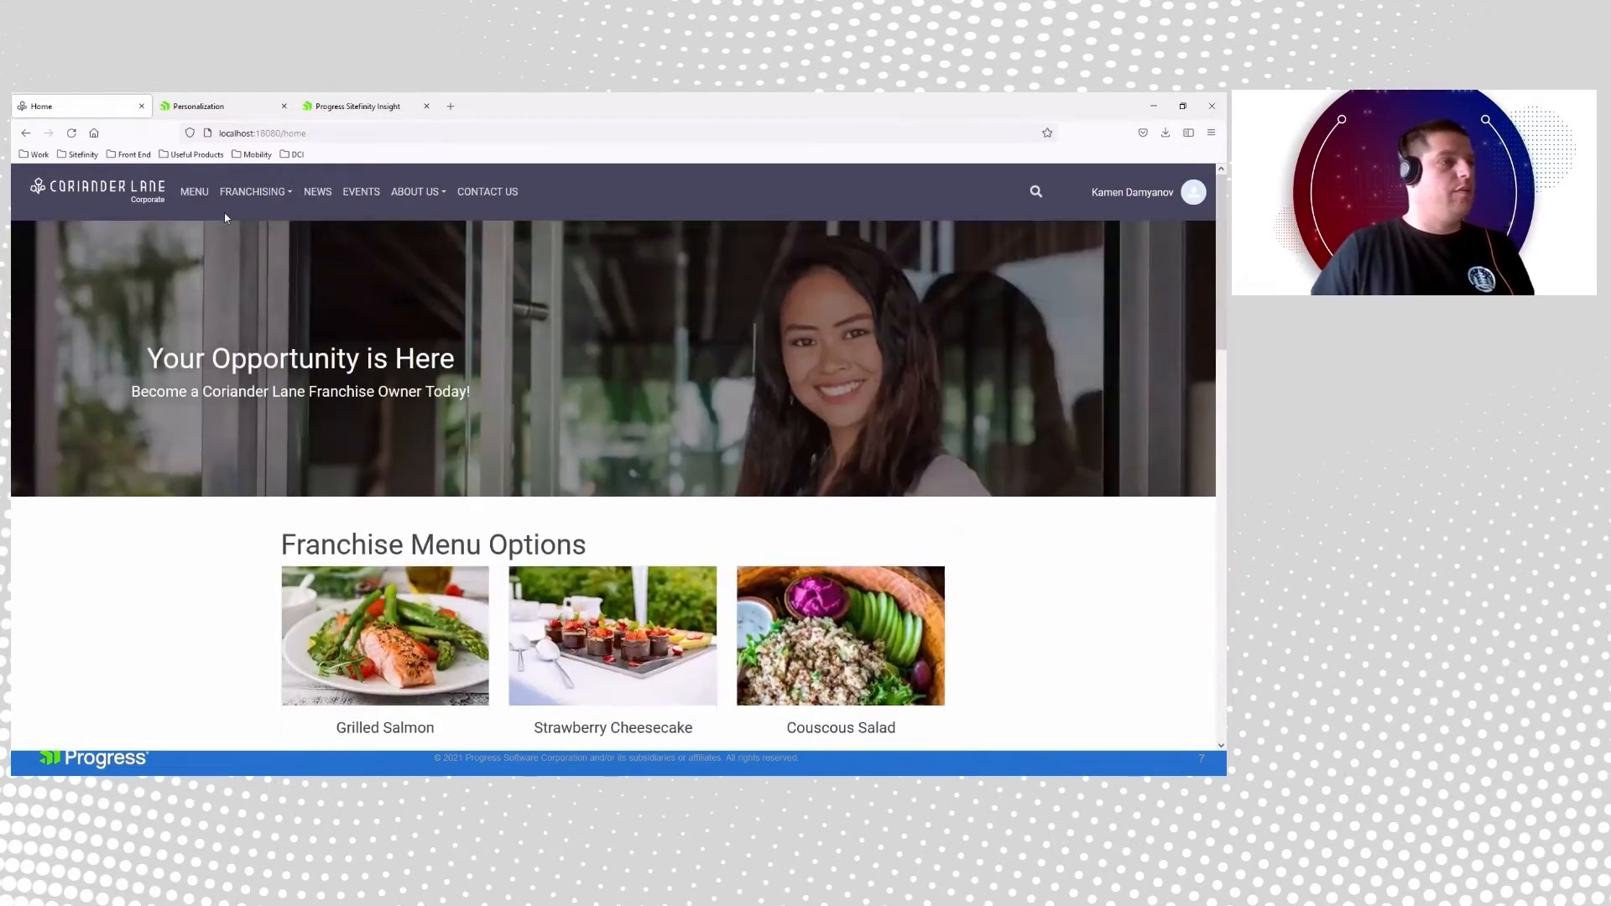
left_click(201, 107)
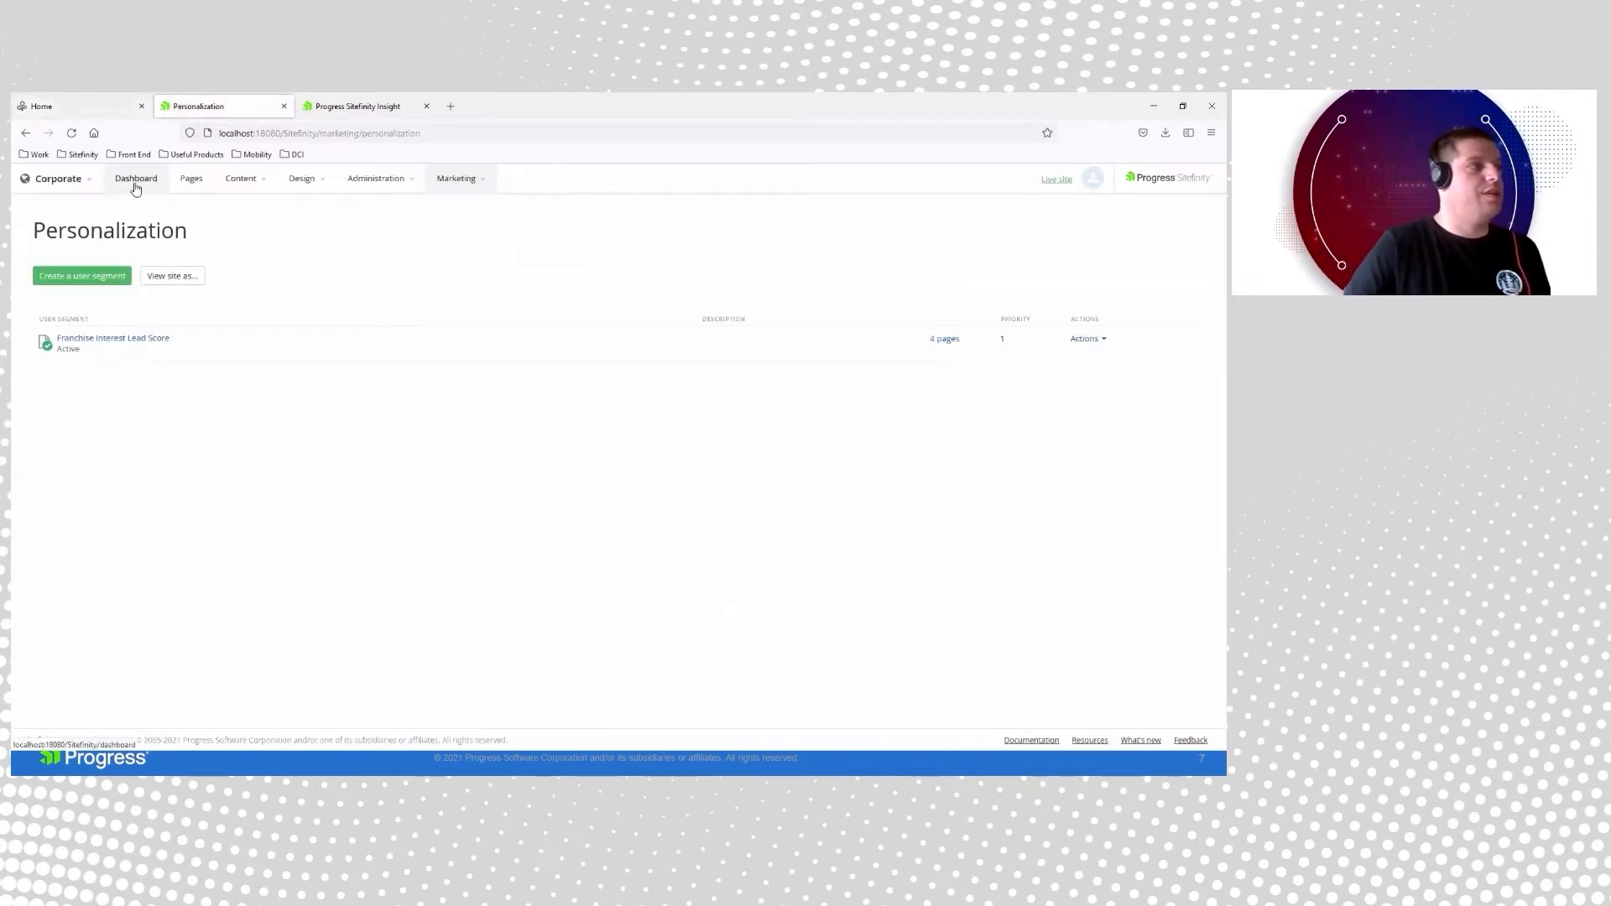
left_click(135, 186)
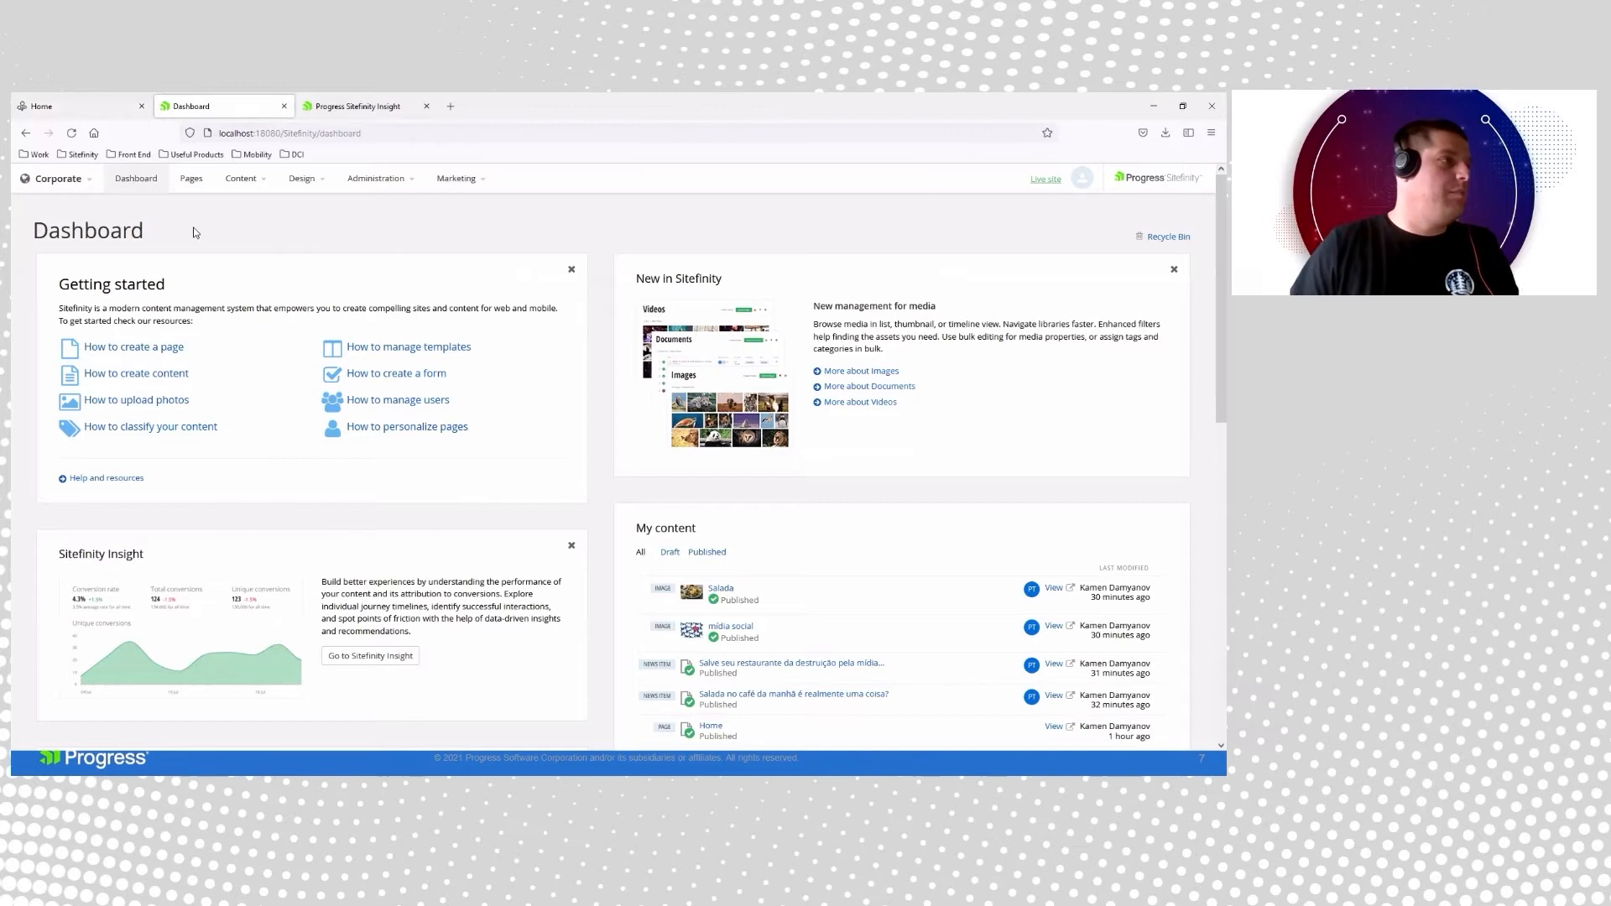
left_click(245, 188)
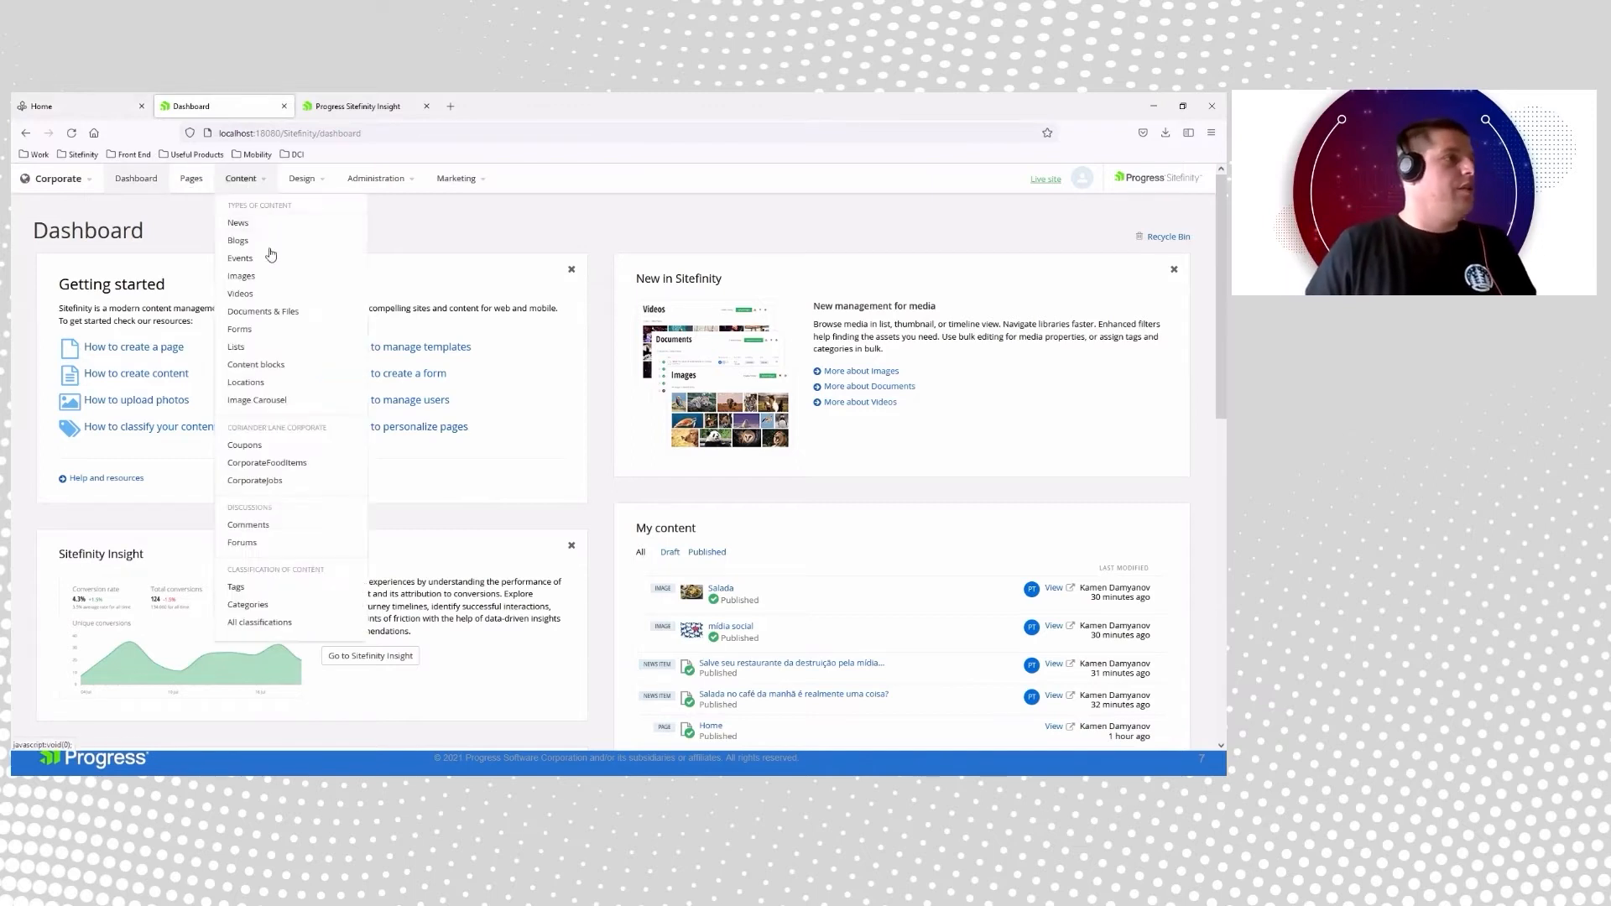
- Create a new top-level page titled "Why Franchise?" and continue to template selection
left_click(191, 178)
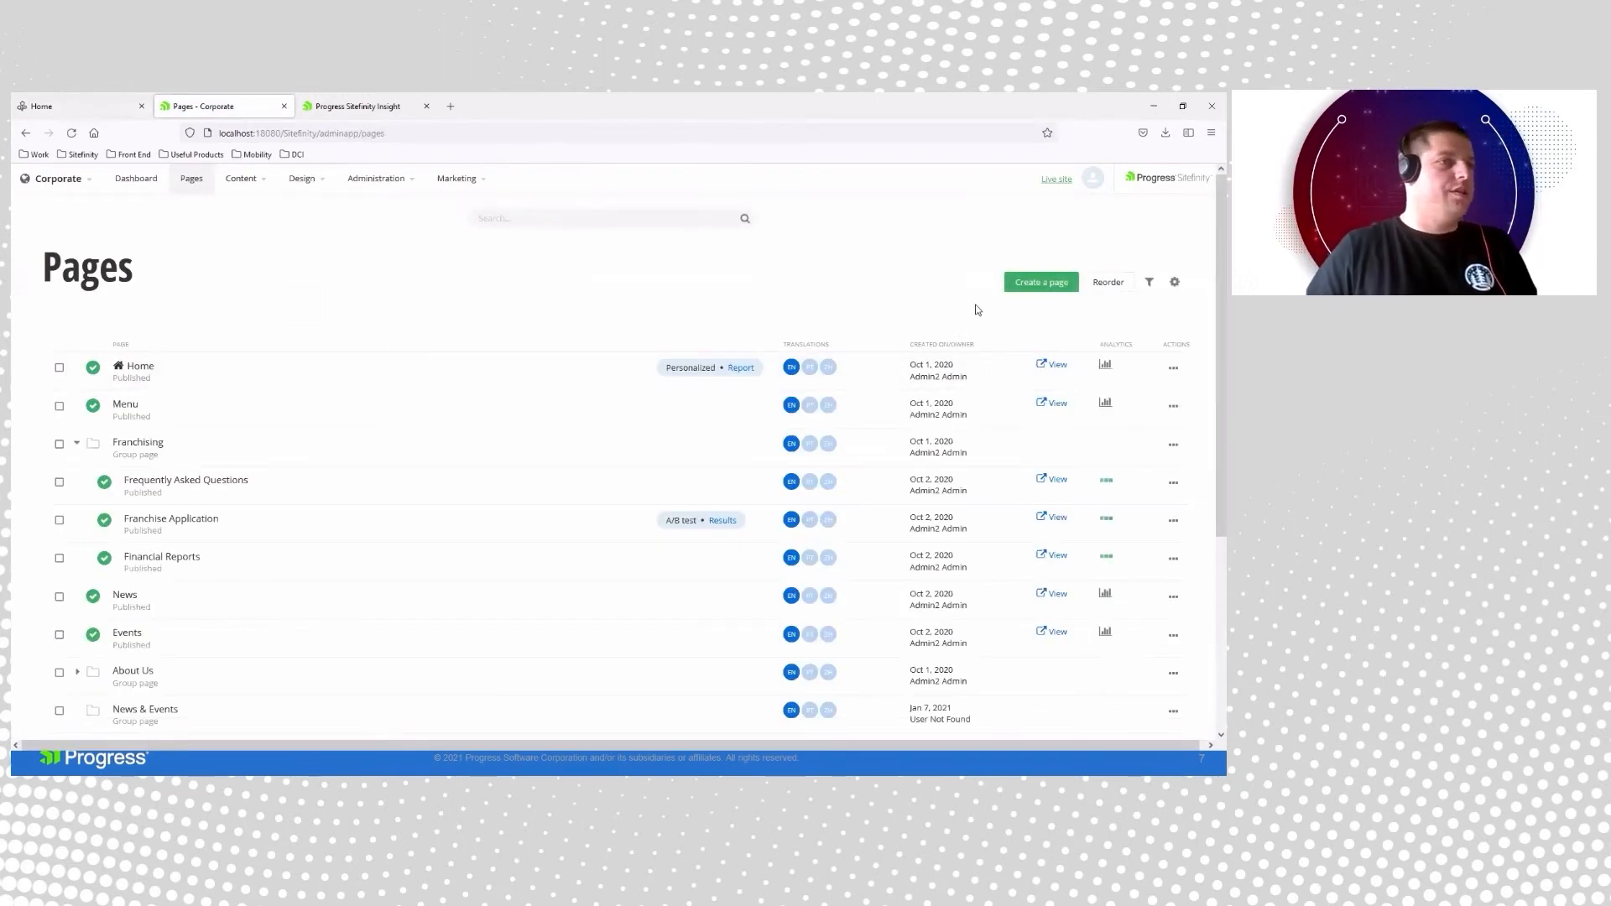
left_click(1040, 282)
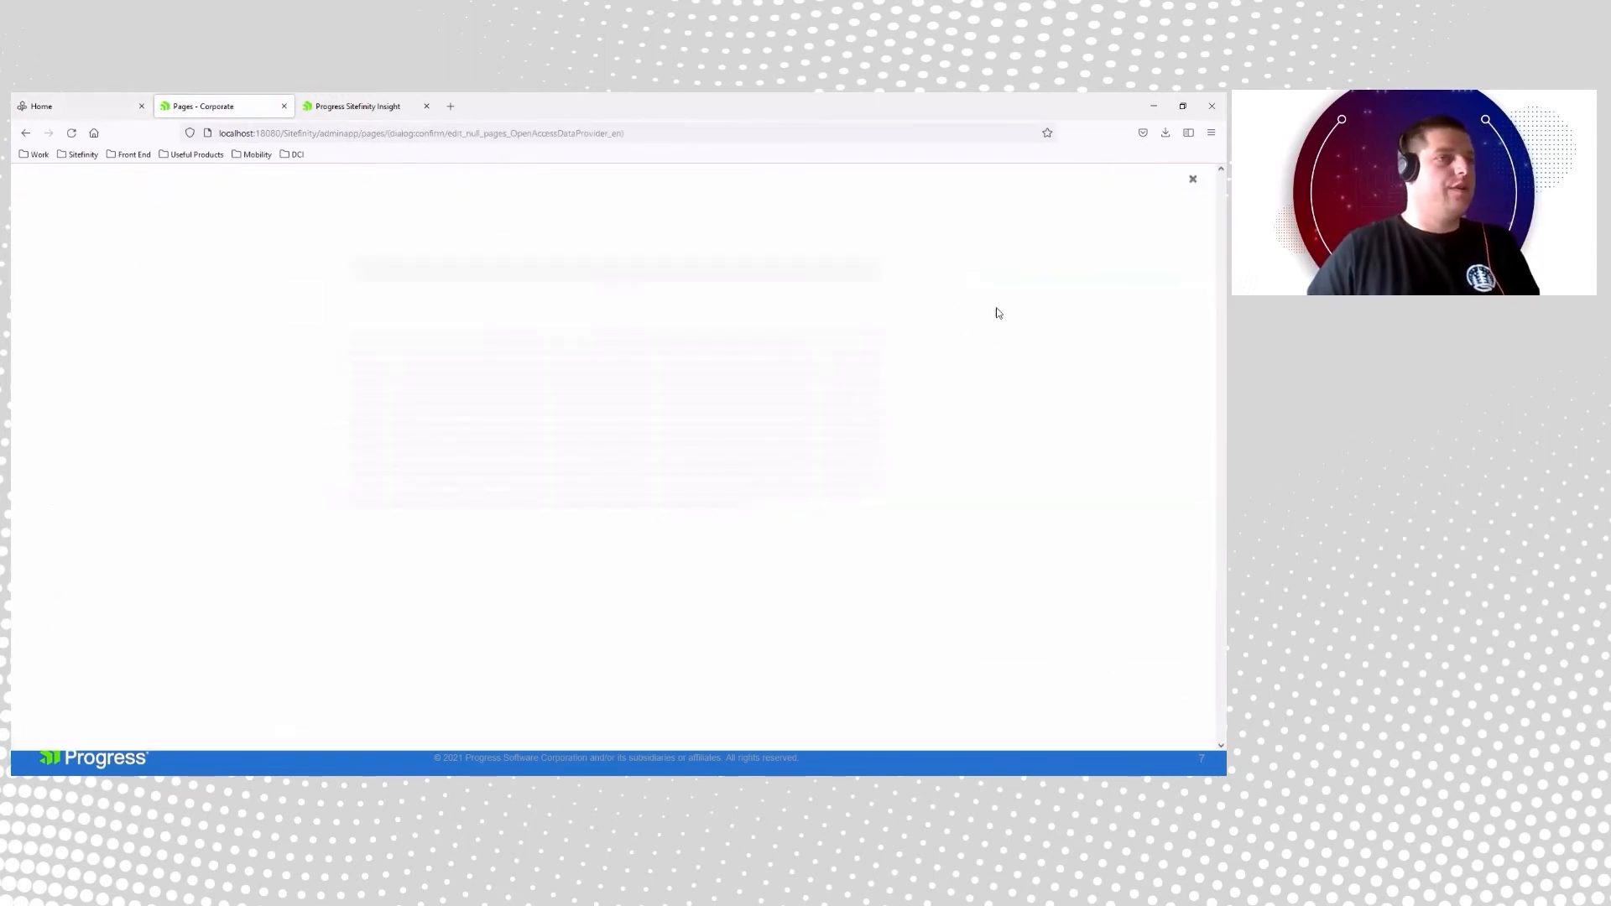
type("Why")
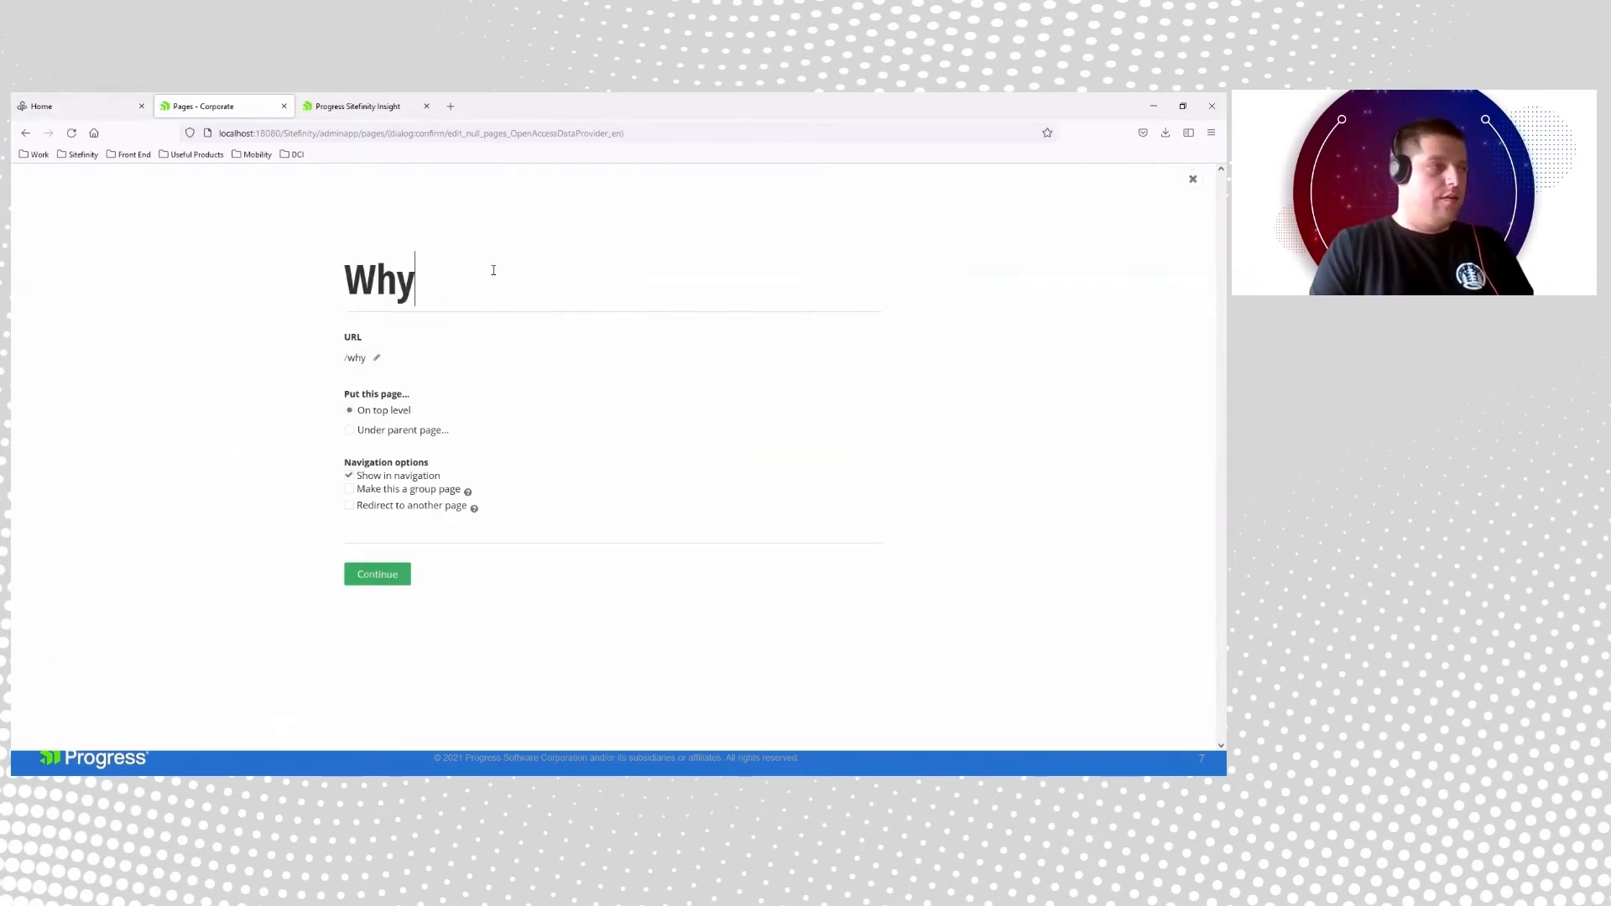
type(" Franchise?")
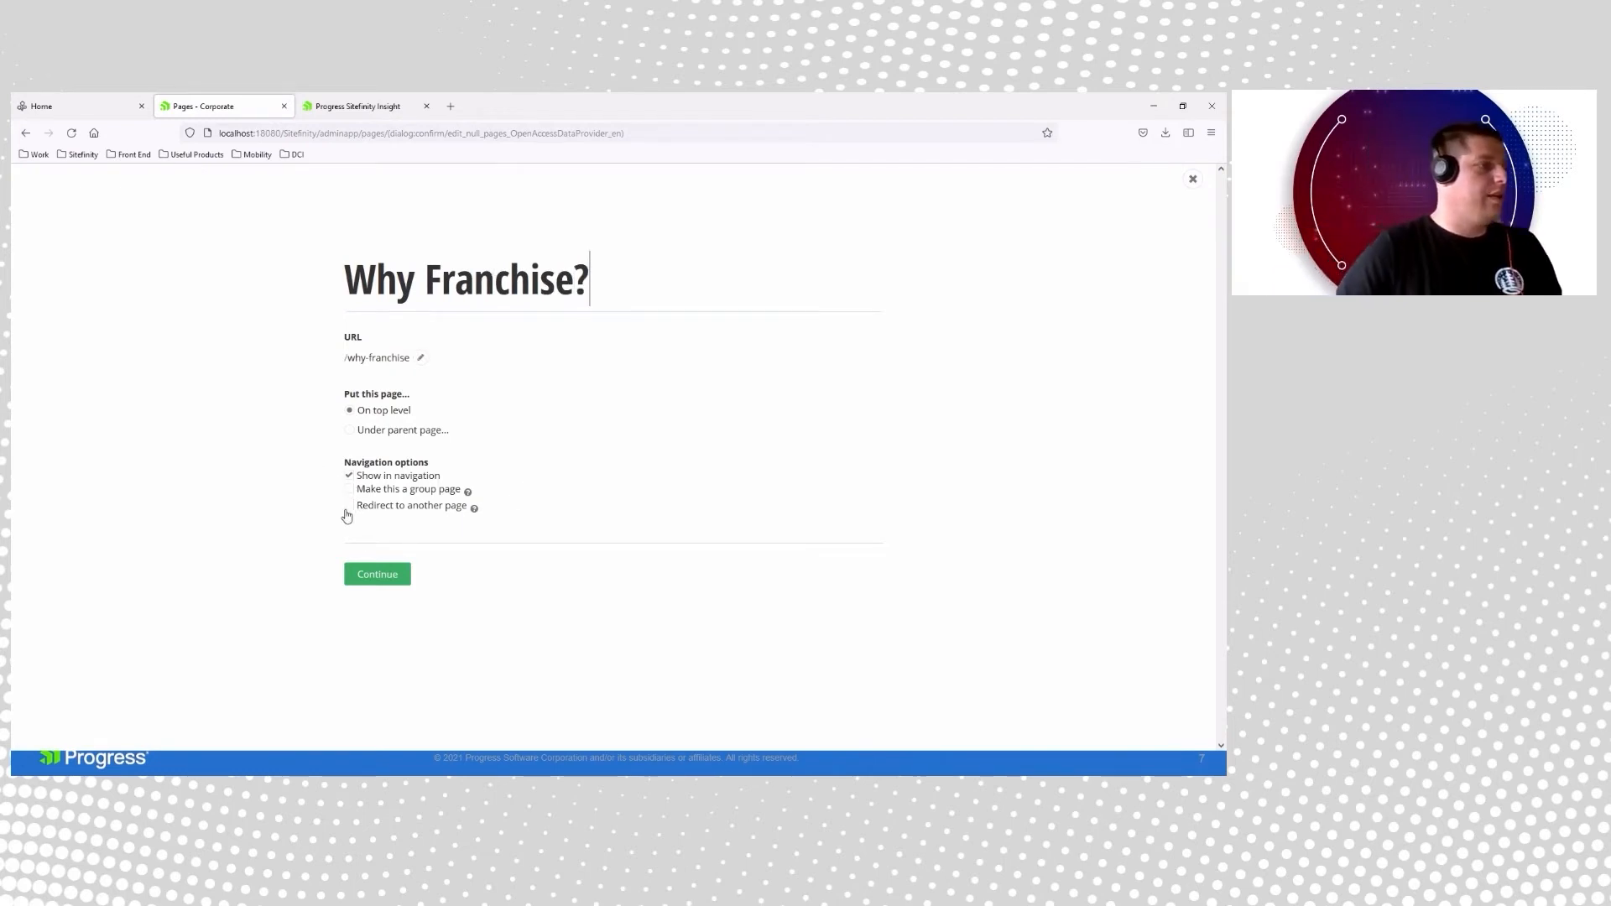
left_click(361, 575)
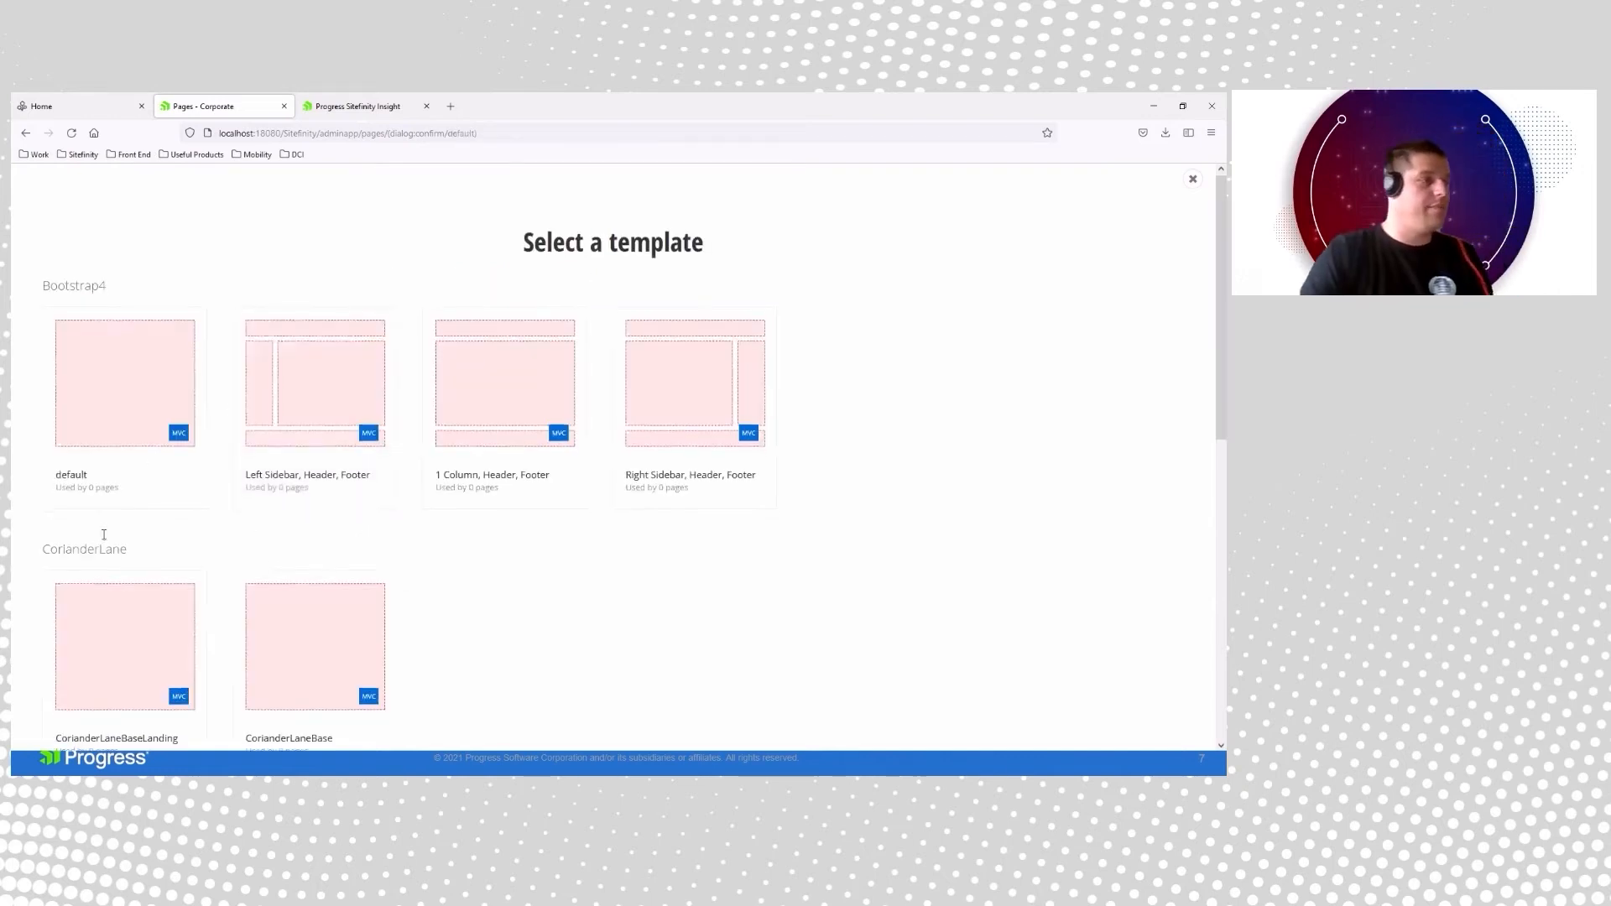
- Review the available page templates and base the new page on CorianderLaneBaseLanding
scroll(102, 530, "down", 4)
scroll(116, 531, "down", 2)
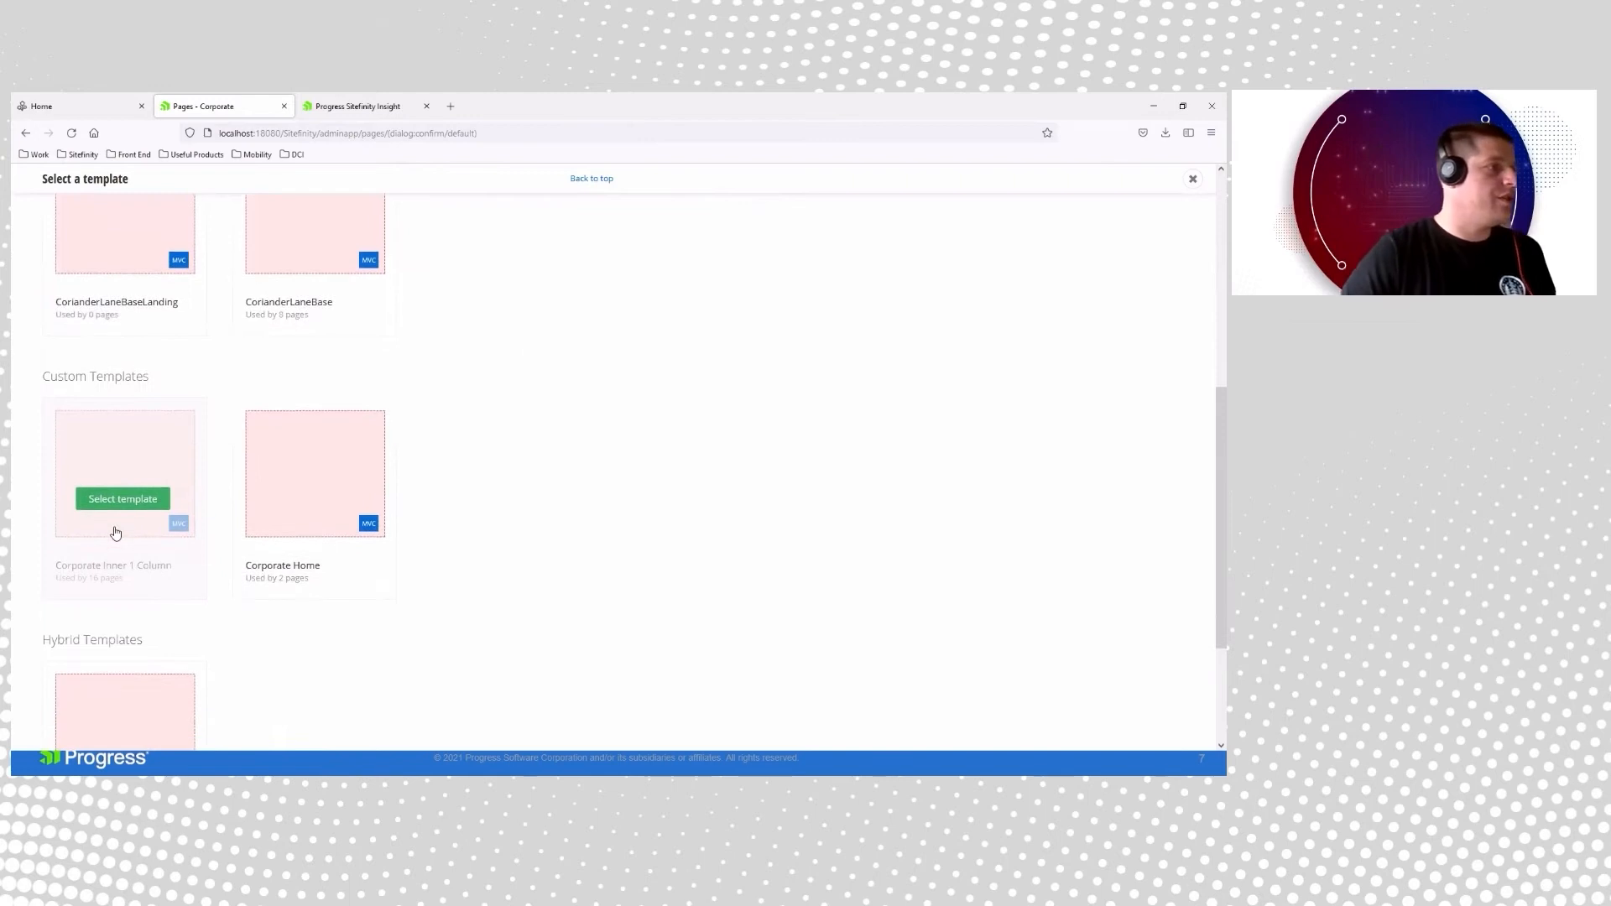
scroll(516, 535, "down", 2)
scroll(515, 540, "up", 4)
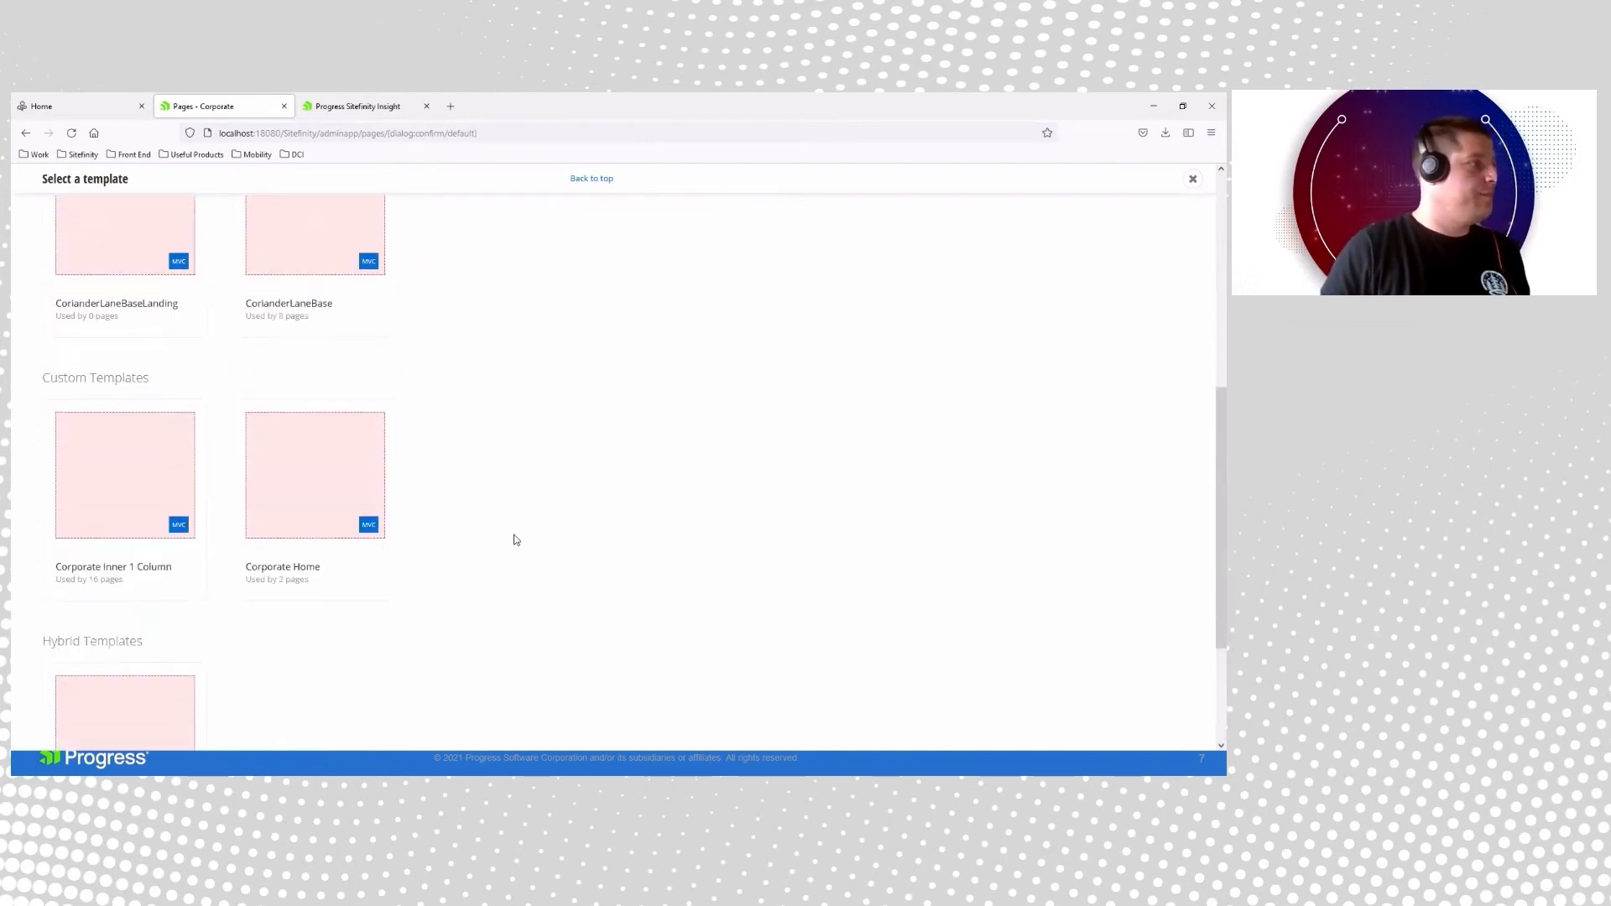
scroll(515, 540, "up", 1)
mouse_move(147, 459)
left_click(115, 428)
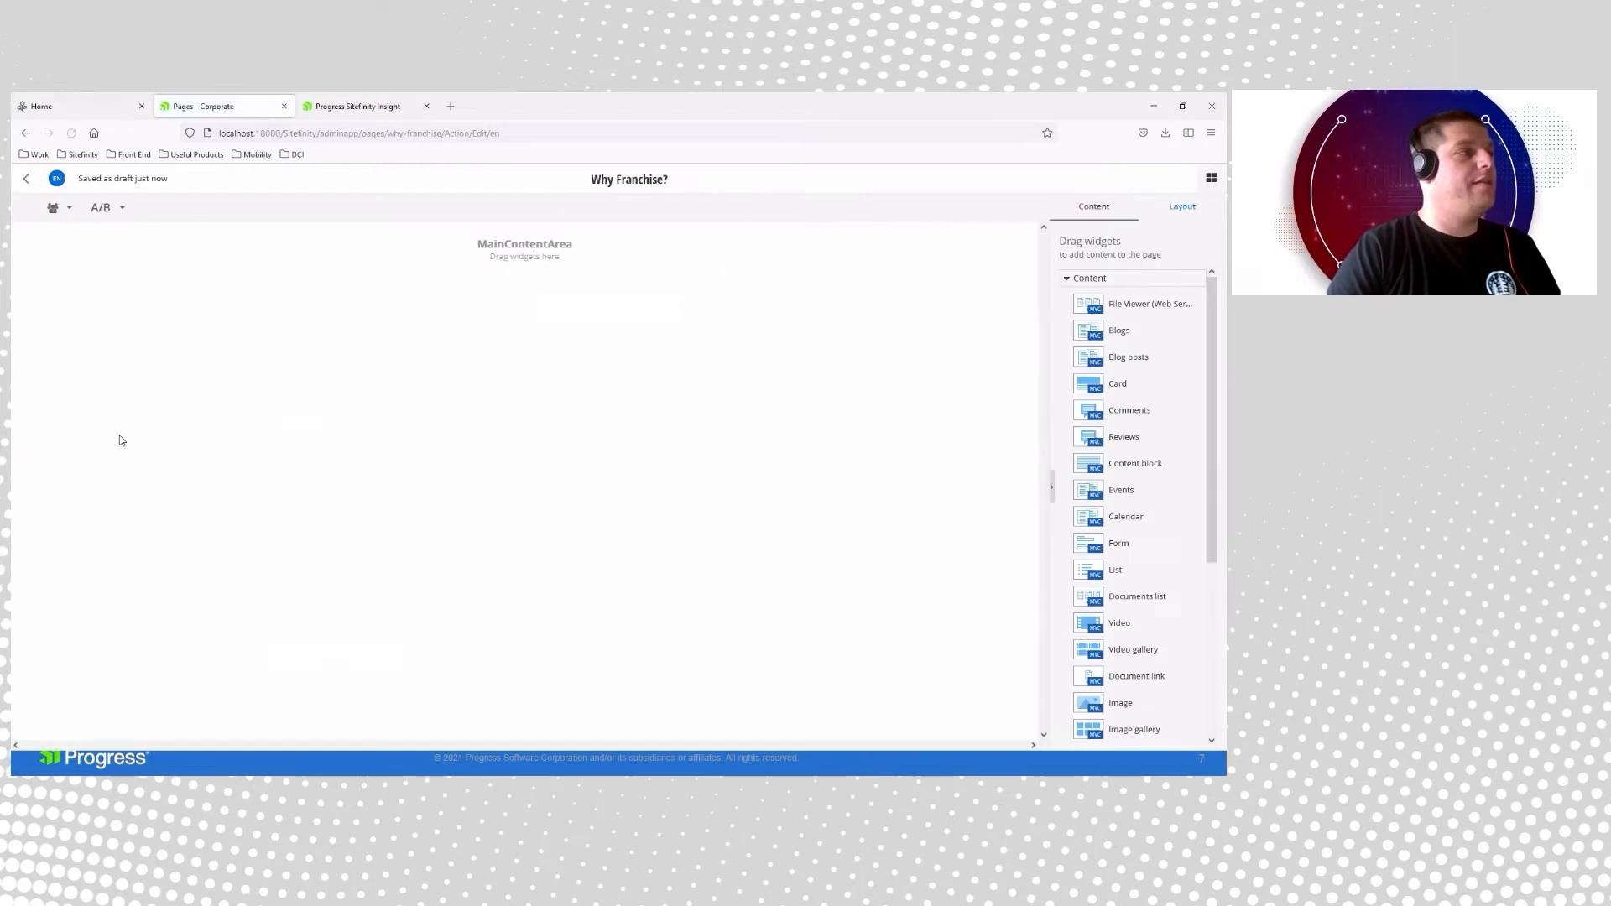
- Return to the page list and change the "Why Franchise?" page's template to Corporate Inner 1 Column
left_click(23, 188)
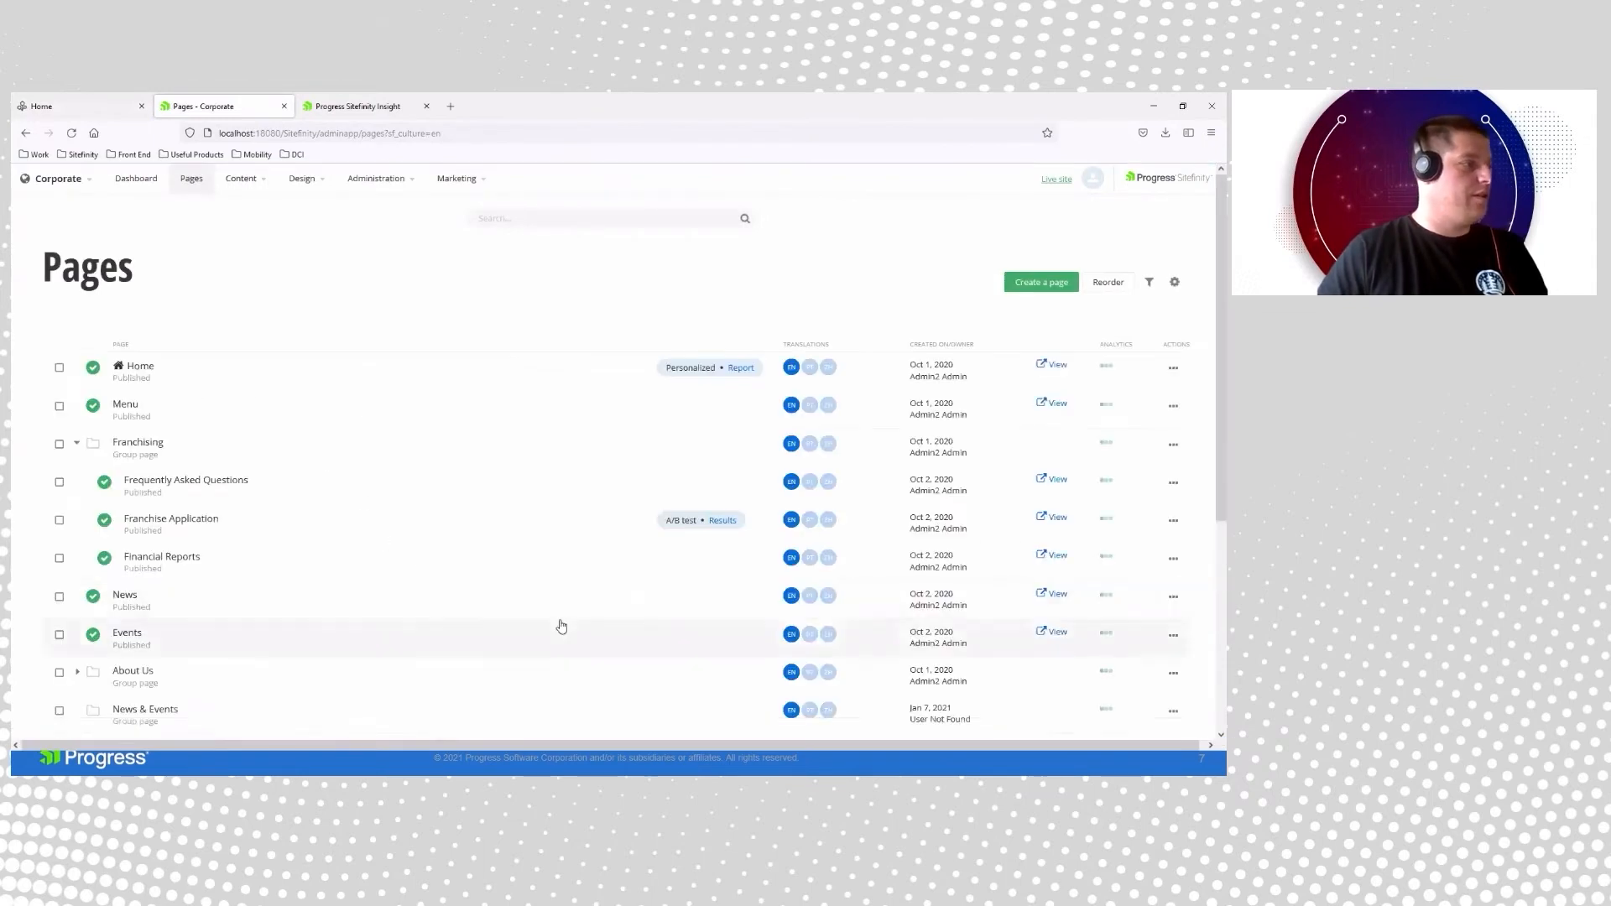
scroll(558, 626, "down", 5)
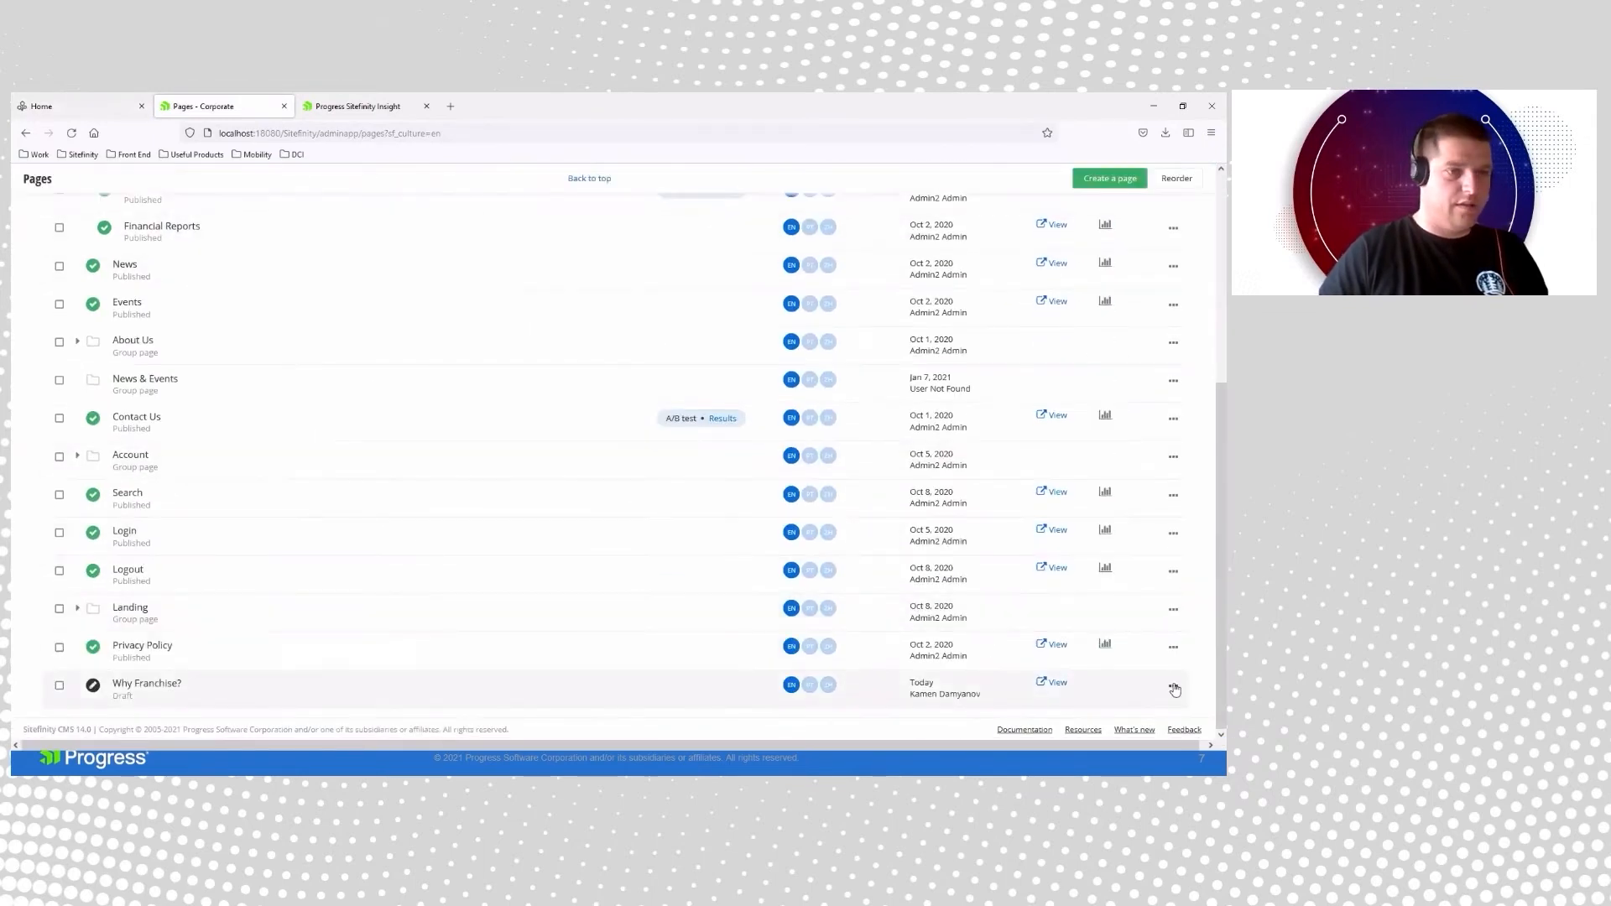
left_click(1174, 687)
left_click(1042, 621)
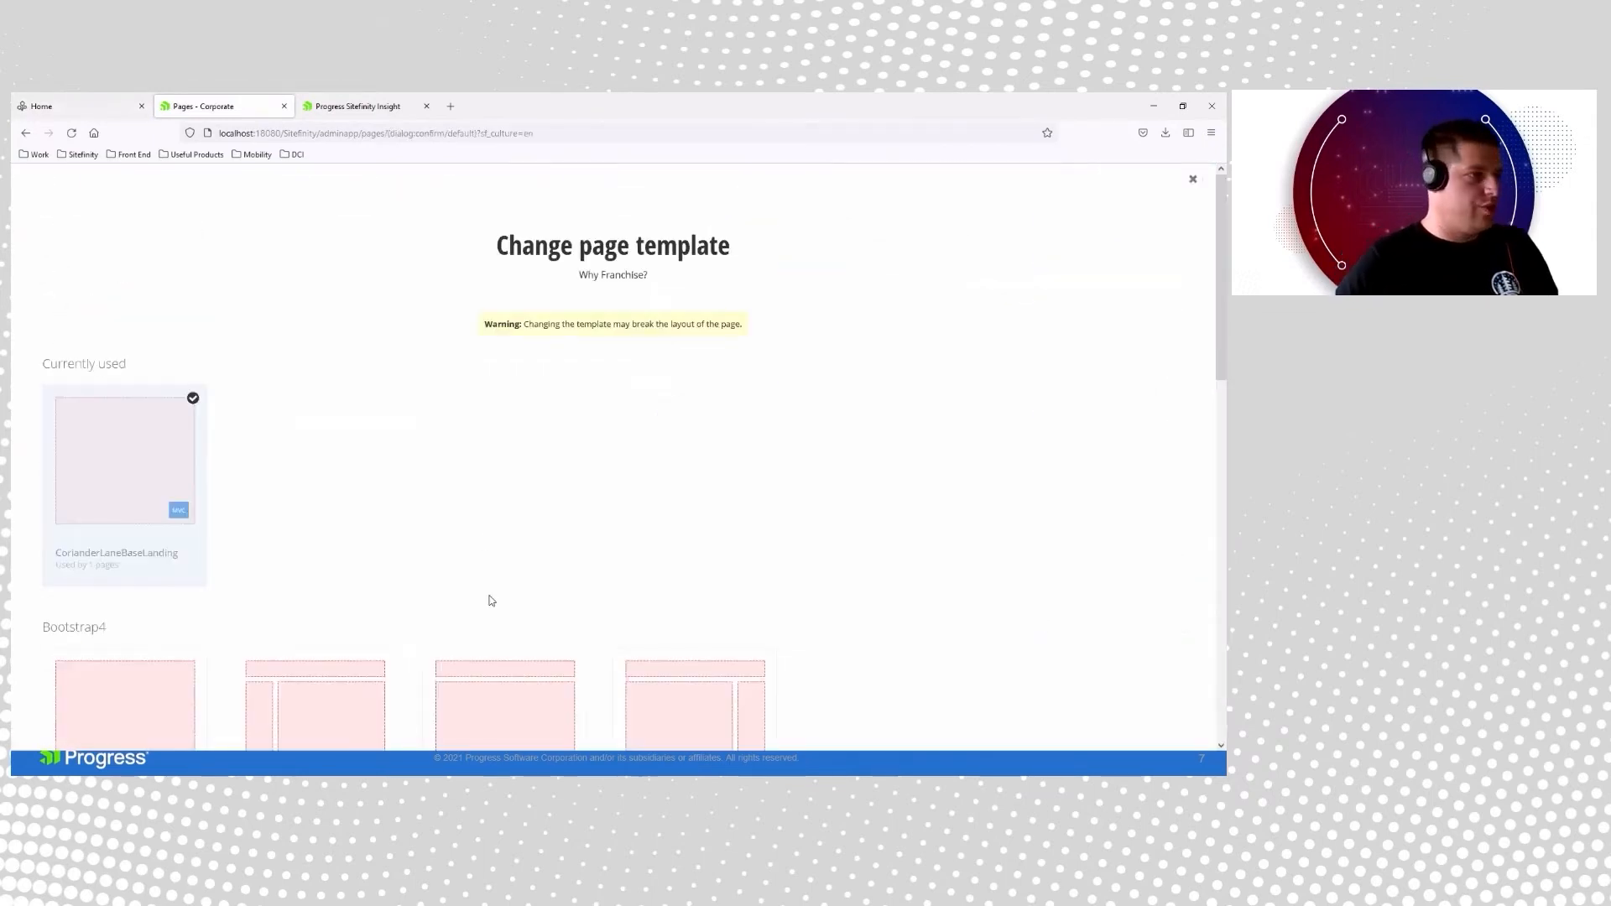
scroll(194, 607, "down", 9)
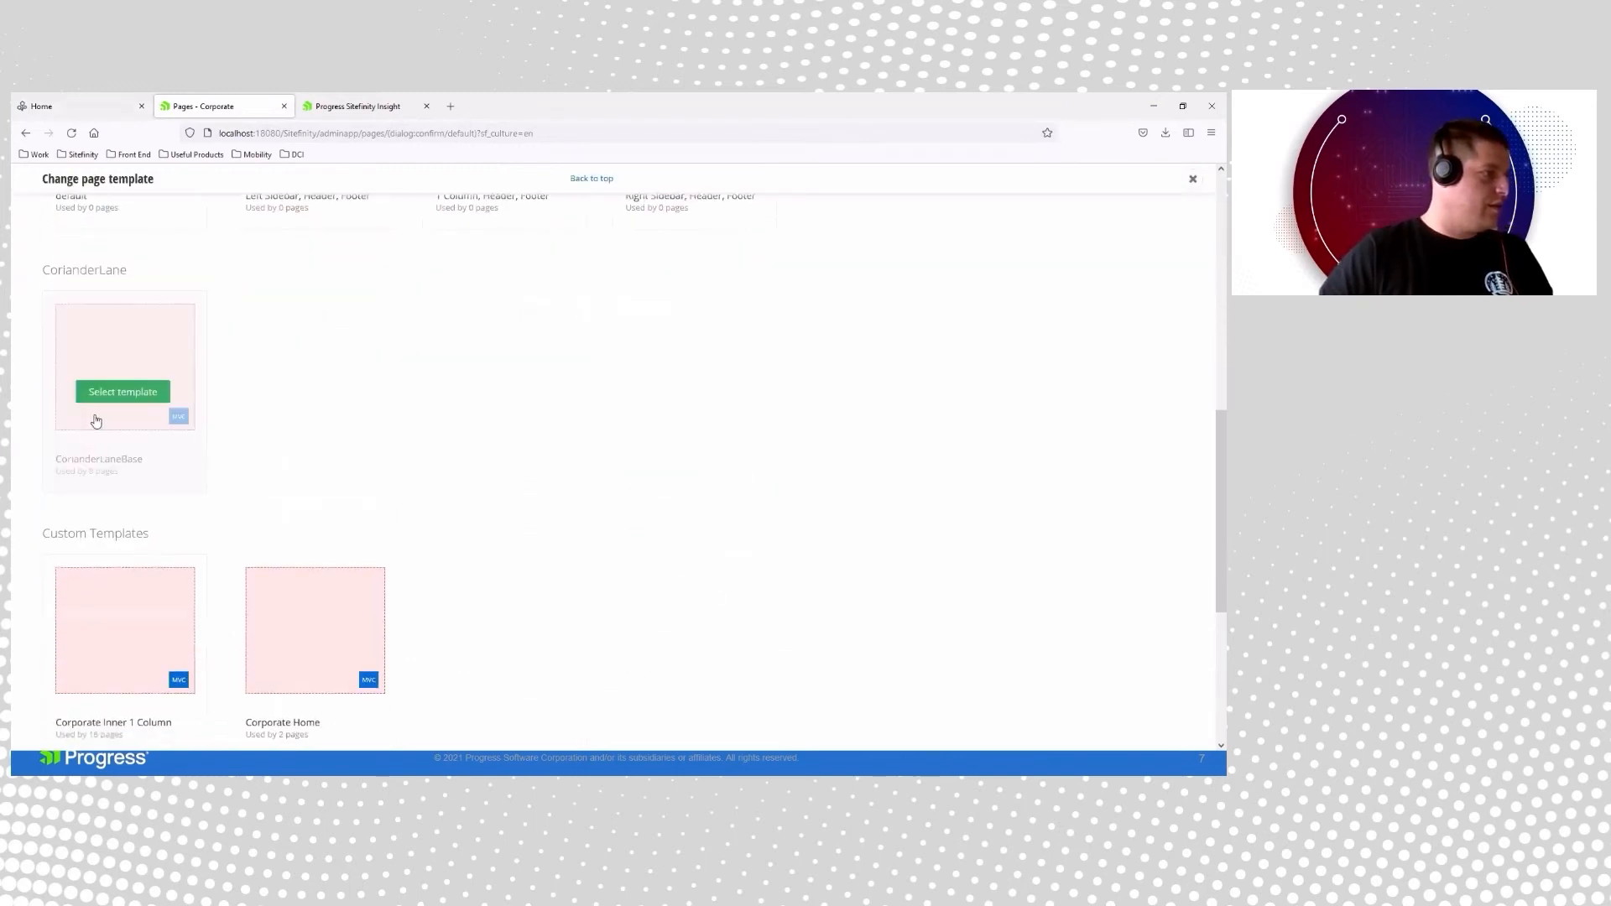
scroll(167, 520, "down", 3)
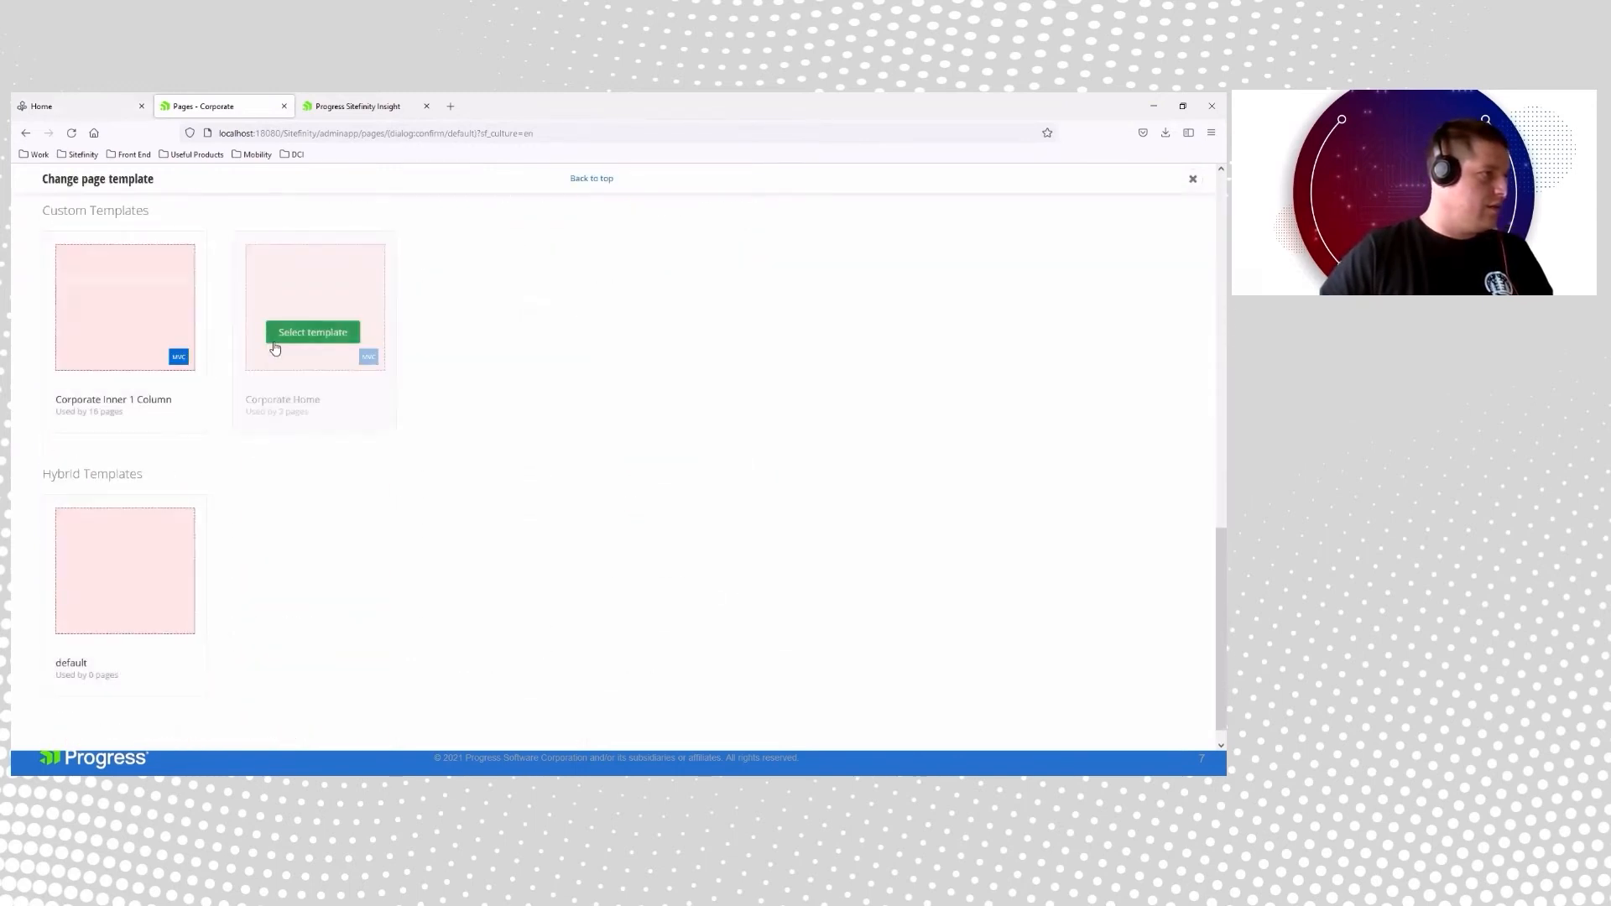
left_click(123, 348)
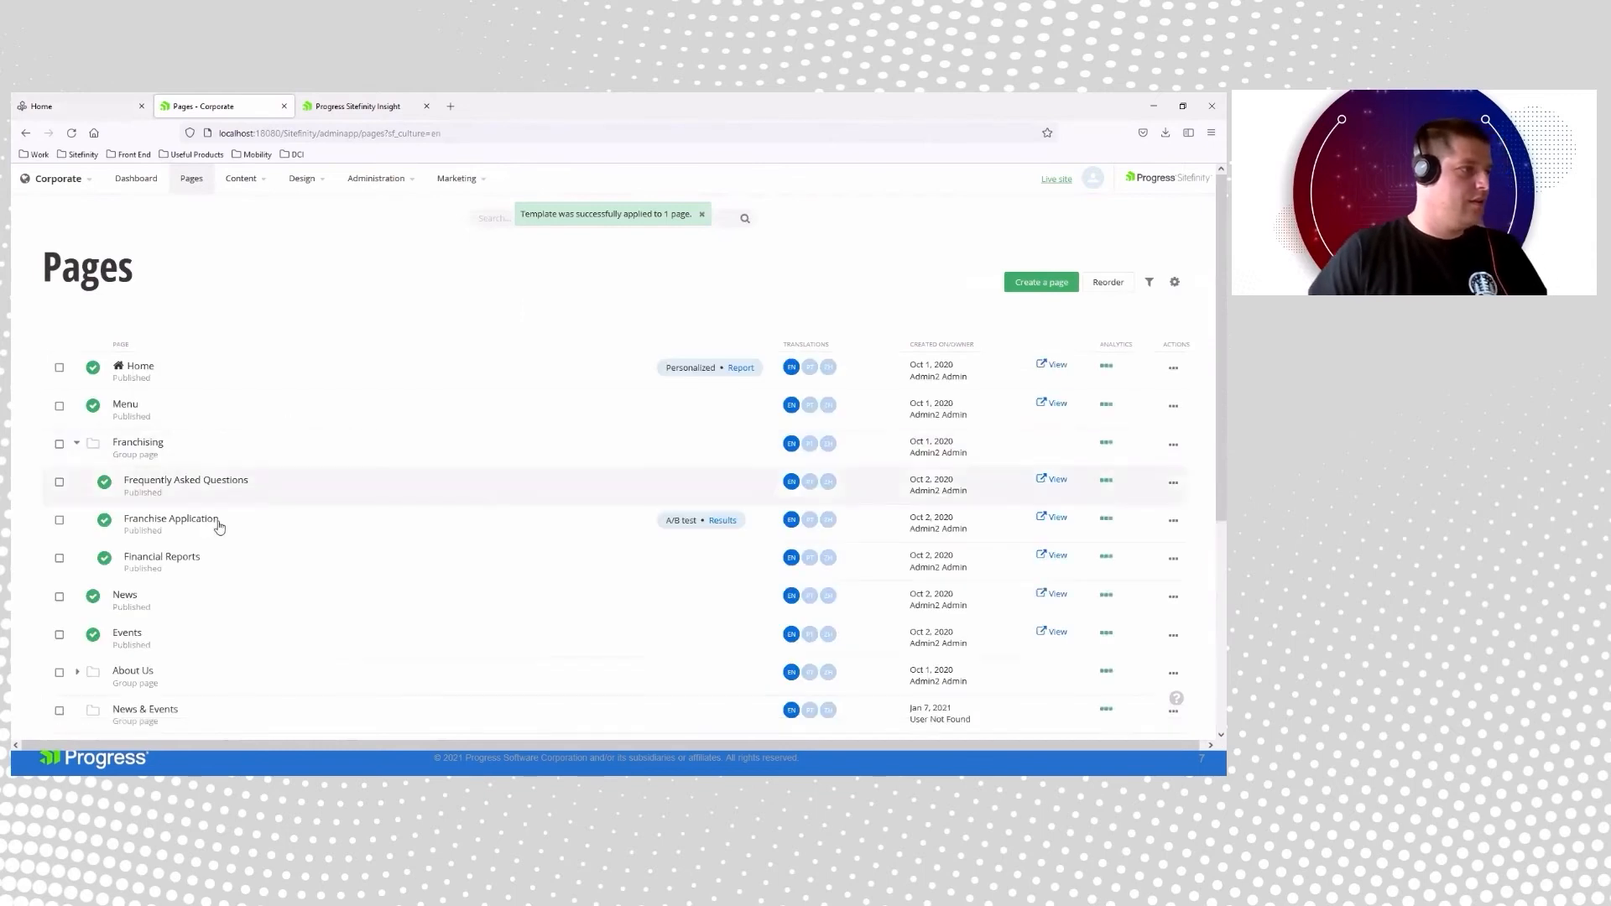
- Open the "Why Franchise?" page for editing and place a Card widget in the Page Banner area
scroll(102, 571, "down", 4)
left_click(148, 686)
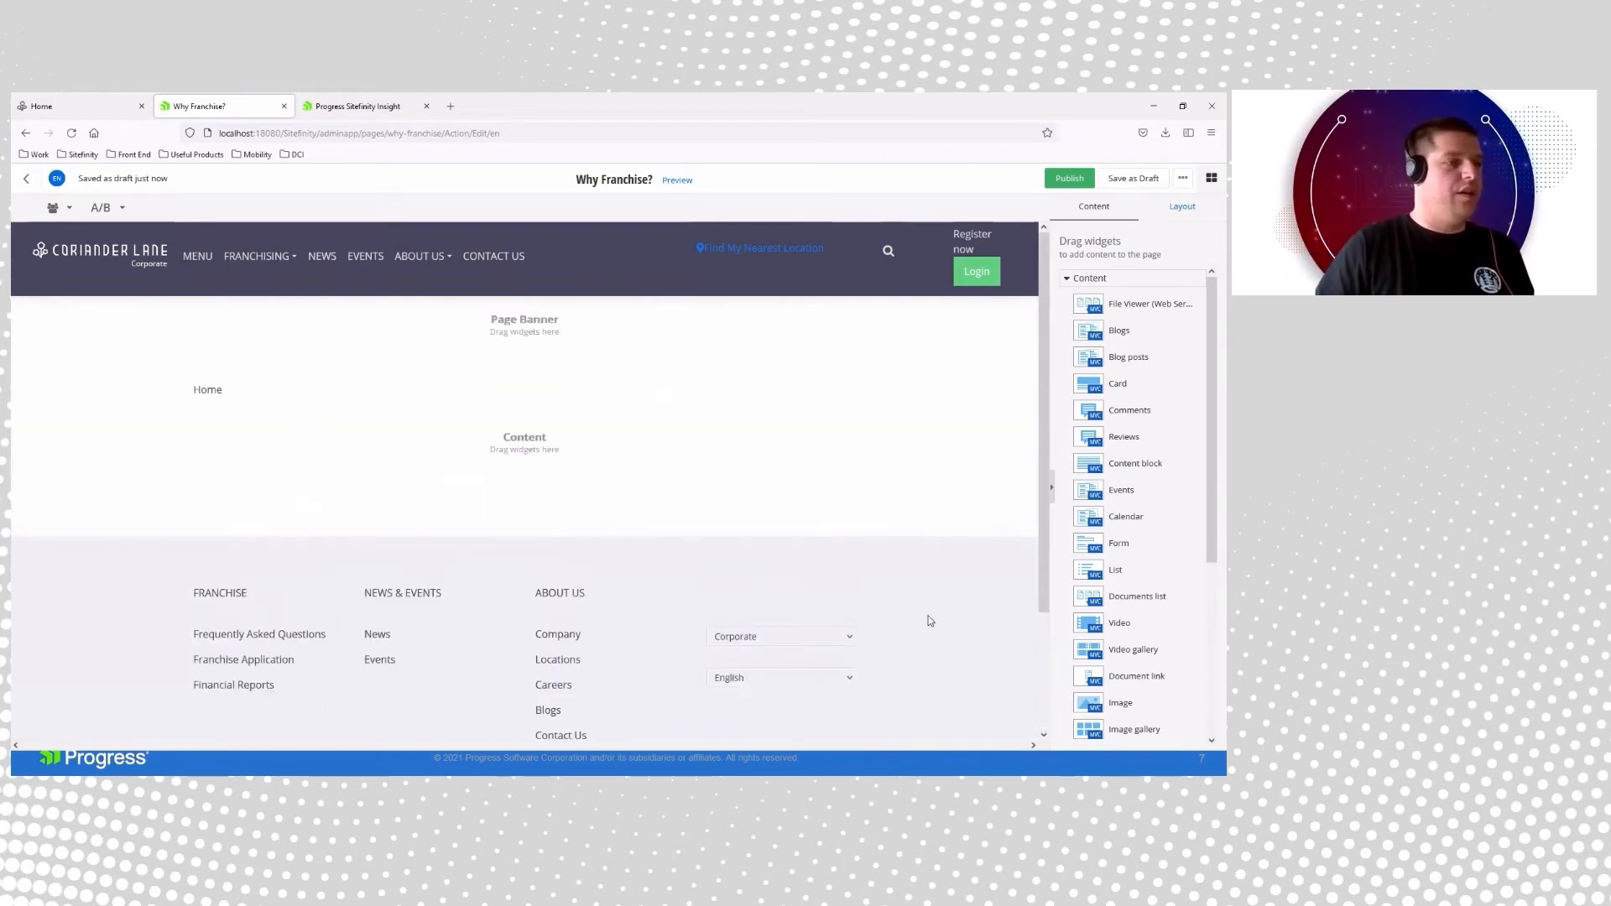
left_click_drag(1174, 388, 631, 336)
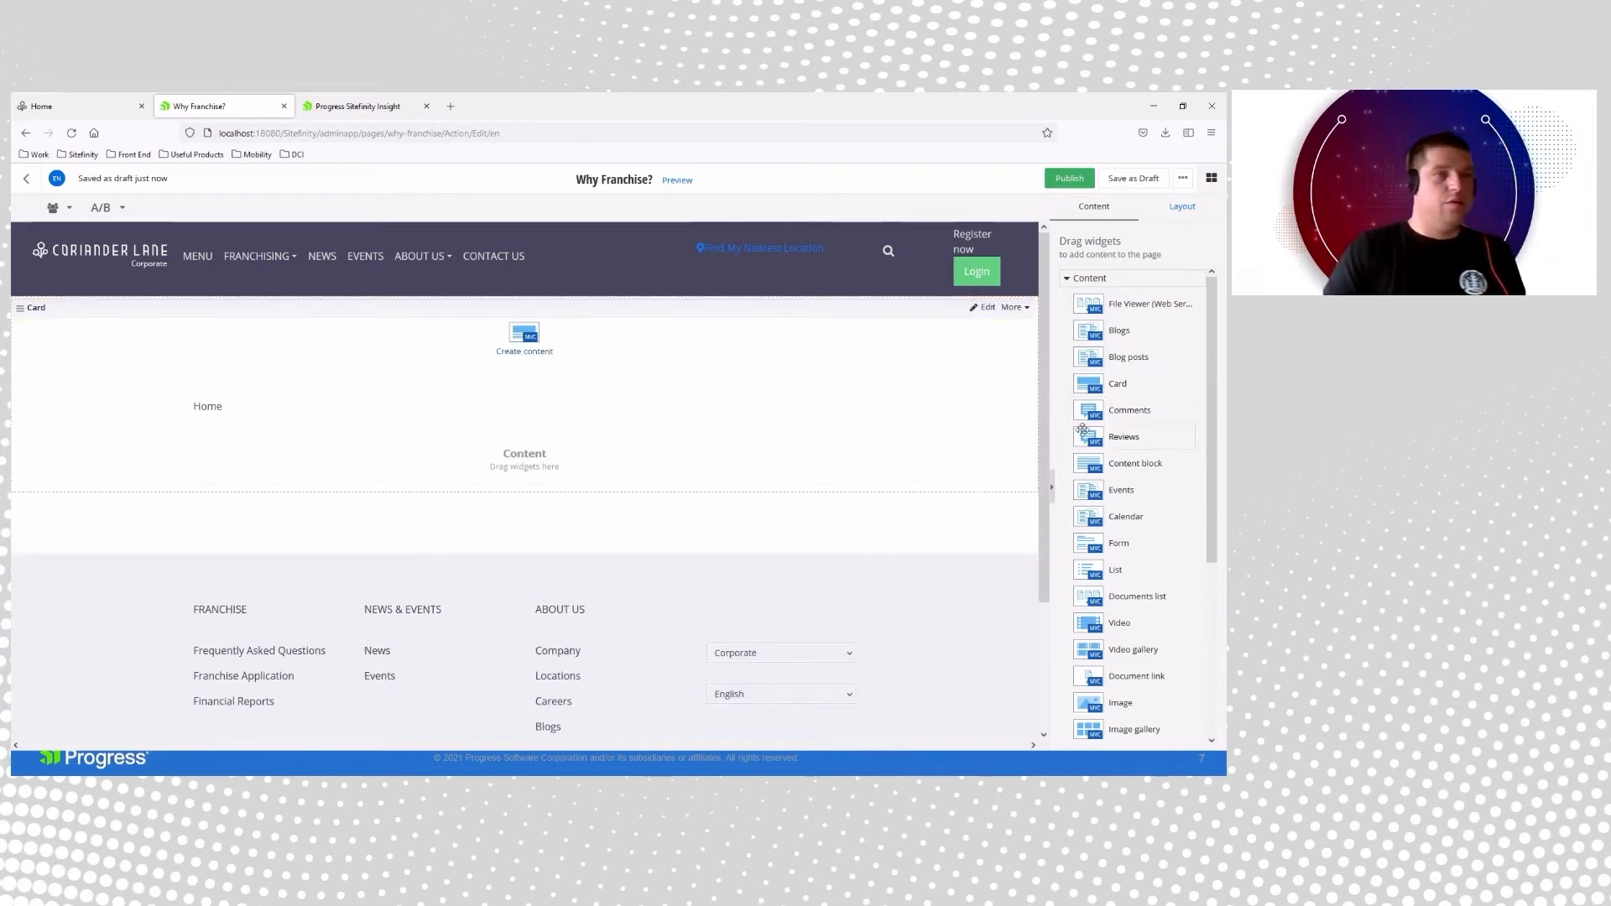
- Open the Card widget's content settings and set its heading to "Benefits of franchising"
left_click(526, 349)
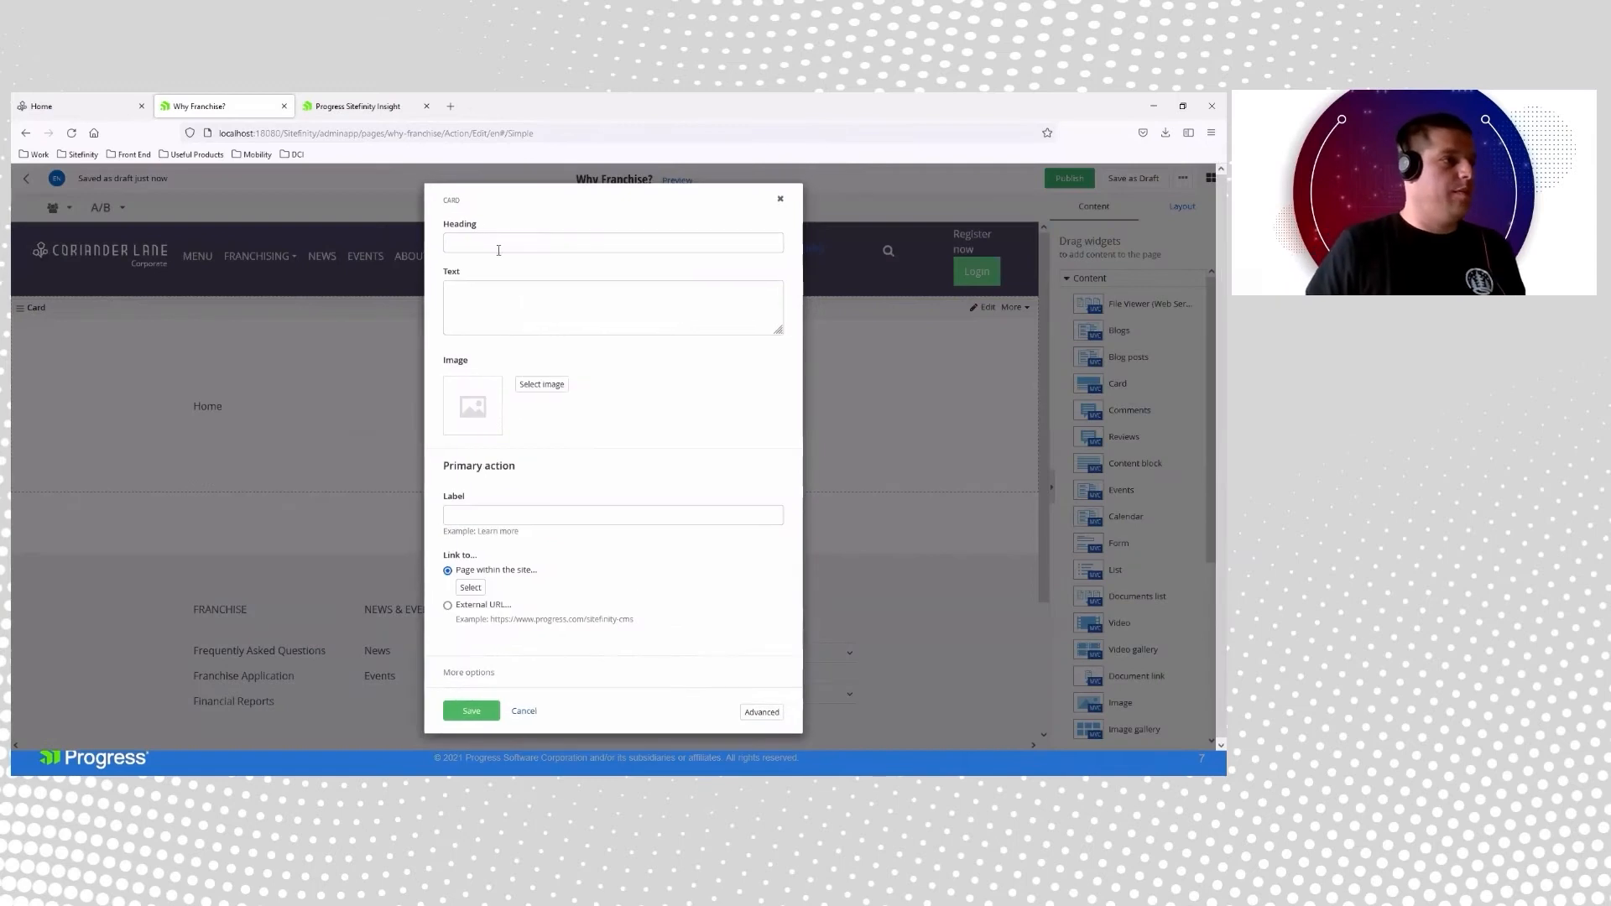
left_click(499, 248)
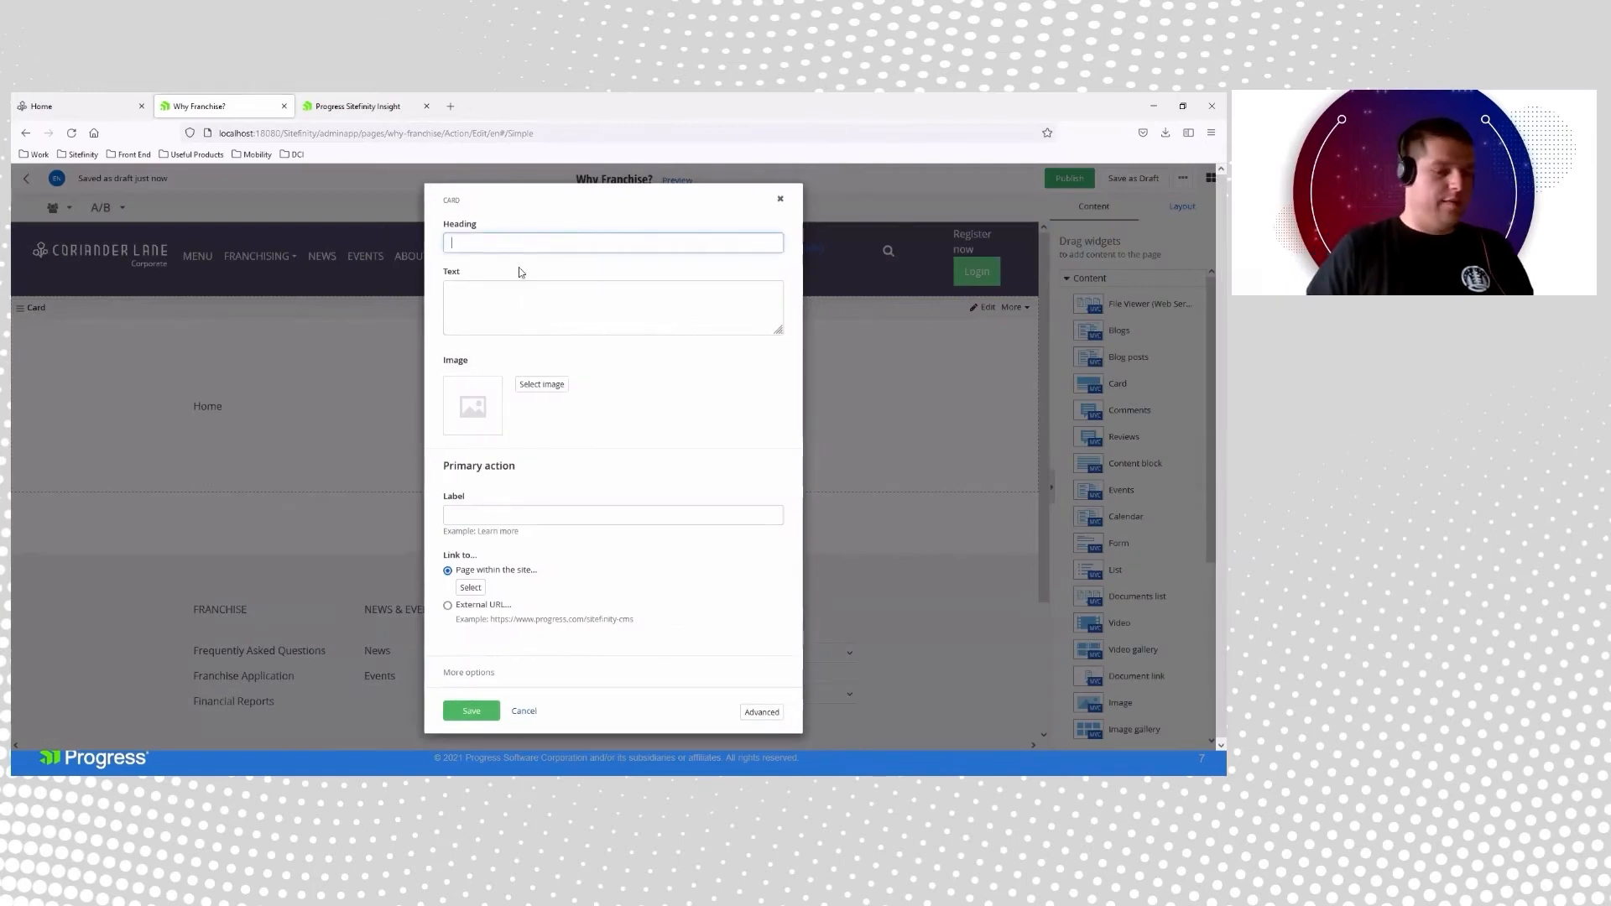
type("Be")
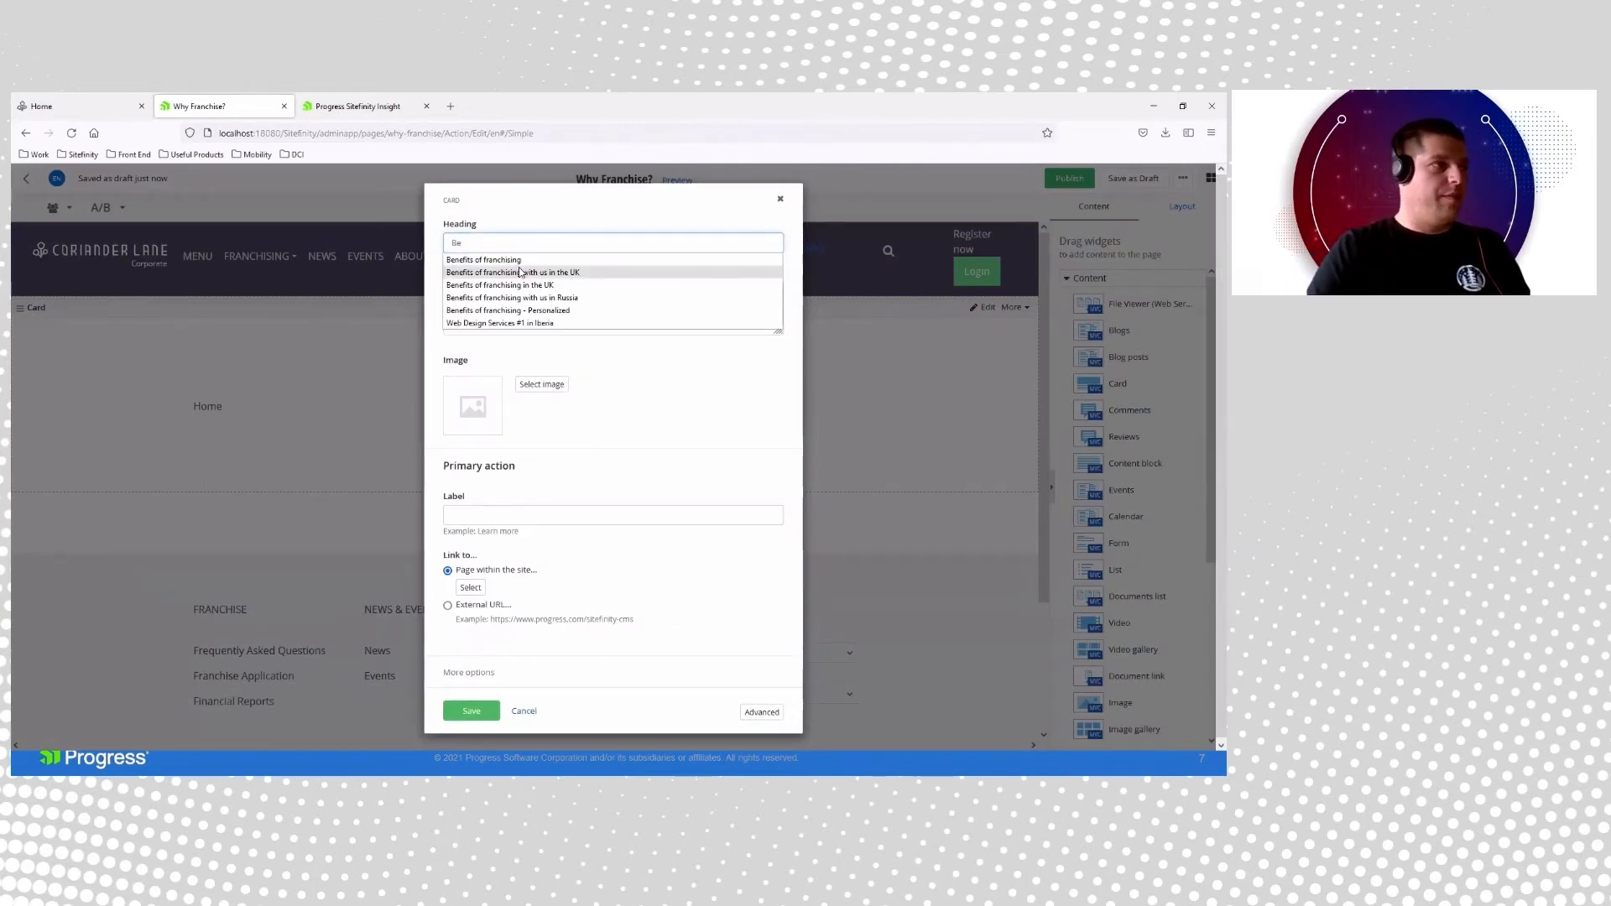
left_click(508, 260)
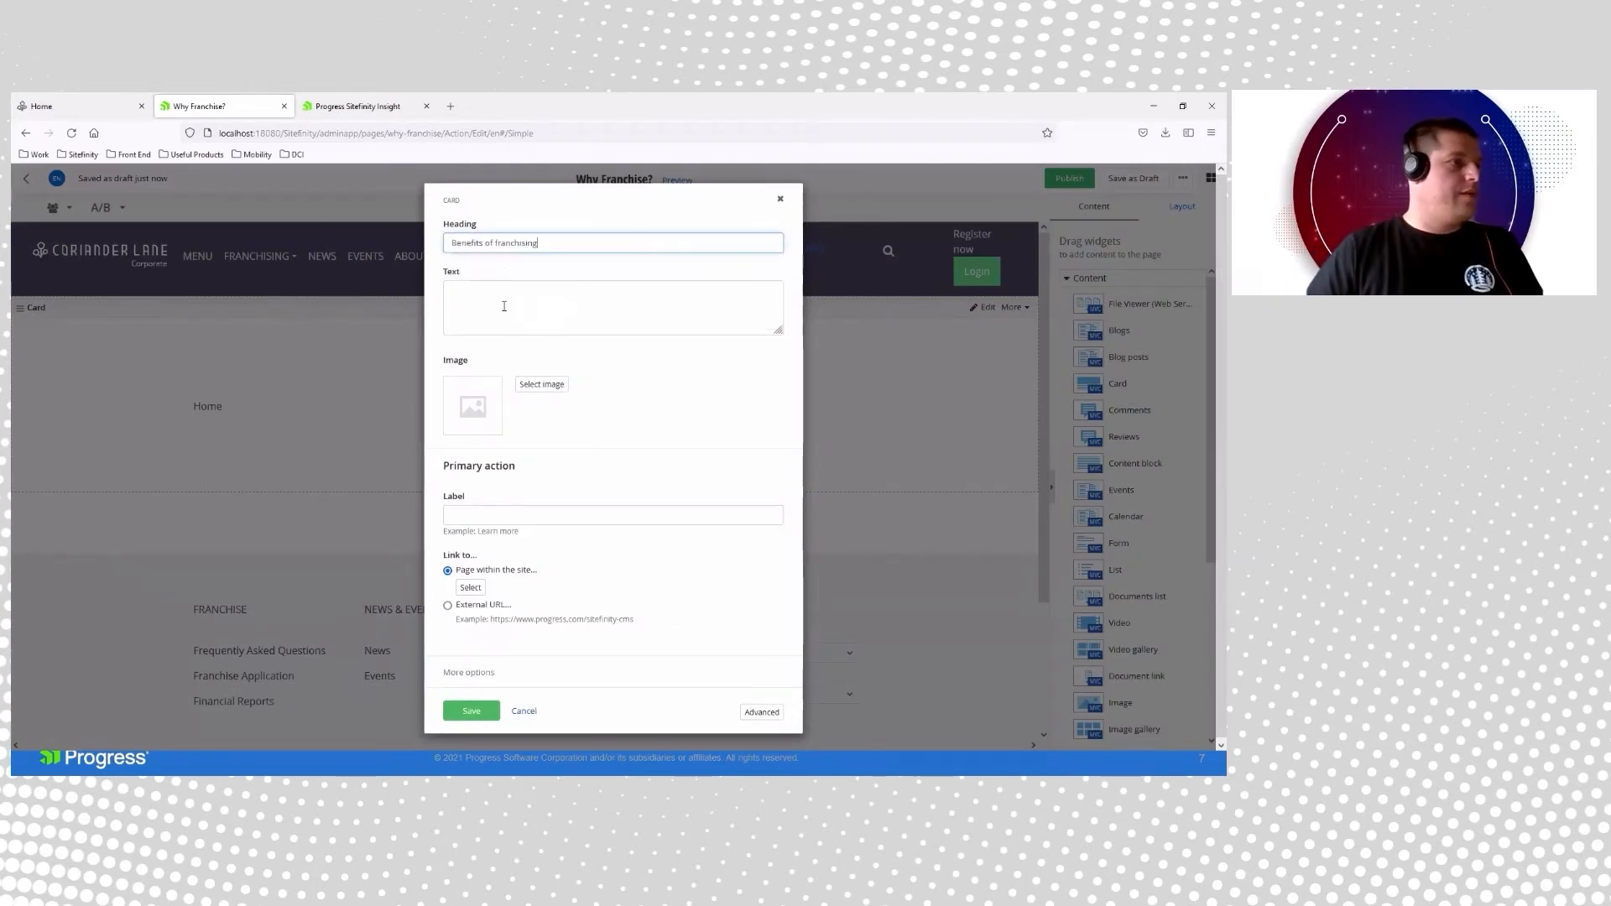
- Set the card's image to the recent picture "Healthy", showing a person in white beside fruit
left_click(542, 385)
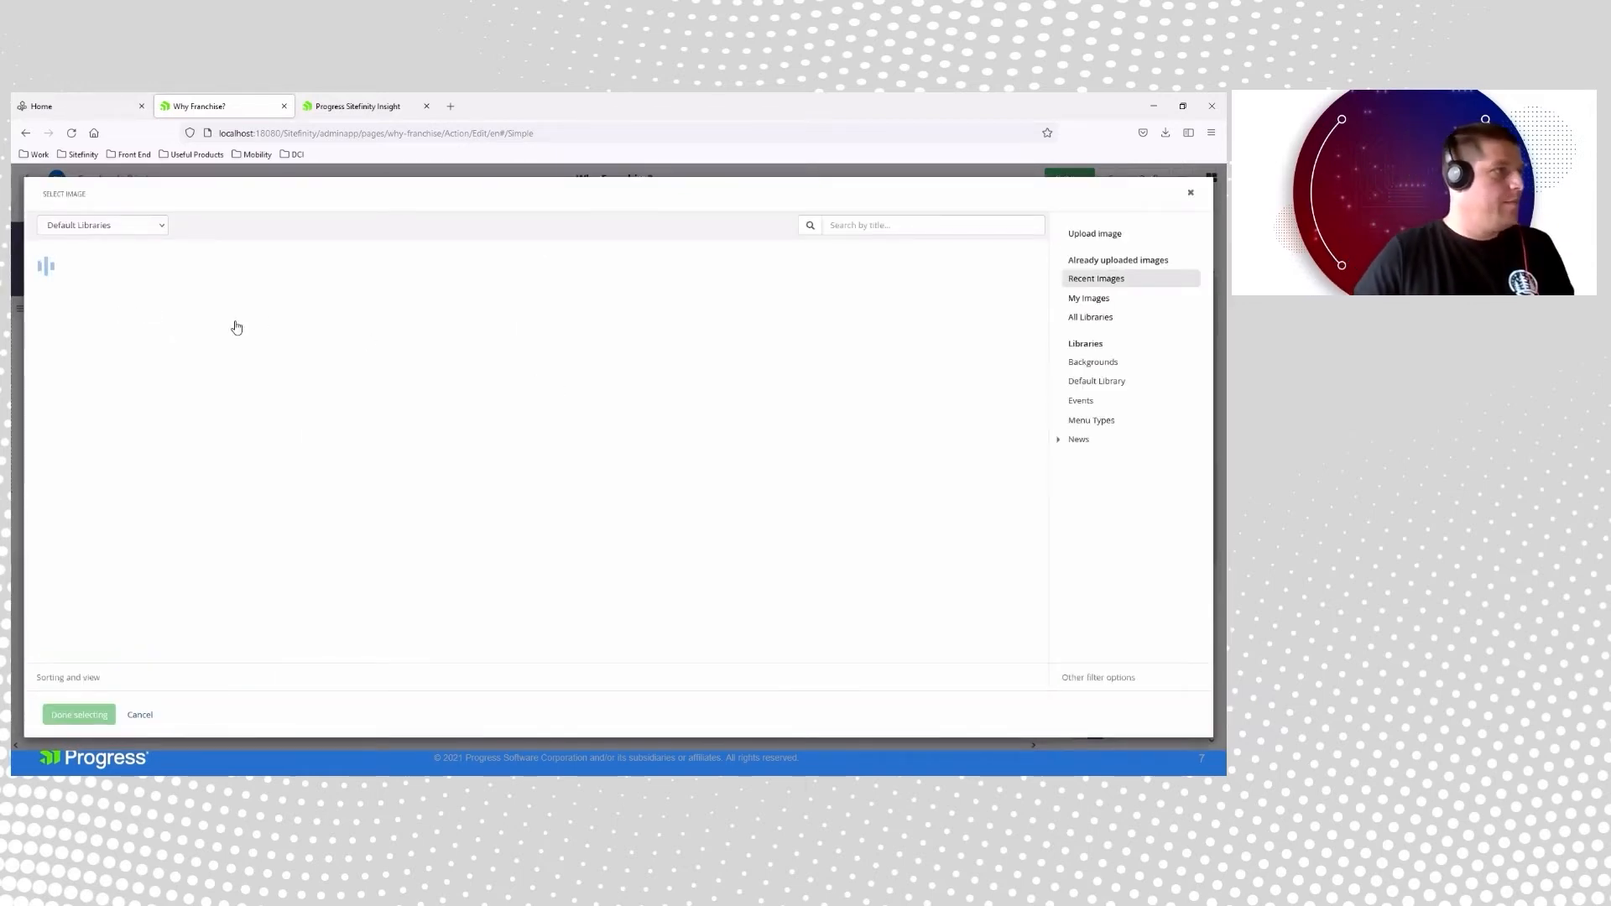
left_click(1104, 362)
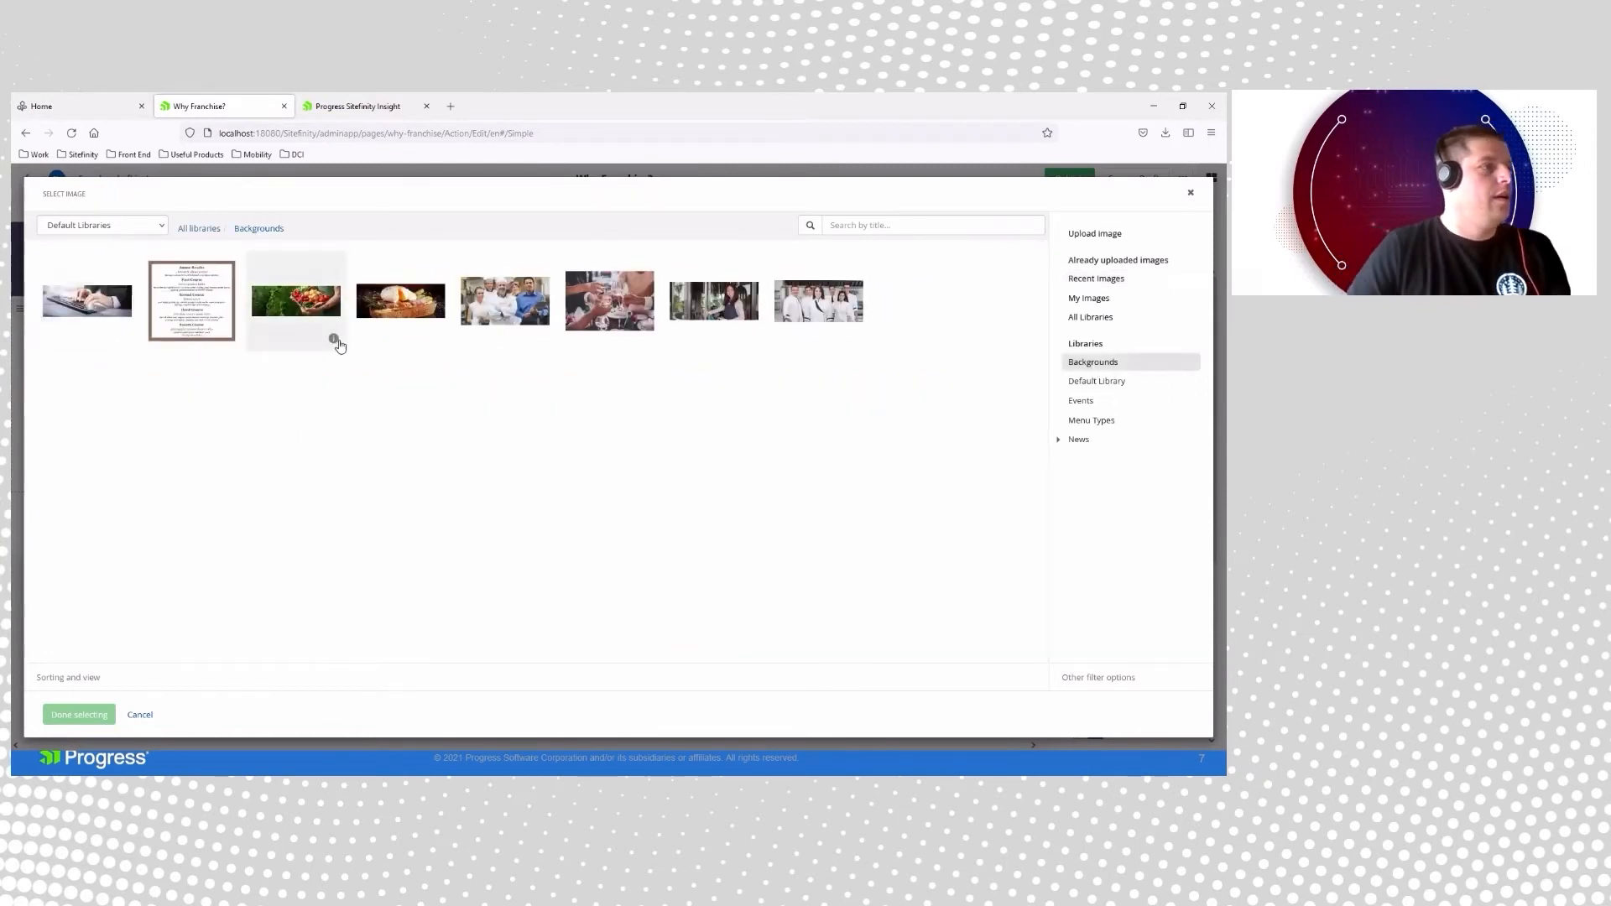
left_click(1093, 280)
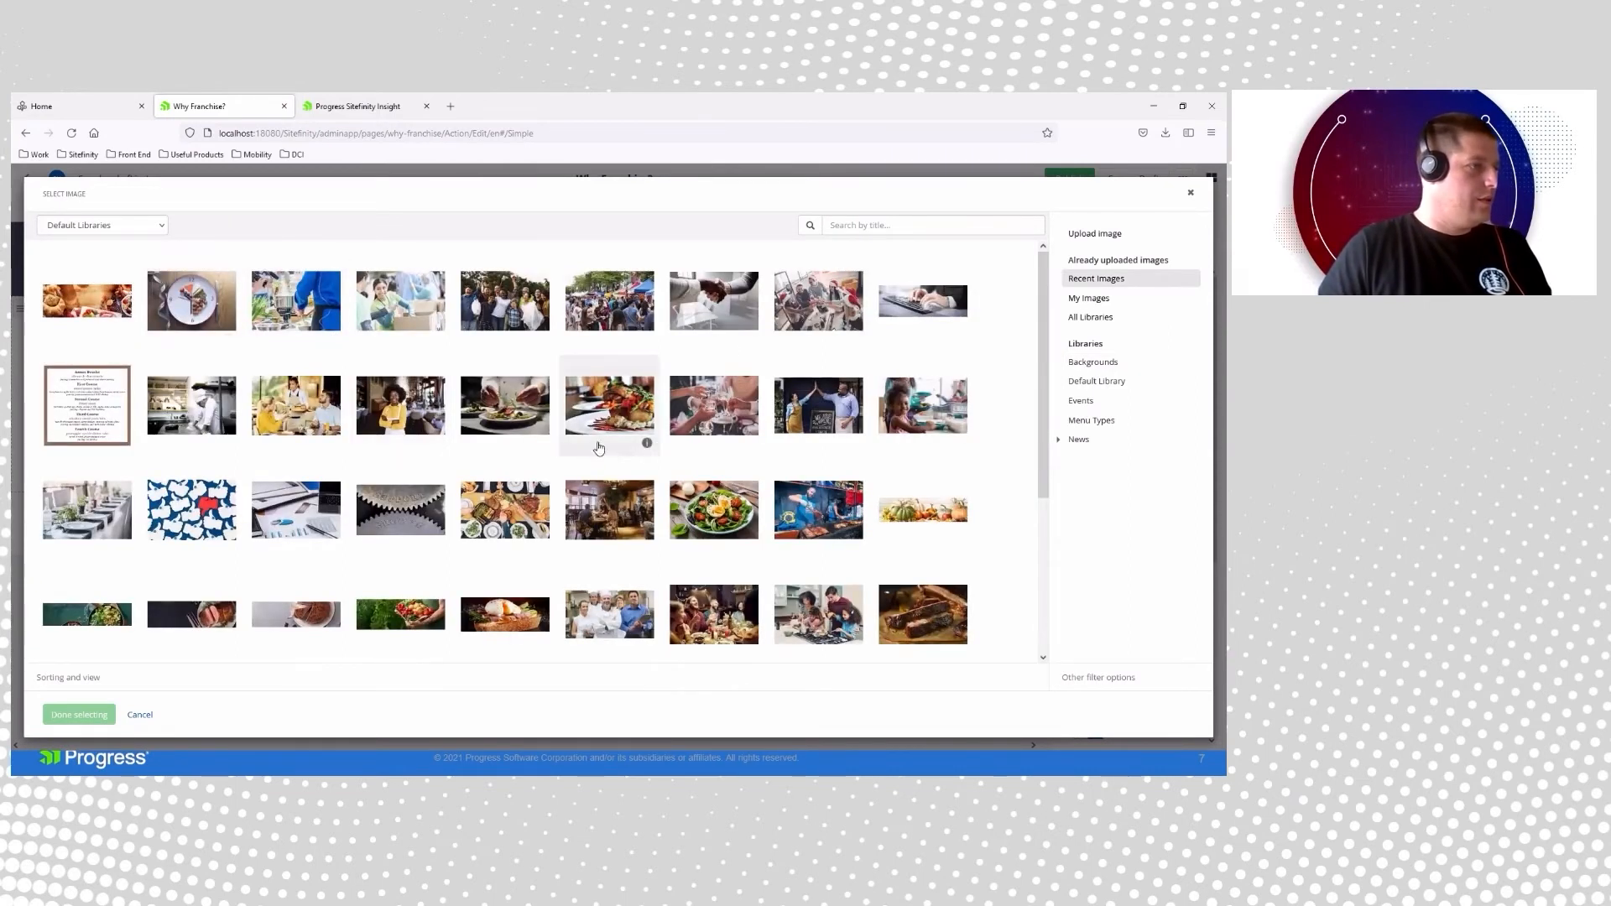
scroll(599, 448, "down", 3)
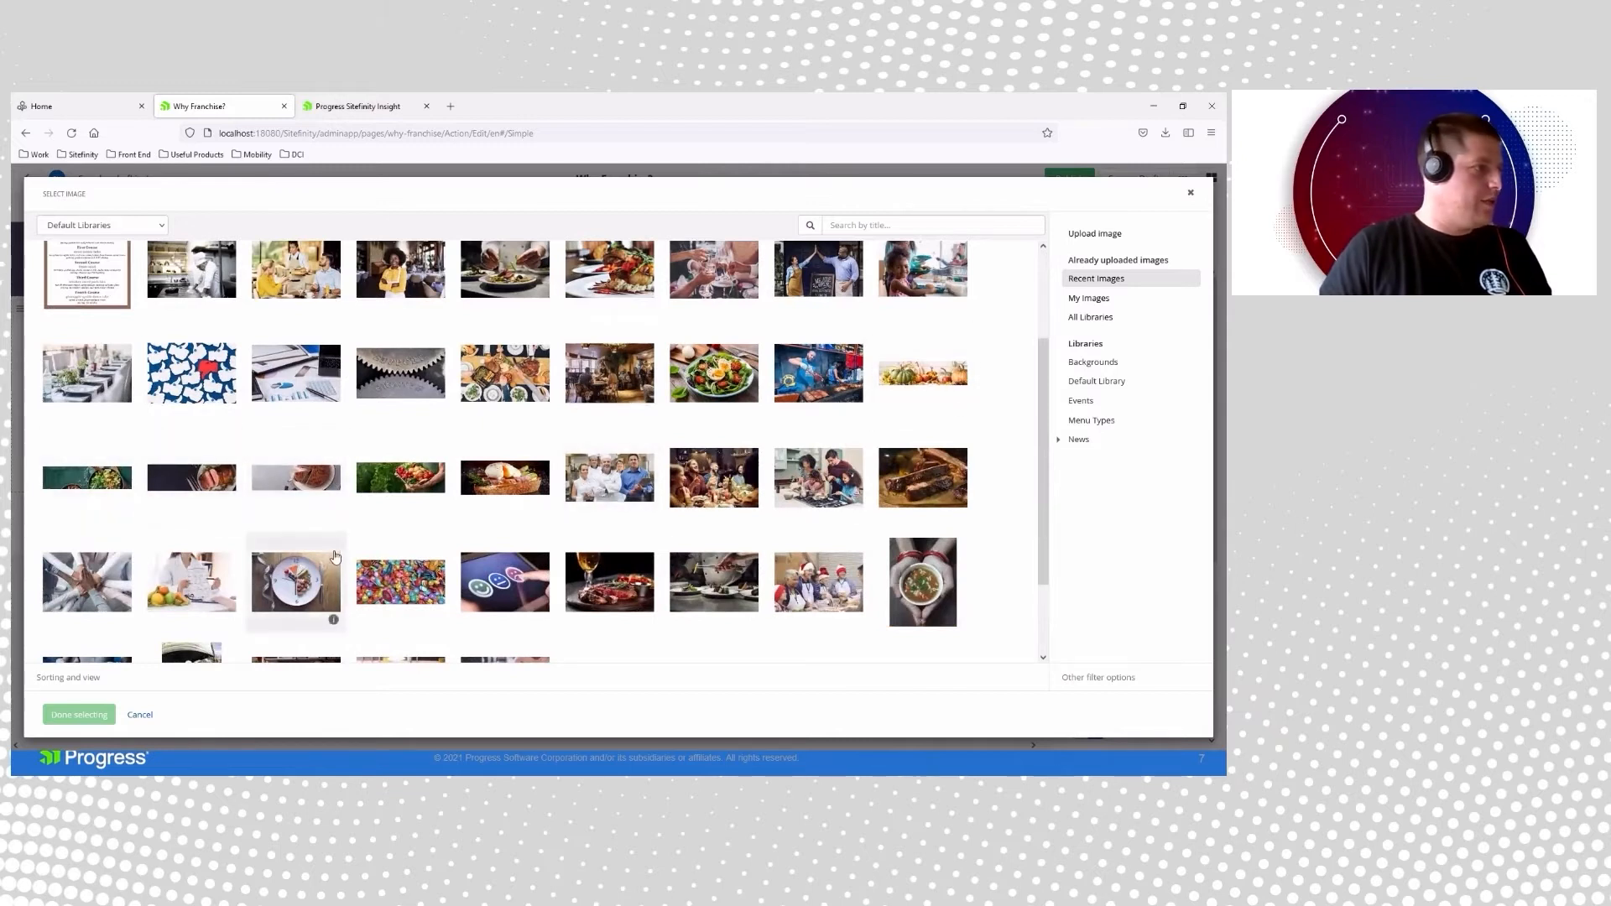
left_click(188, 579)
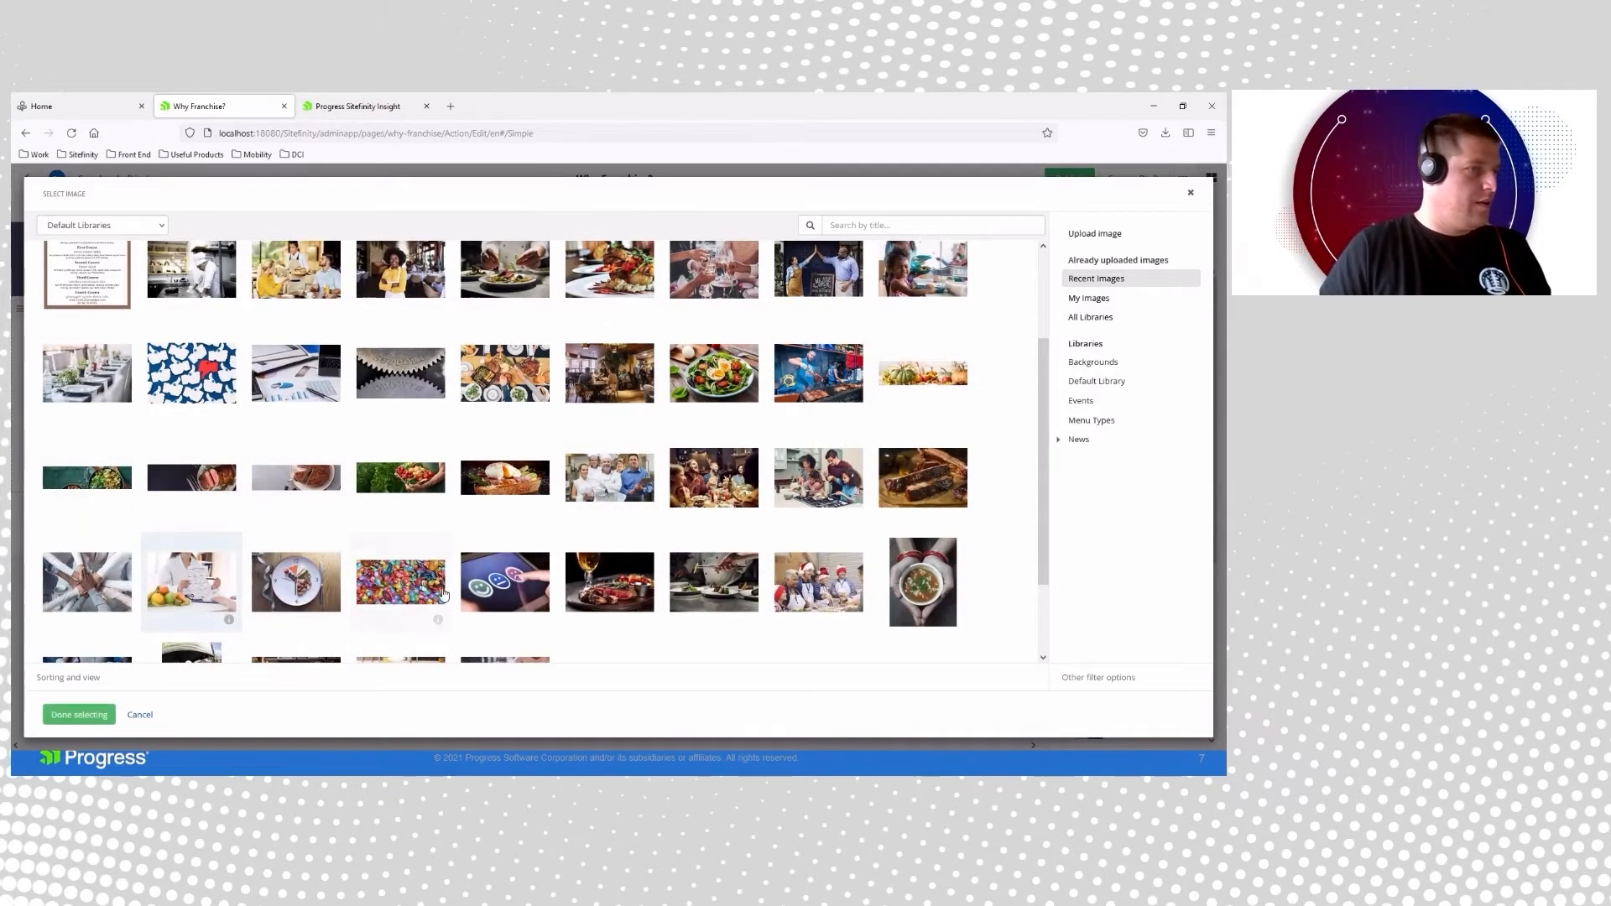
scroll(334, 626, "down", 2)
left_click(74, 706)
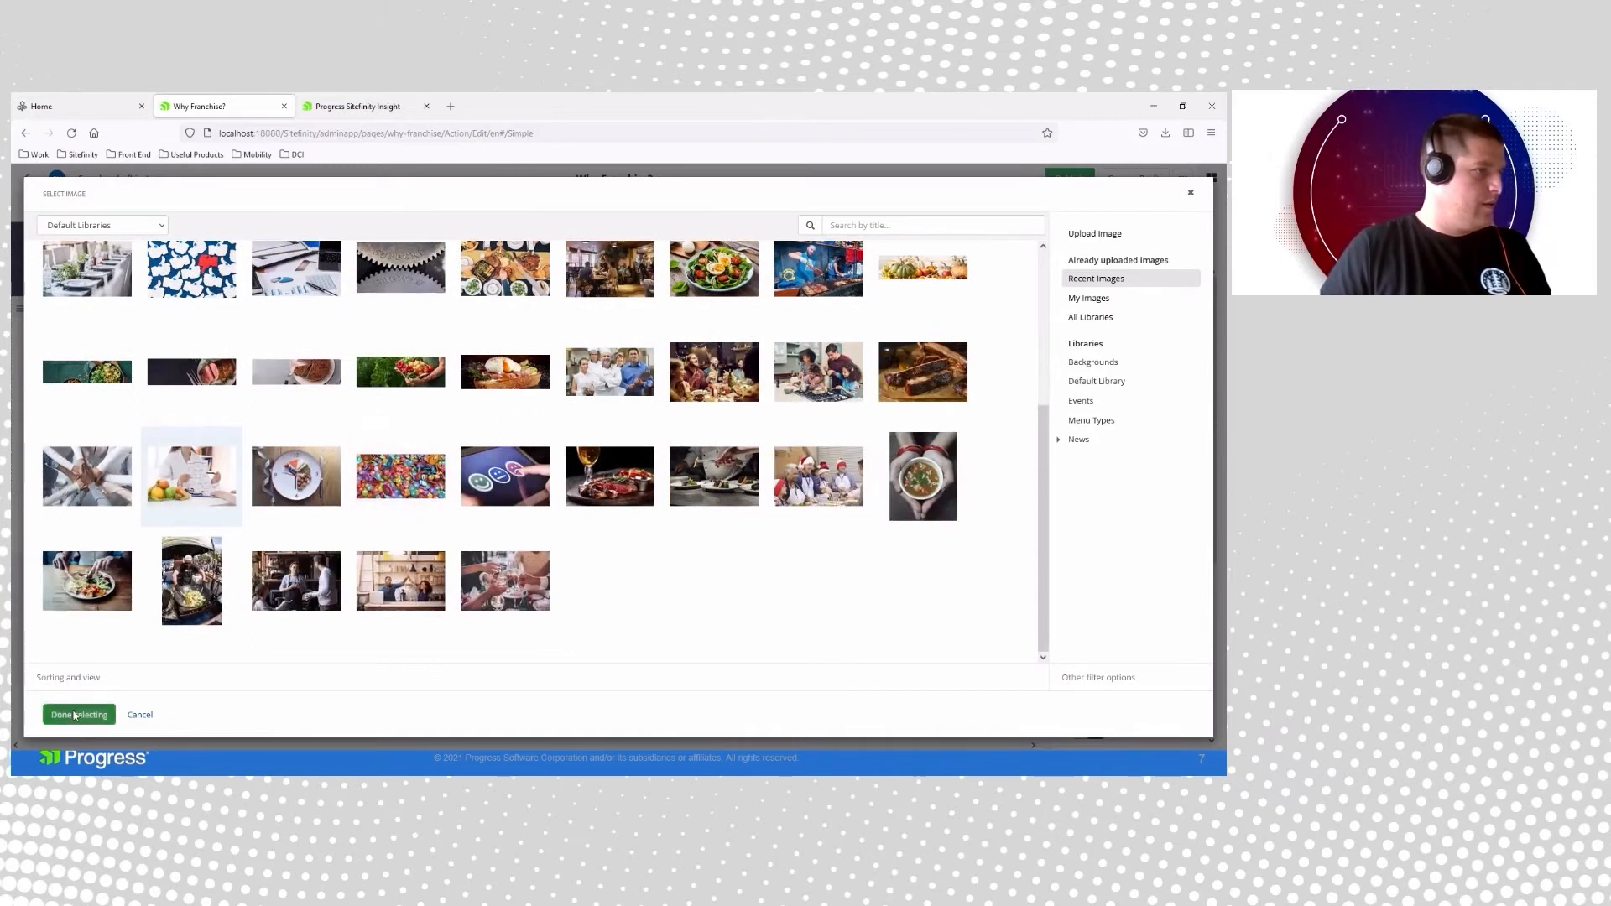
- Label the card's primary action "Contact Us" and link it to the site's Contact Us page
left_click(482, 517)
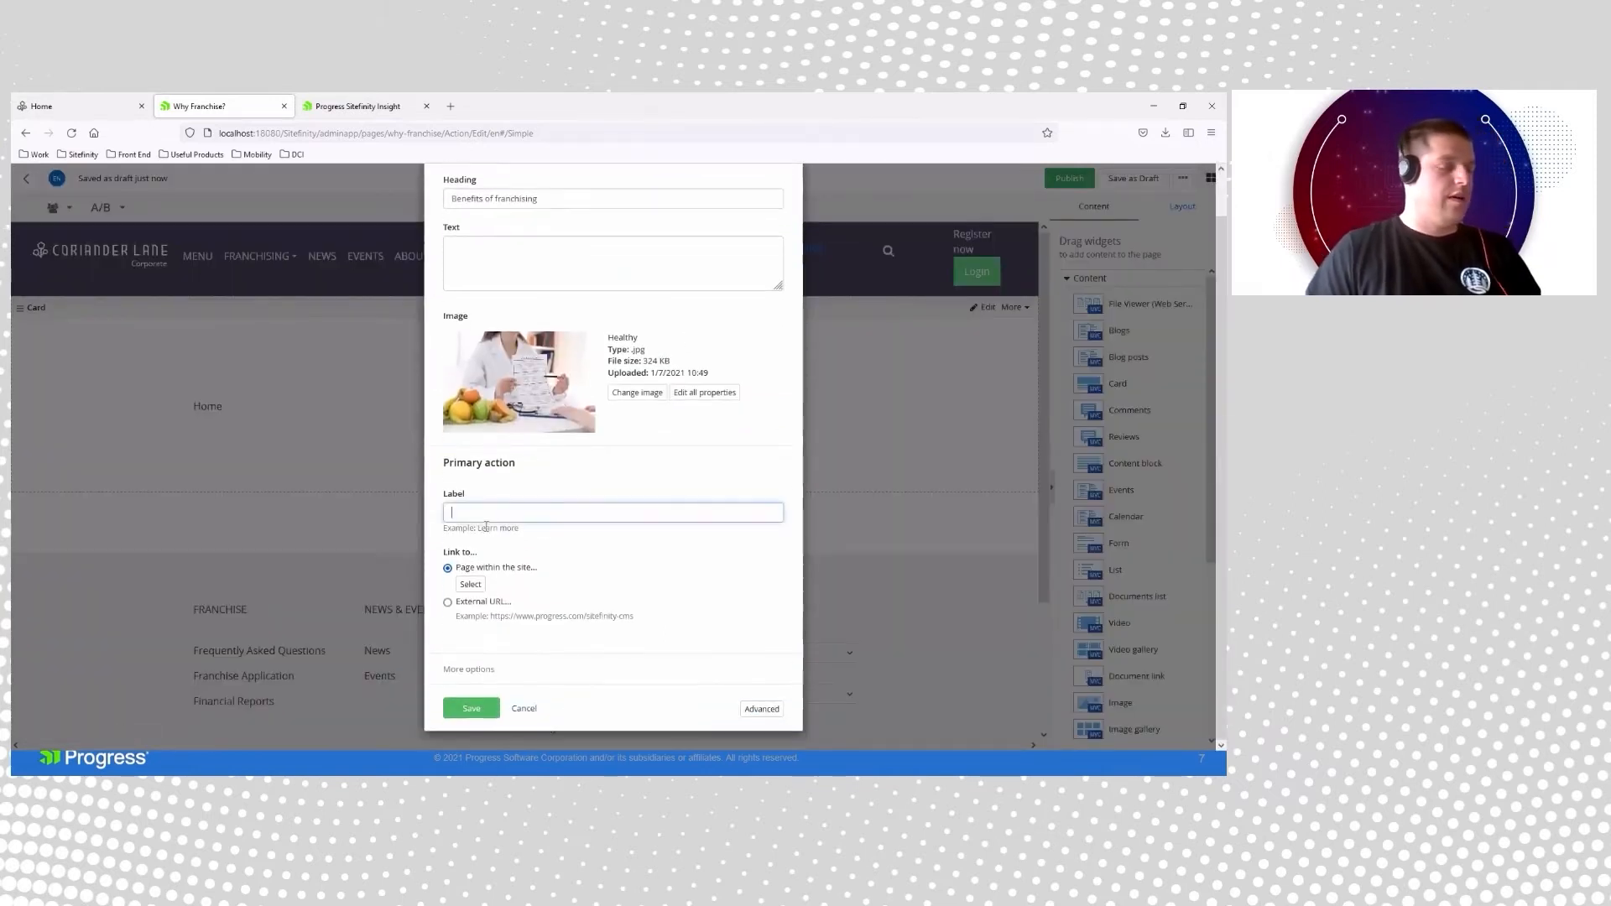
type("Co")
left_click(487, 530)
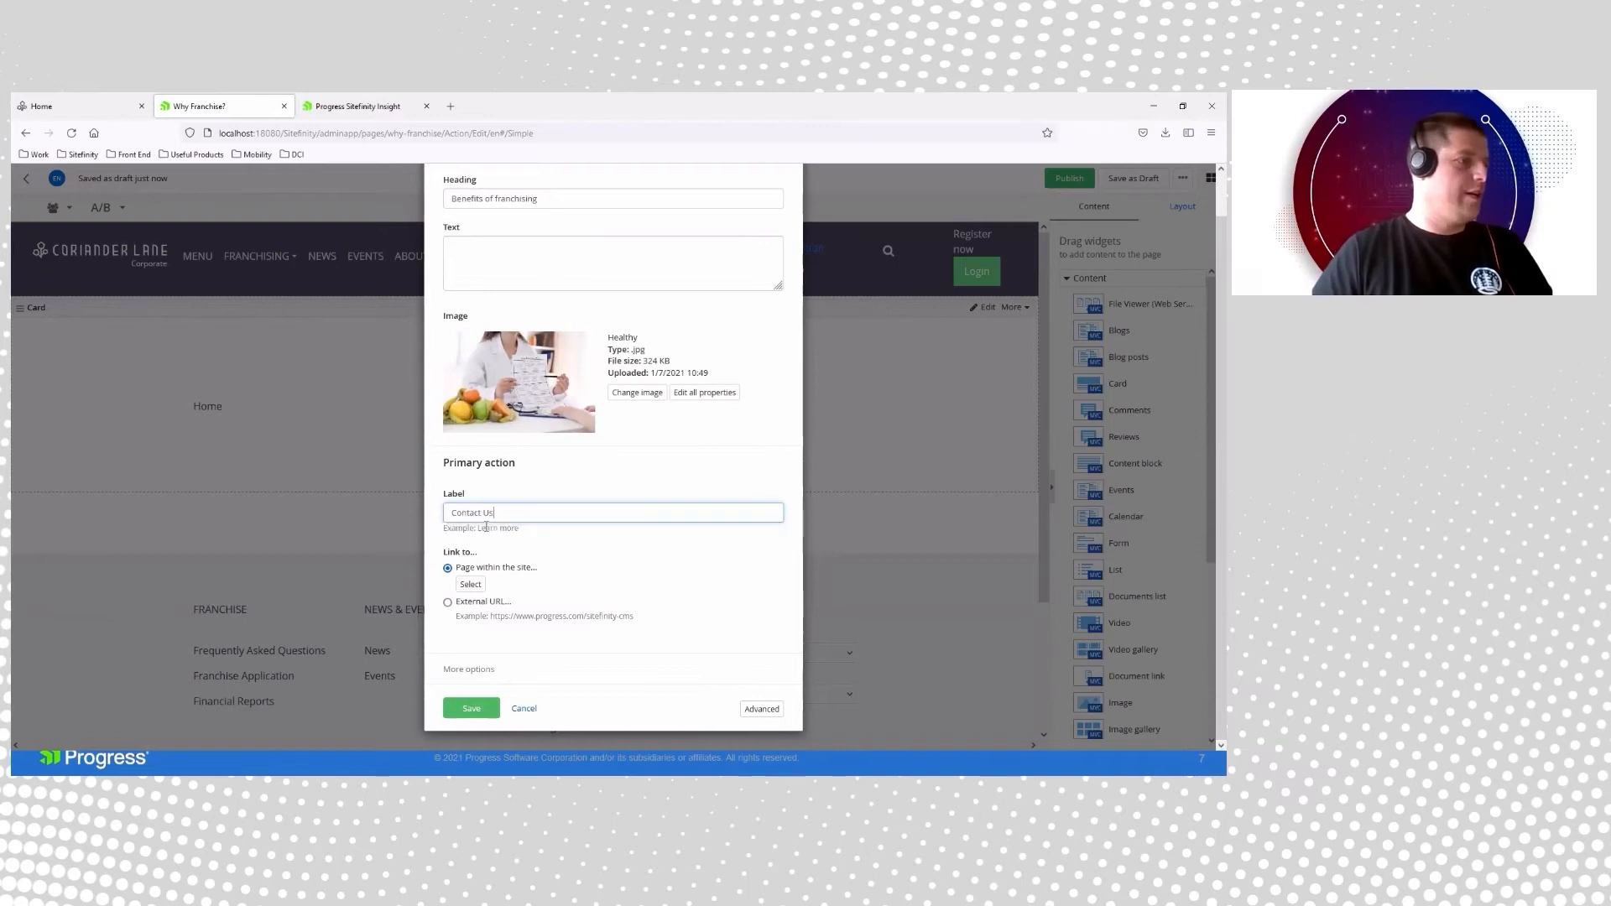
left_click(471, 584)
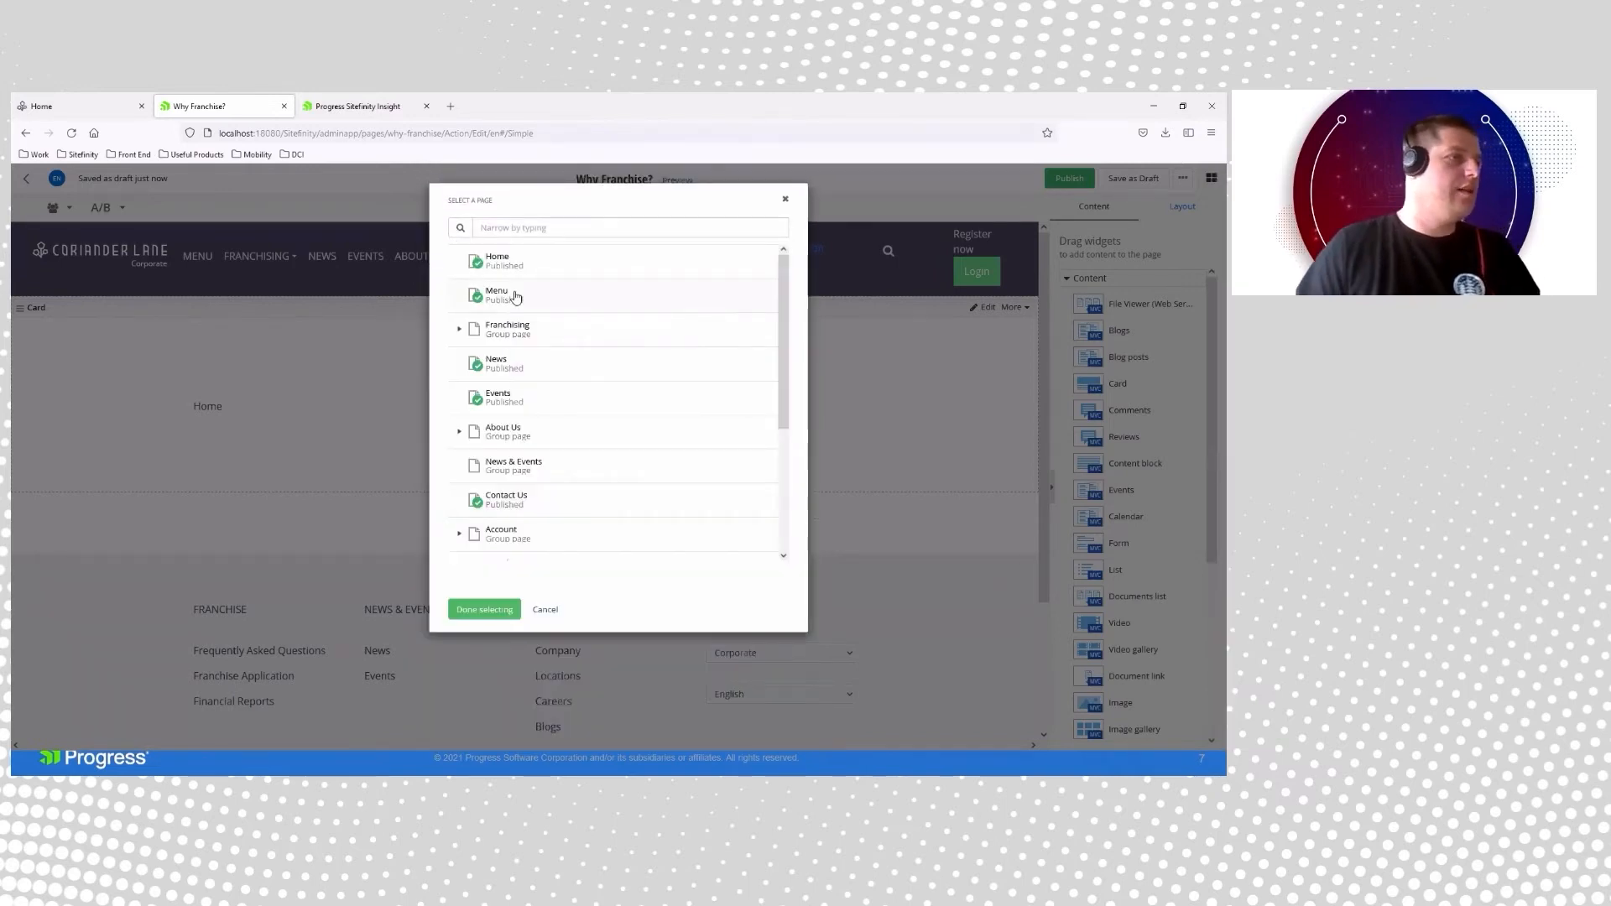
left_click(507, 514)
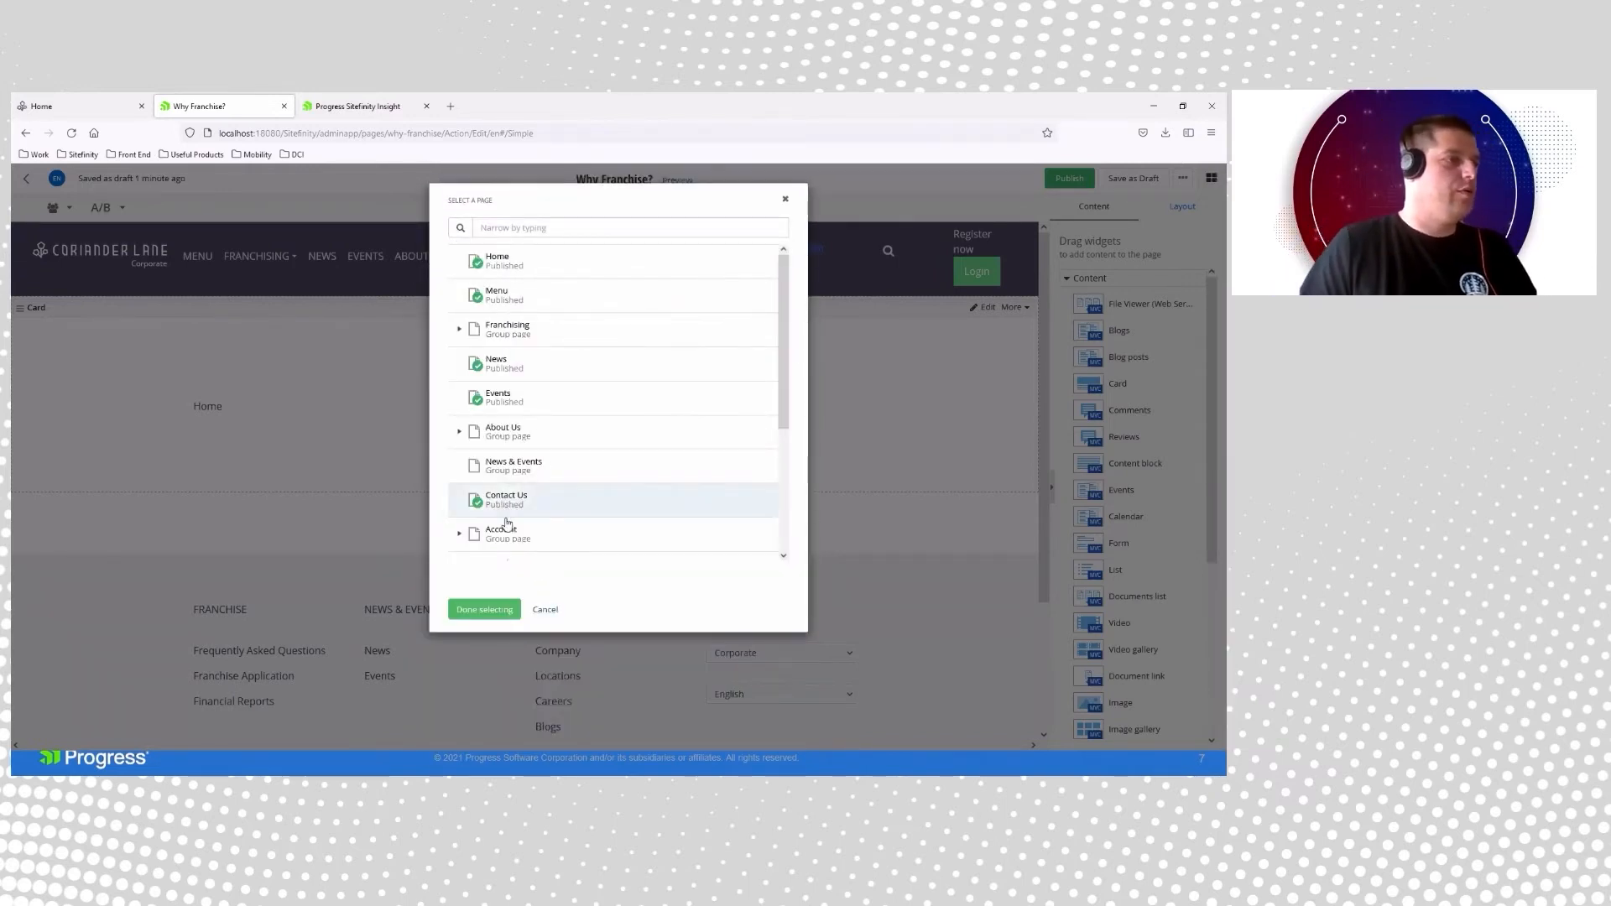
left_click(490, 608)
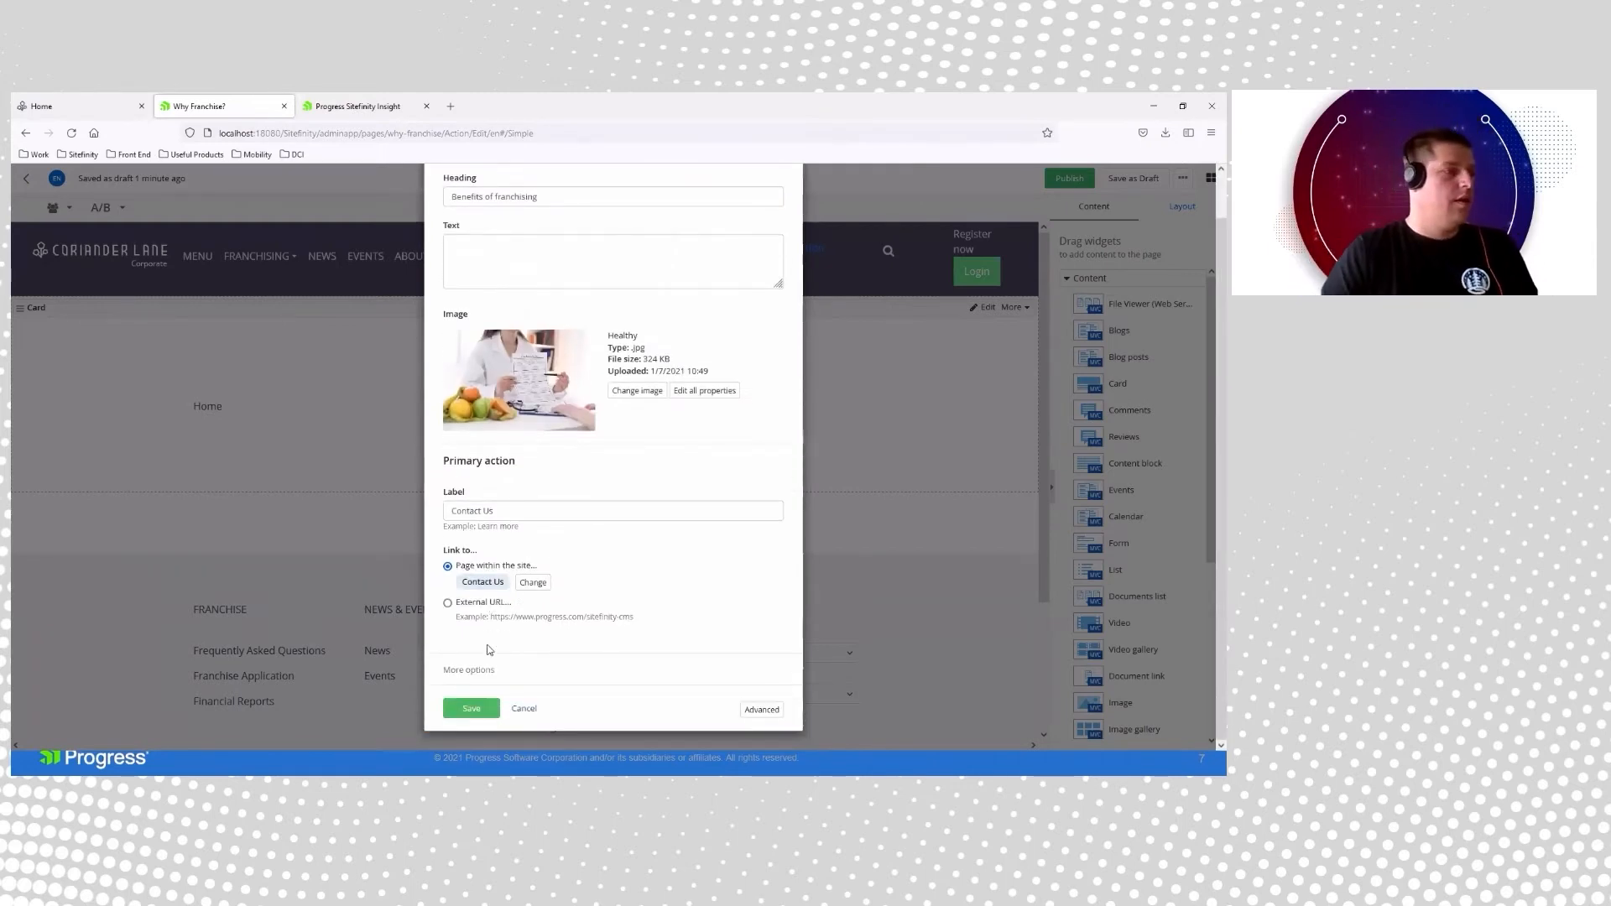
- Set the Card widget's template to "Card. page section" in its additional options and save the widget
left_click(491, 667)
scroll(512, 655, "down", 2)
left_click(518, 609)
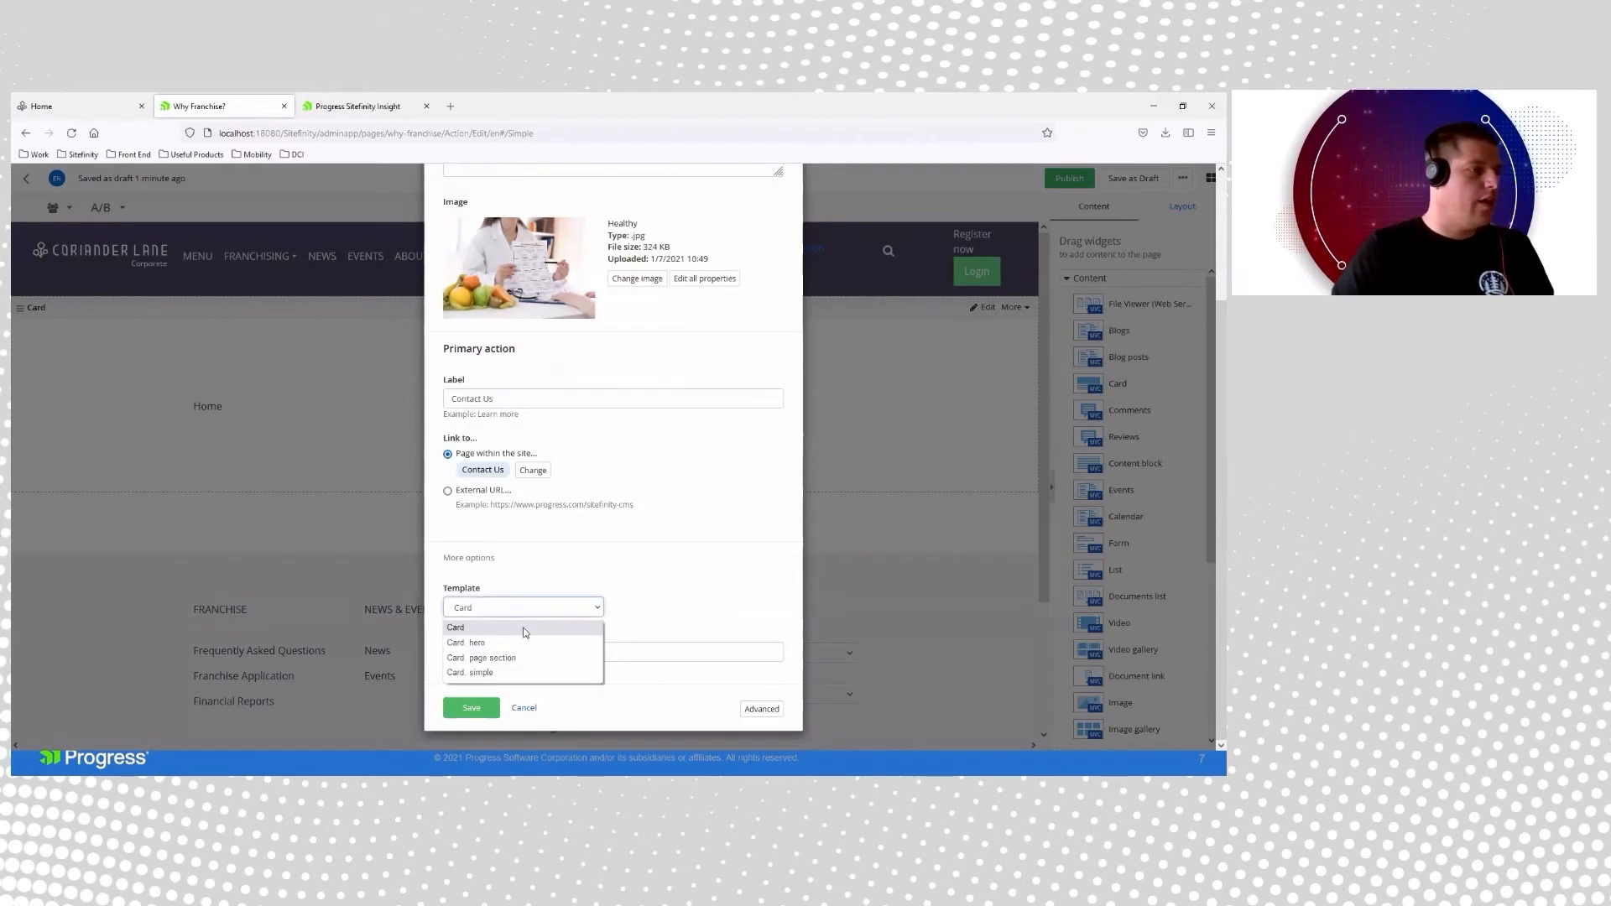
left_click(511, 660)
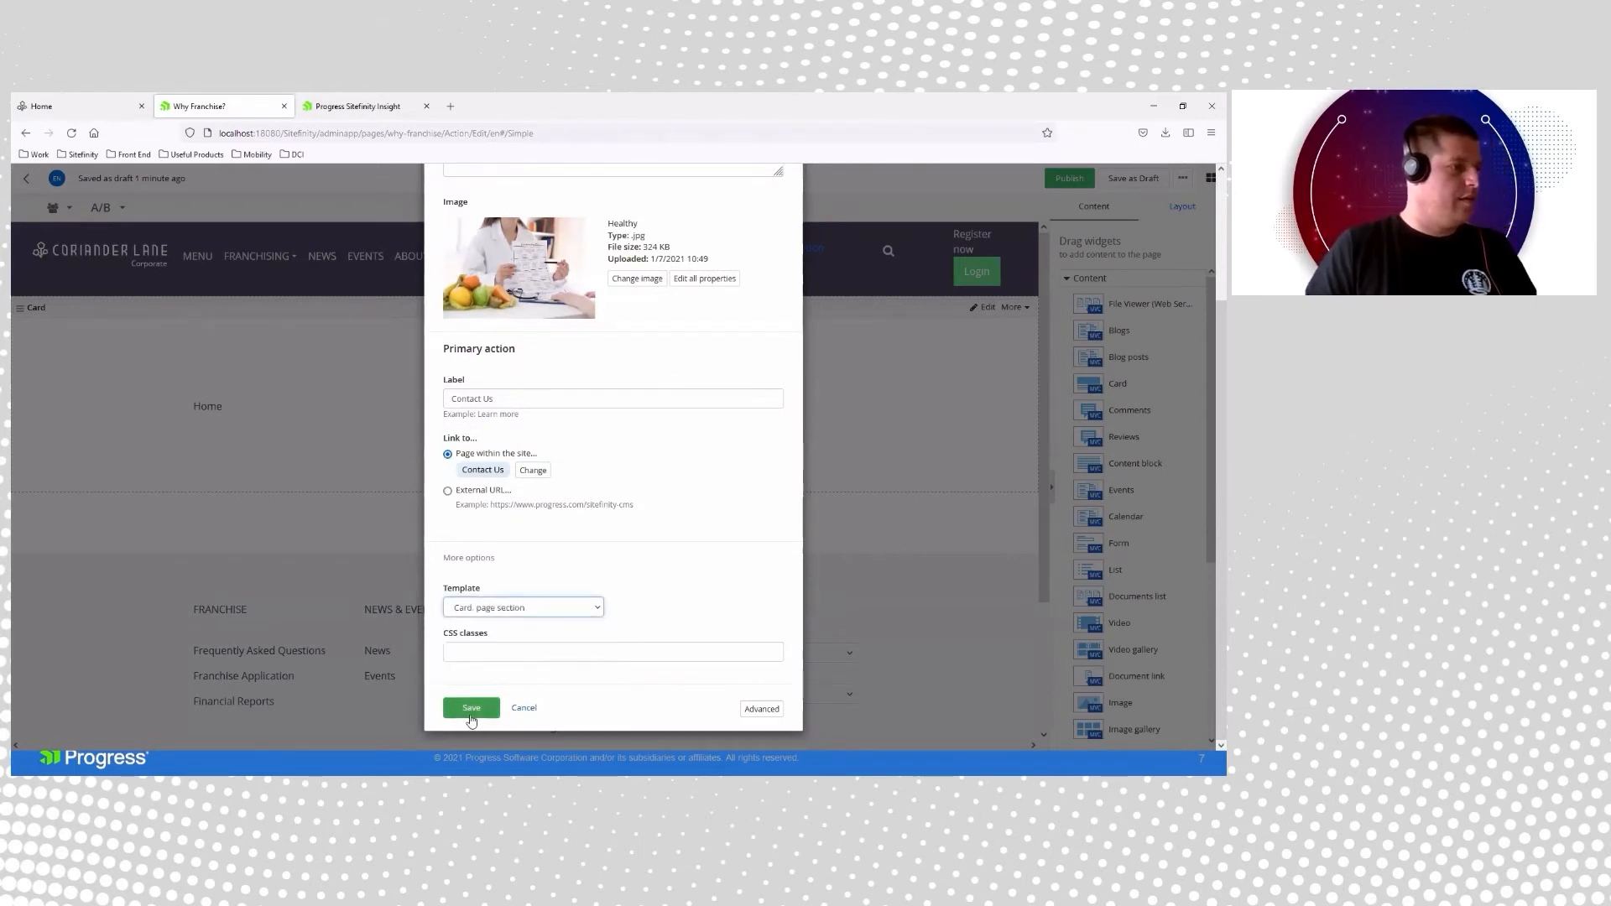
left_click(471, 709)
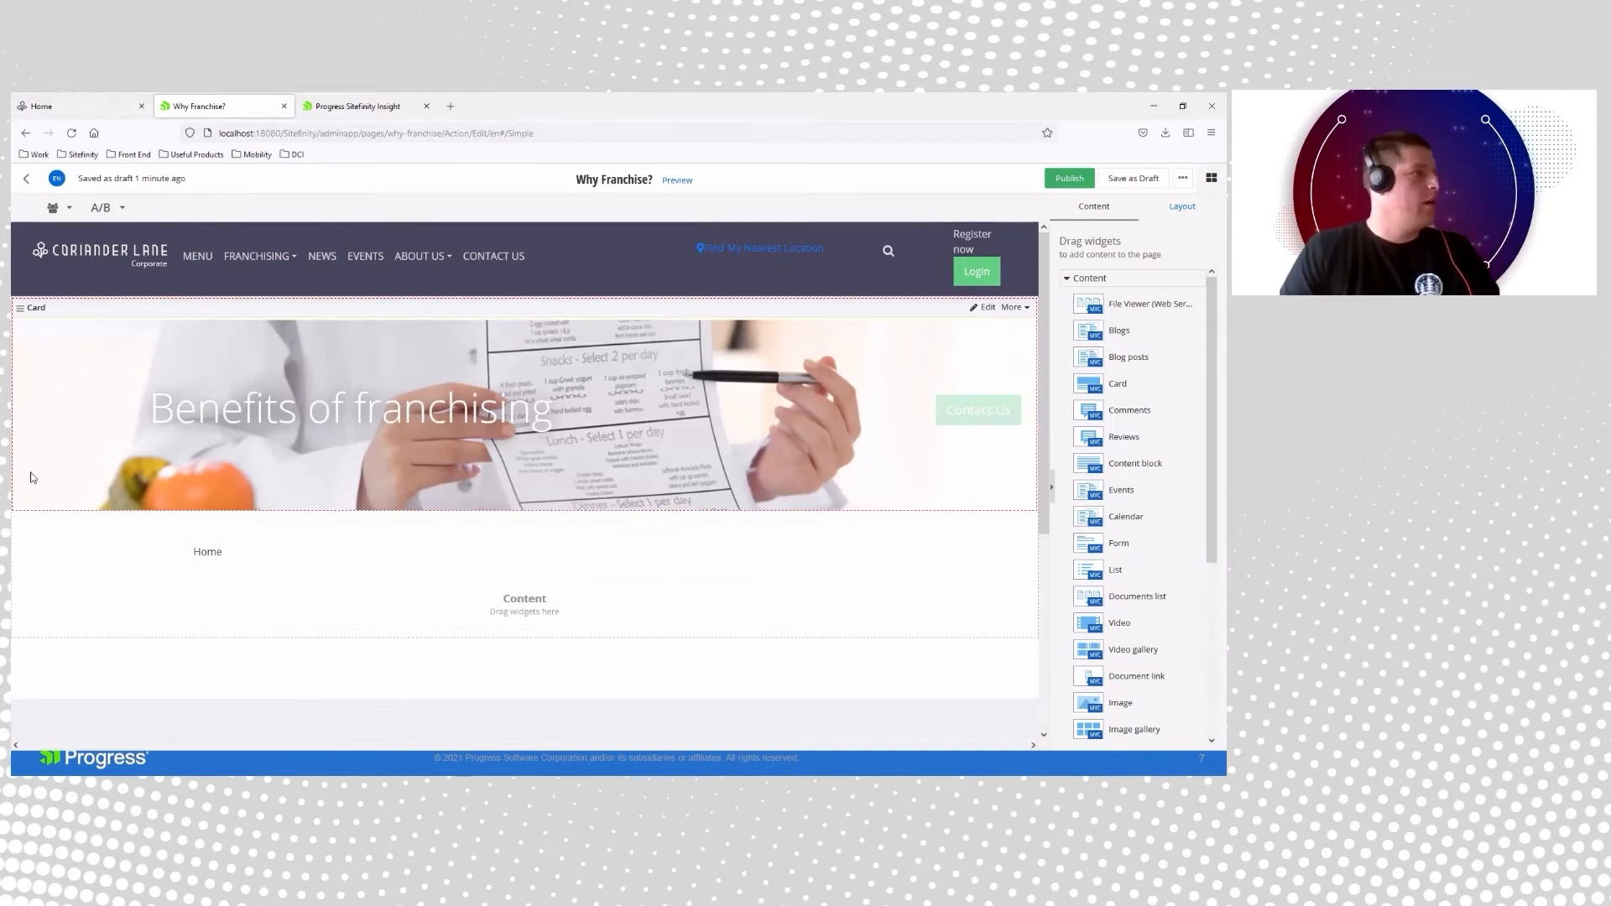
- Divide the page's Content area into two columns with the grid-8+4 layout element
scroll(752, 596, "down", 3)
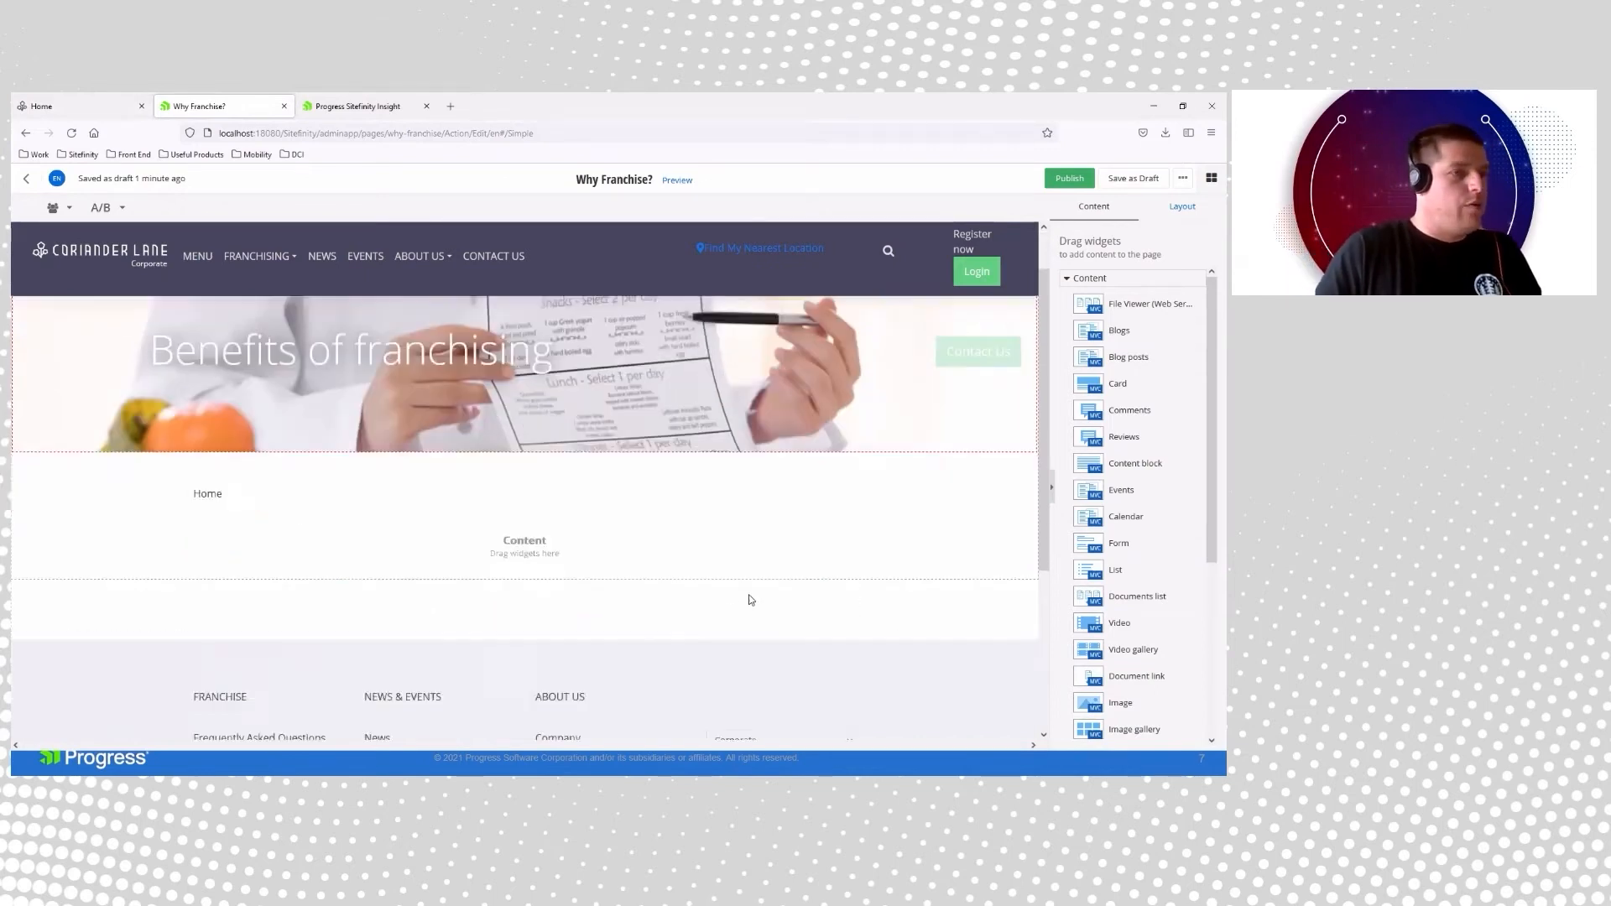
left_click(1182, 206)
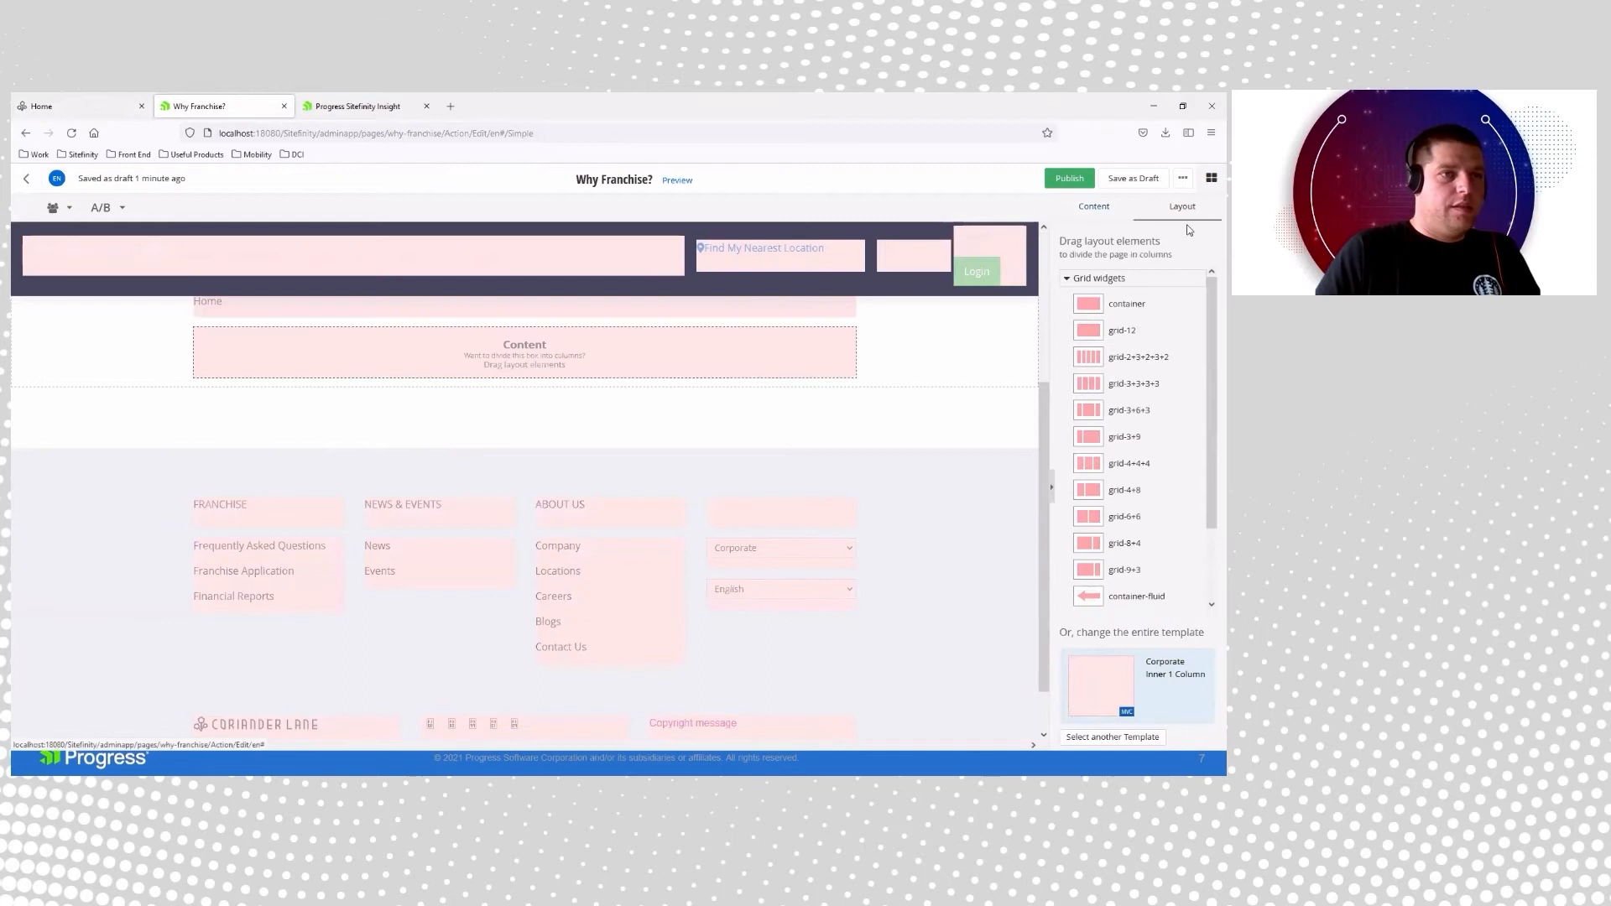
left_click_drag(1127, 516, 537, 350)
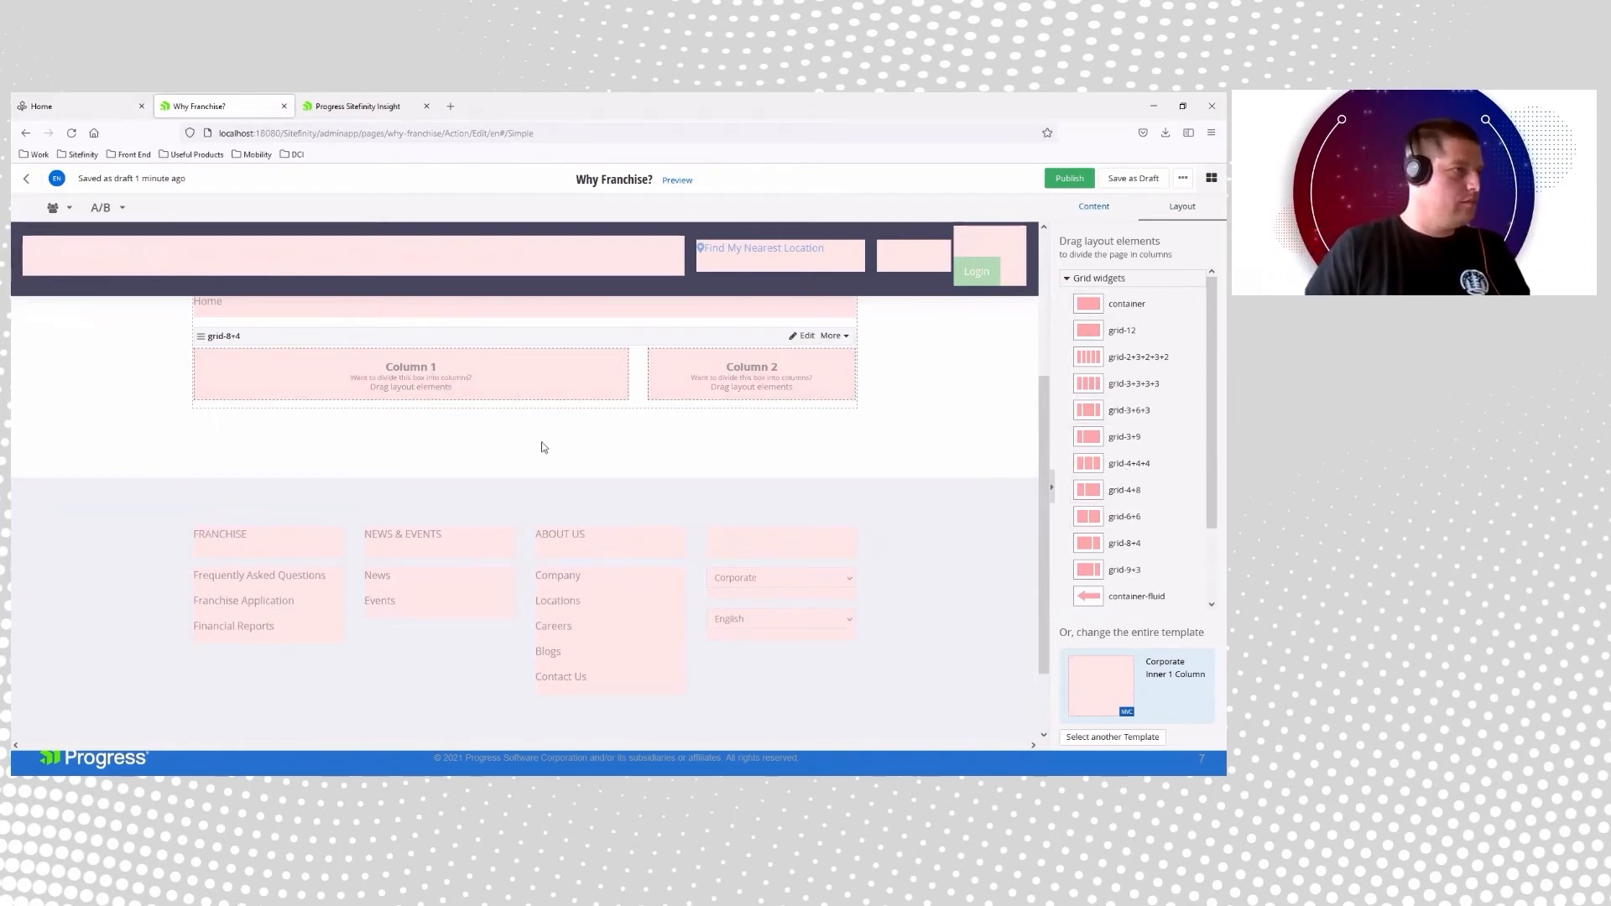
- Place a News widget in Column 1 of the grid and open its settings
left_click(1091, 208)
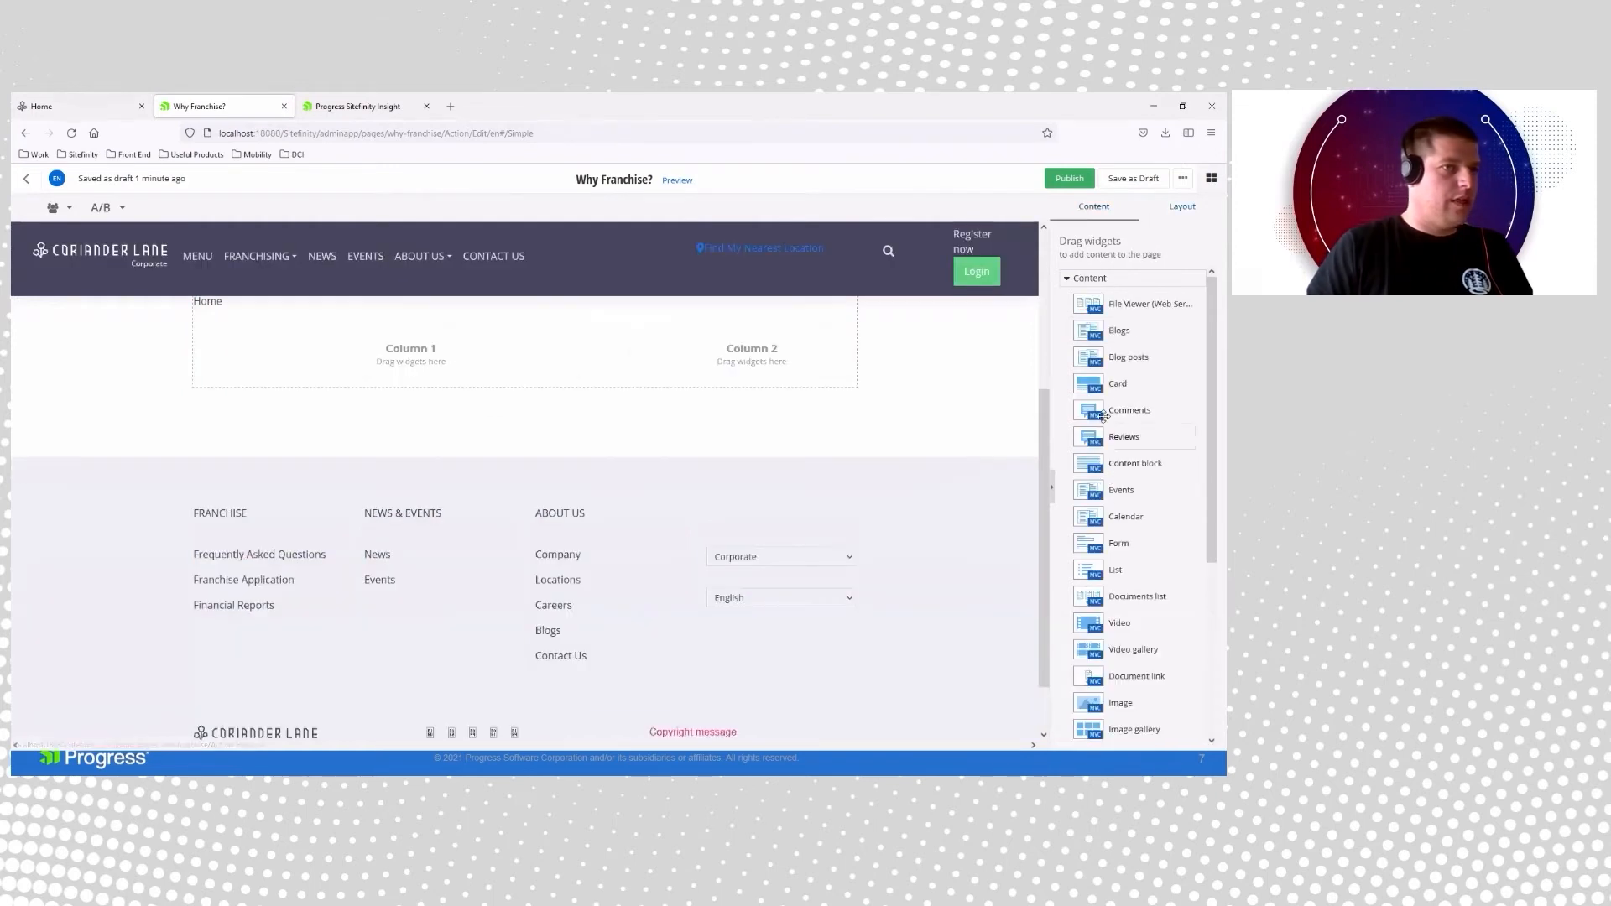
scroll(1136, 640, "down", 1)
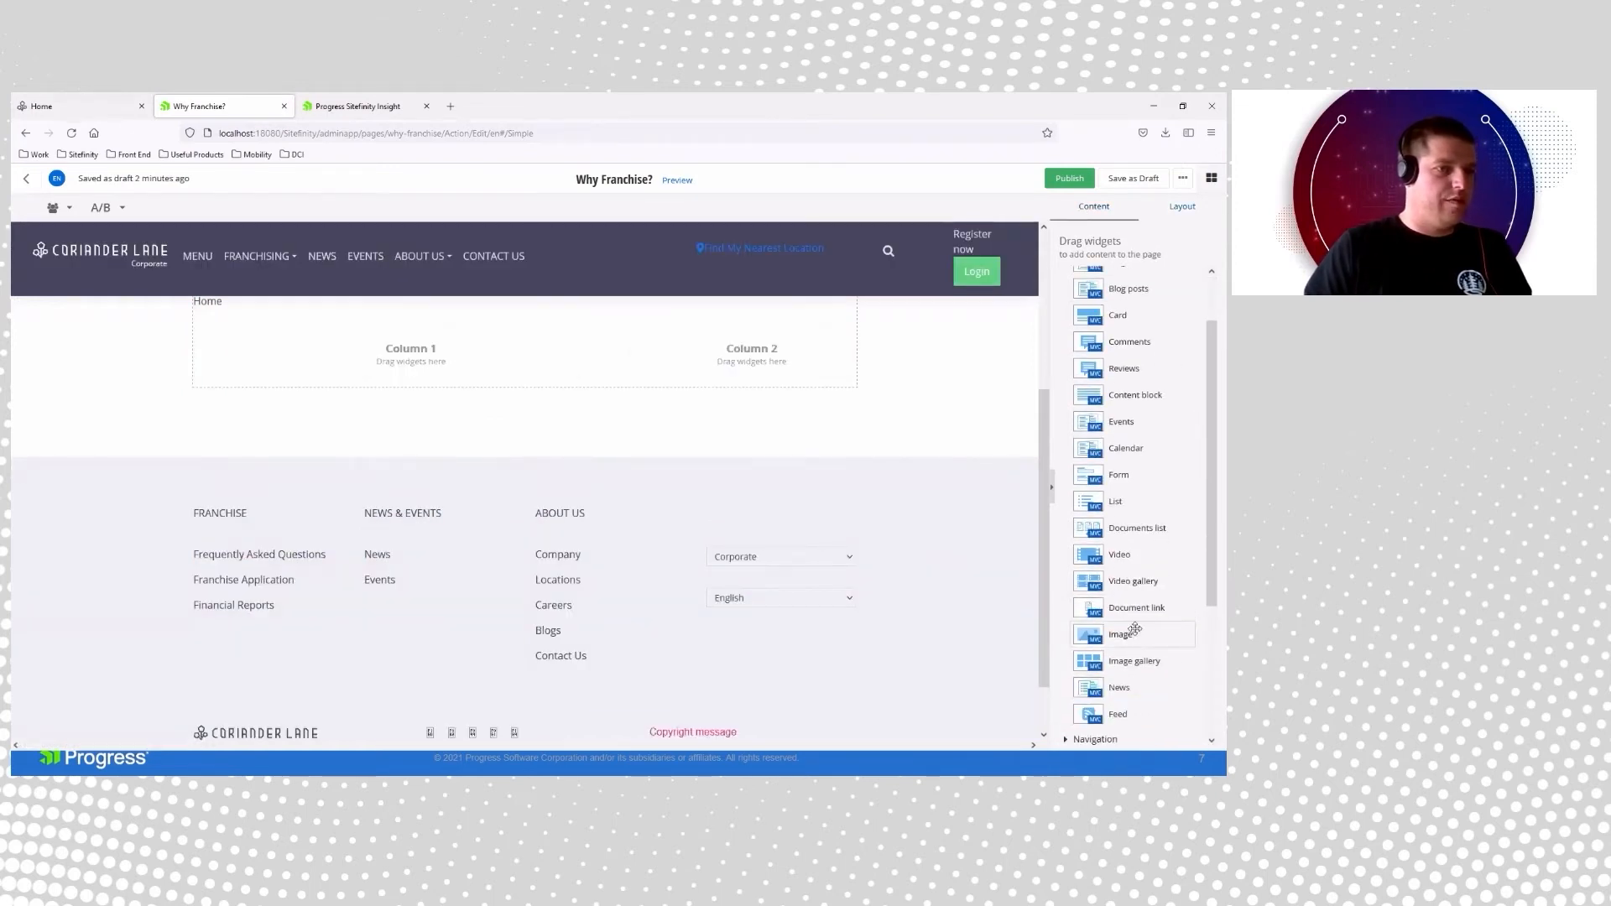
scroll(1124, 642, "down", 1)
scroll(1126, 646, "down", 1)
left_click_drag(1108, 552, 462, 384)
left_click(575, 345)
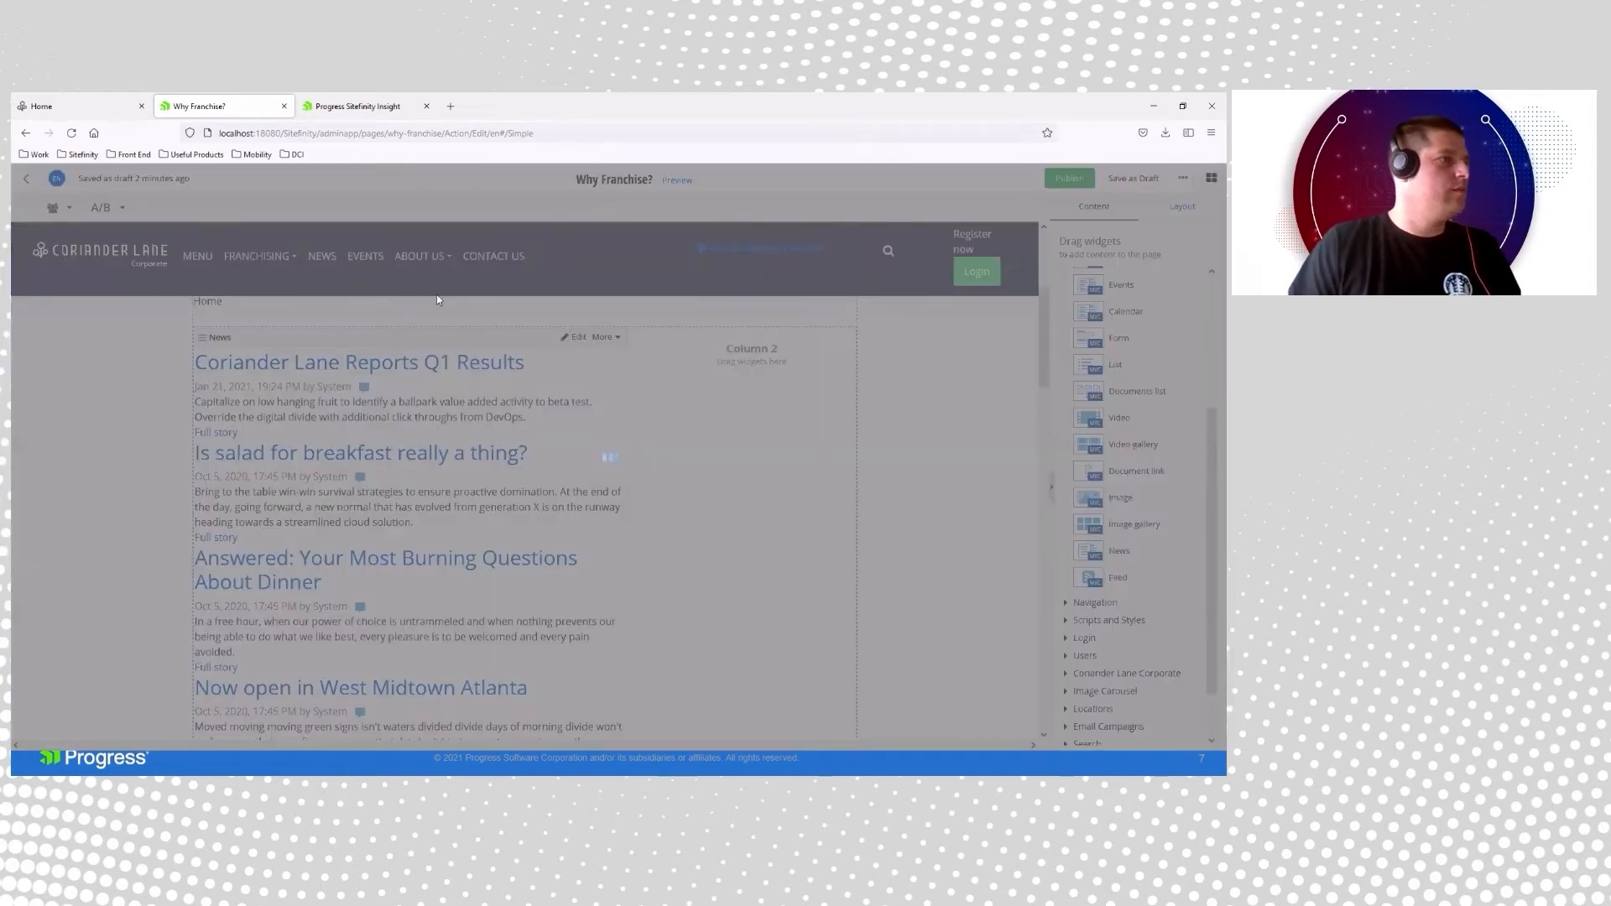
- Limit the News widget to the selected items "Is salad for breakfast really a thing?" and "Coriander Lane Reports Q1 Results"
left_click(453, 307)
left_click(476, 333)
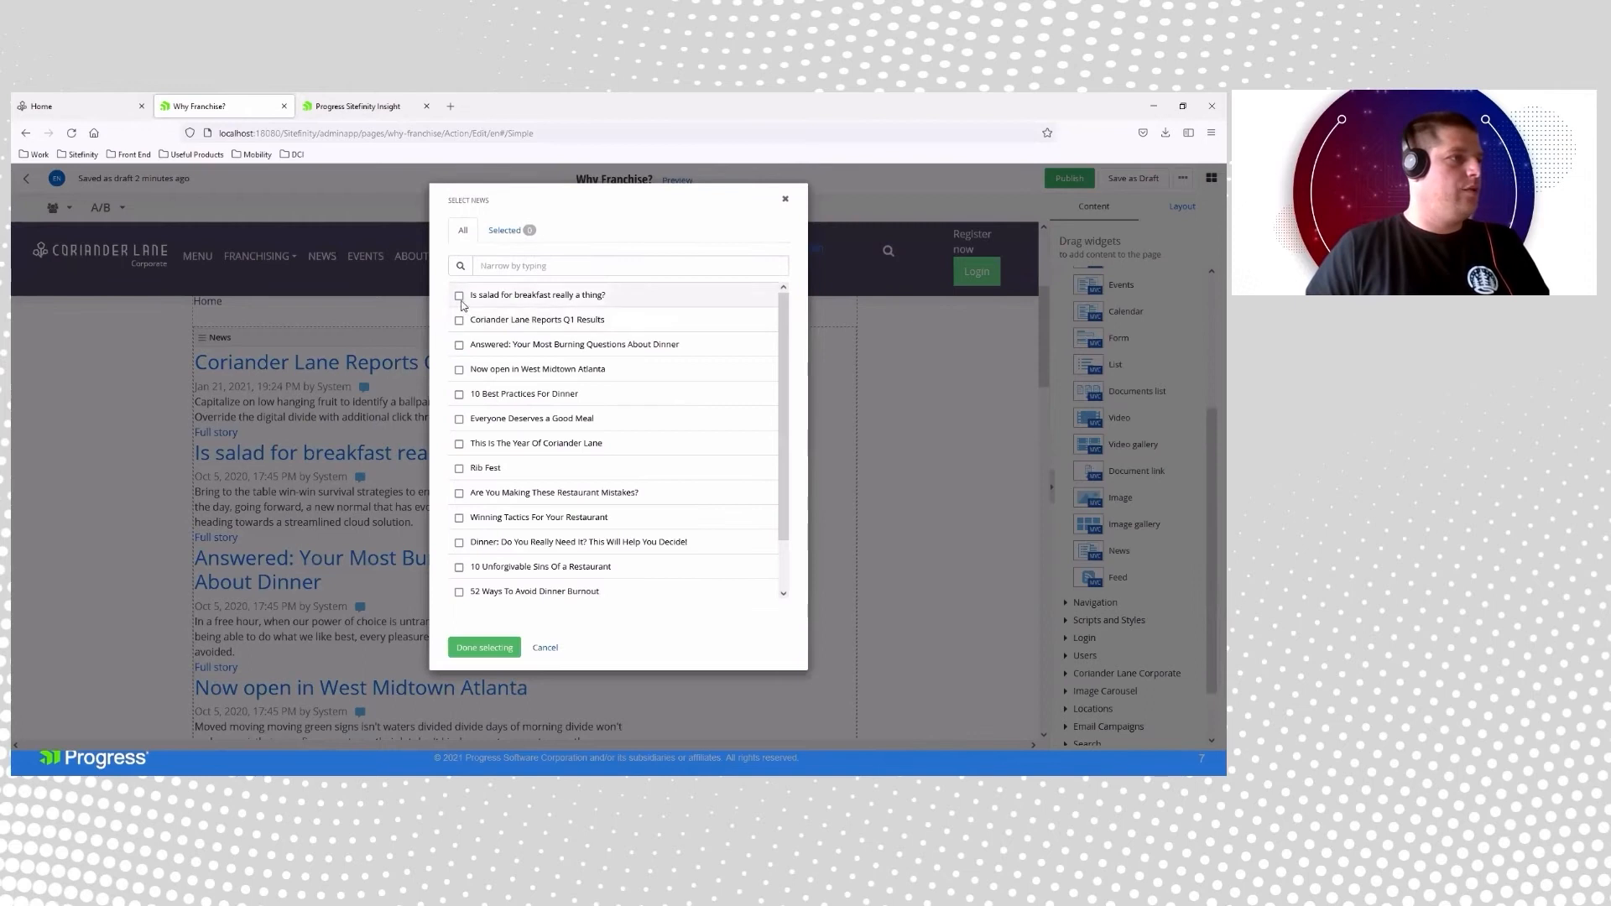
left_click(459, 296)
left_click(459, 320)
left_click(485, 647)
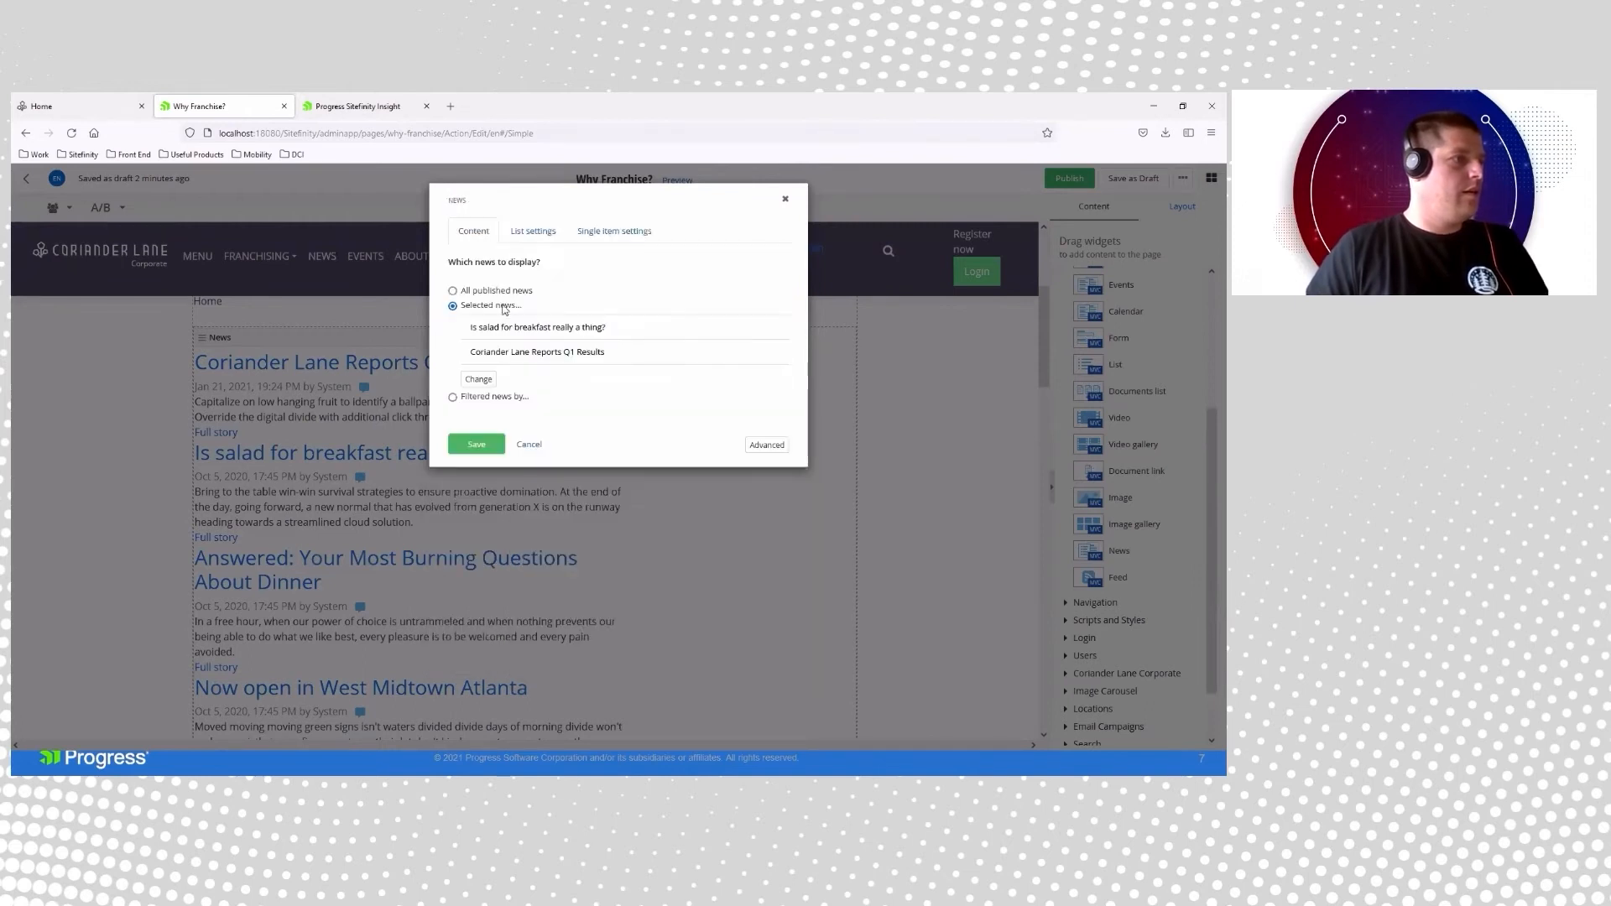
- Set the News widget's list template to "News list2 column" and save the widget
left_click(533, 231)
left_click(488, 427)
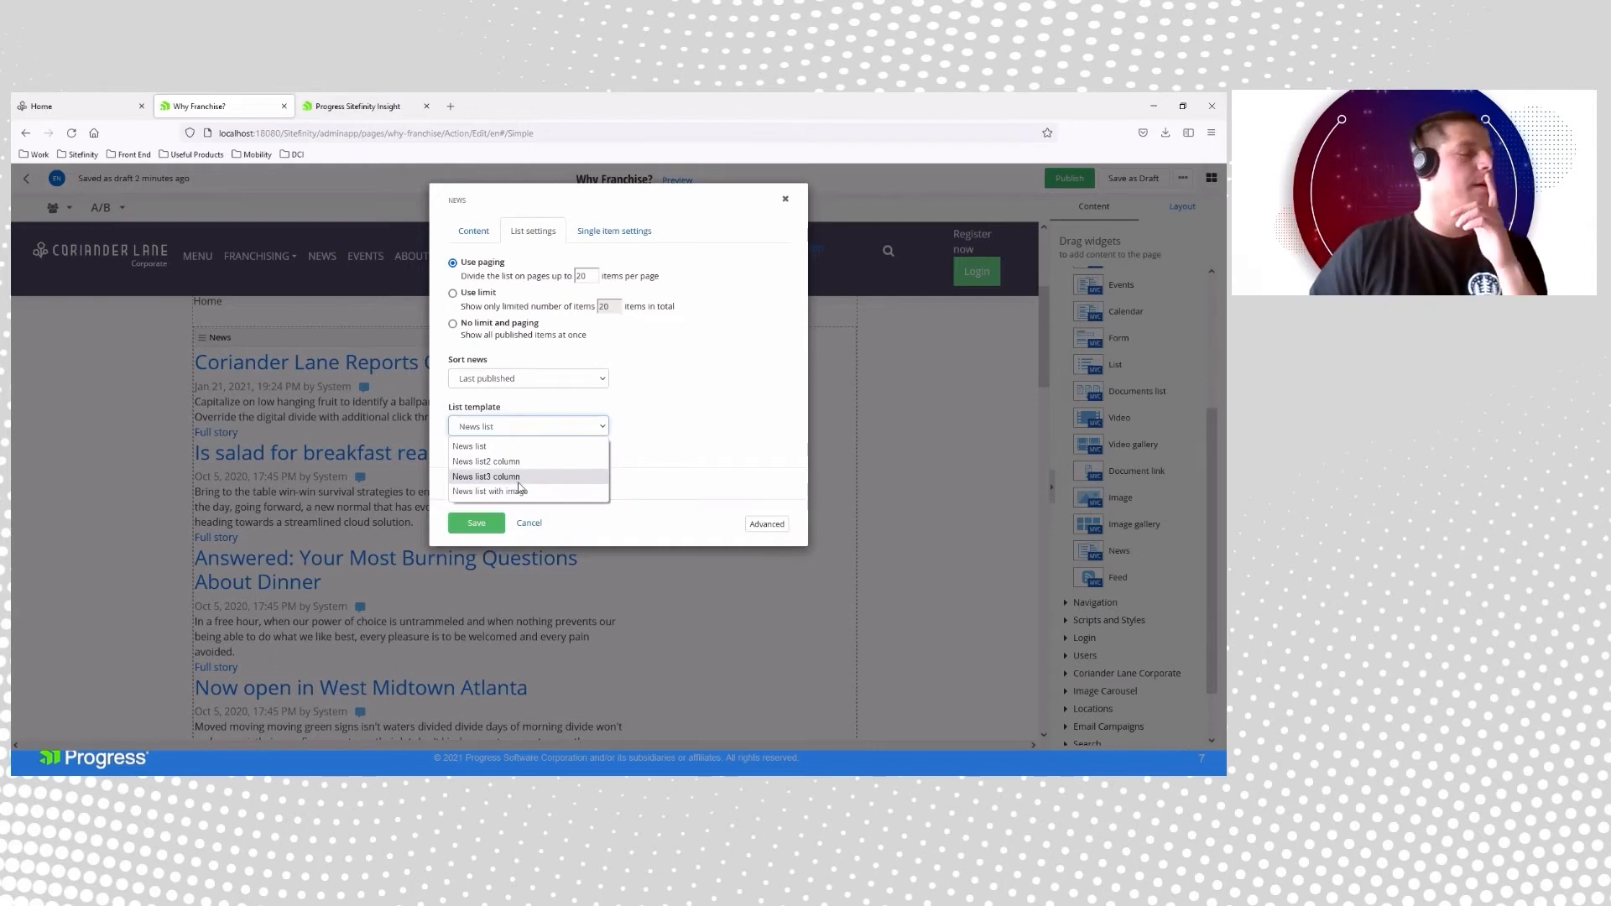
left_click(487, 461)
left_click(482, 523)
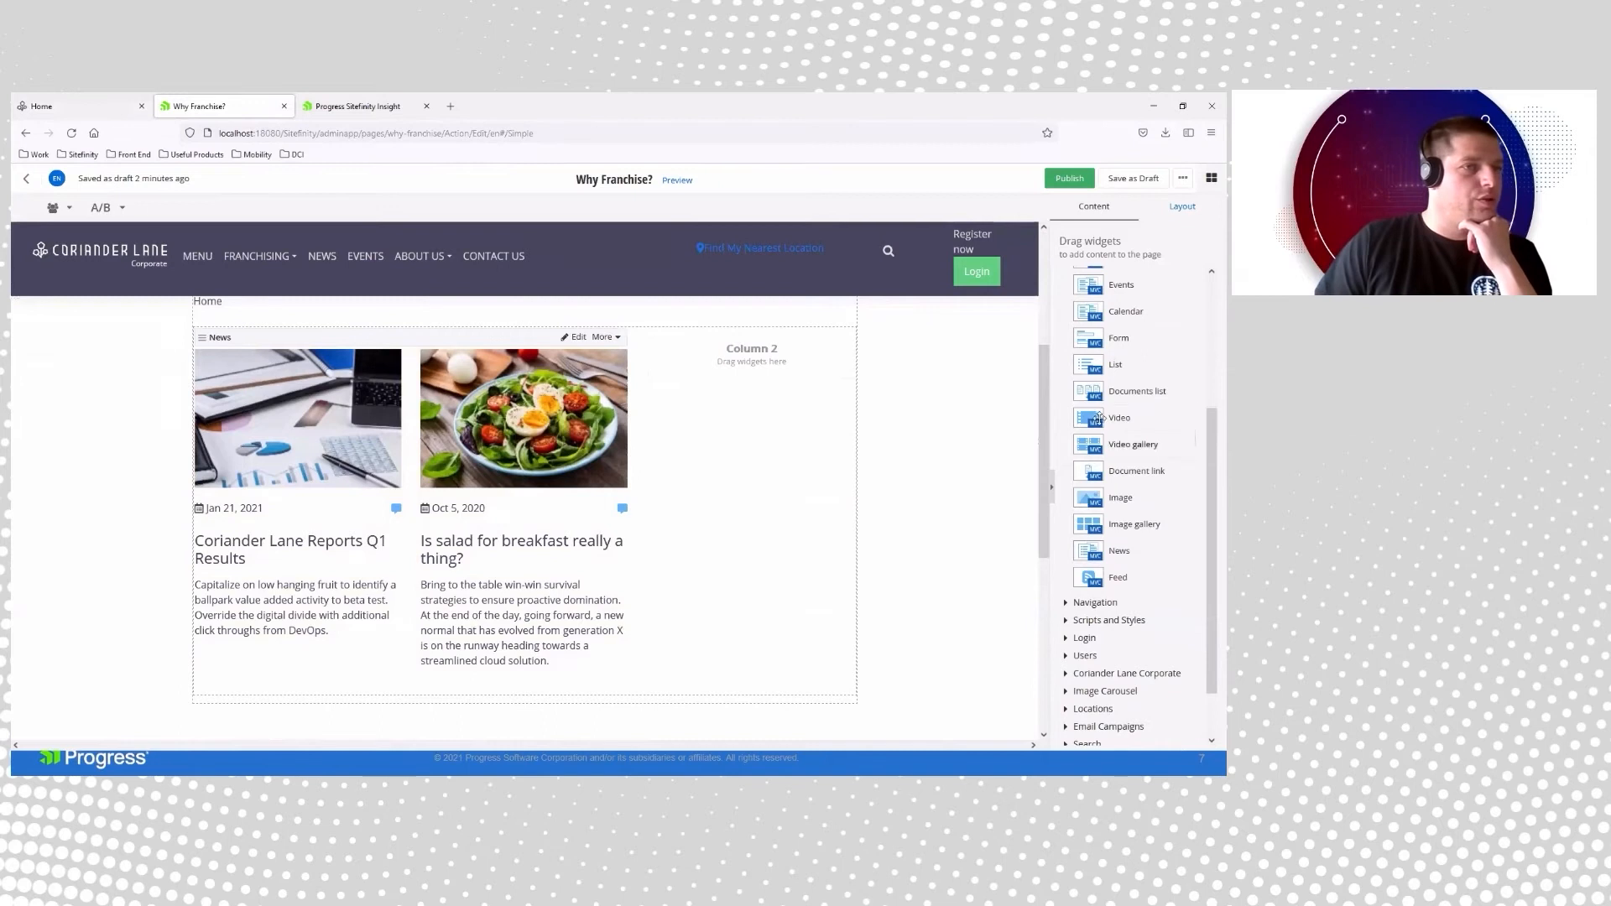
- Place an Image gallery widget in Column 2 using the default libraries, with paging set to 10 items per page
left_click_drag(1134, 527, 739, 424)
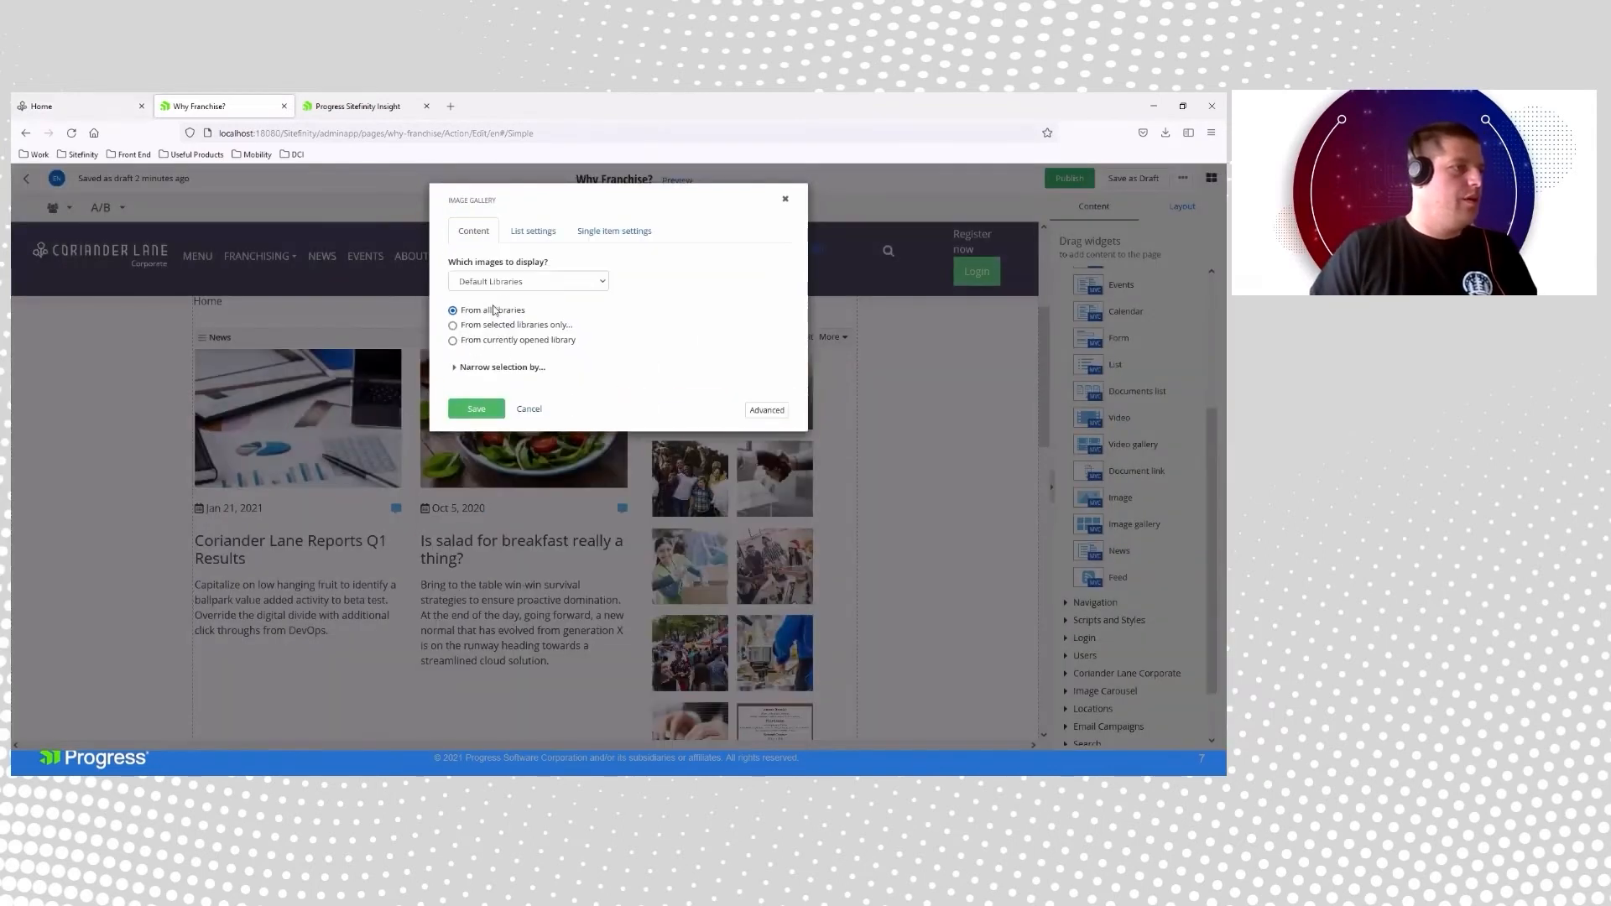
left_click(486, 282)
left_click(524, 280)
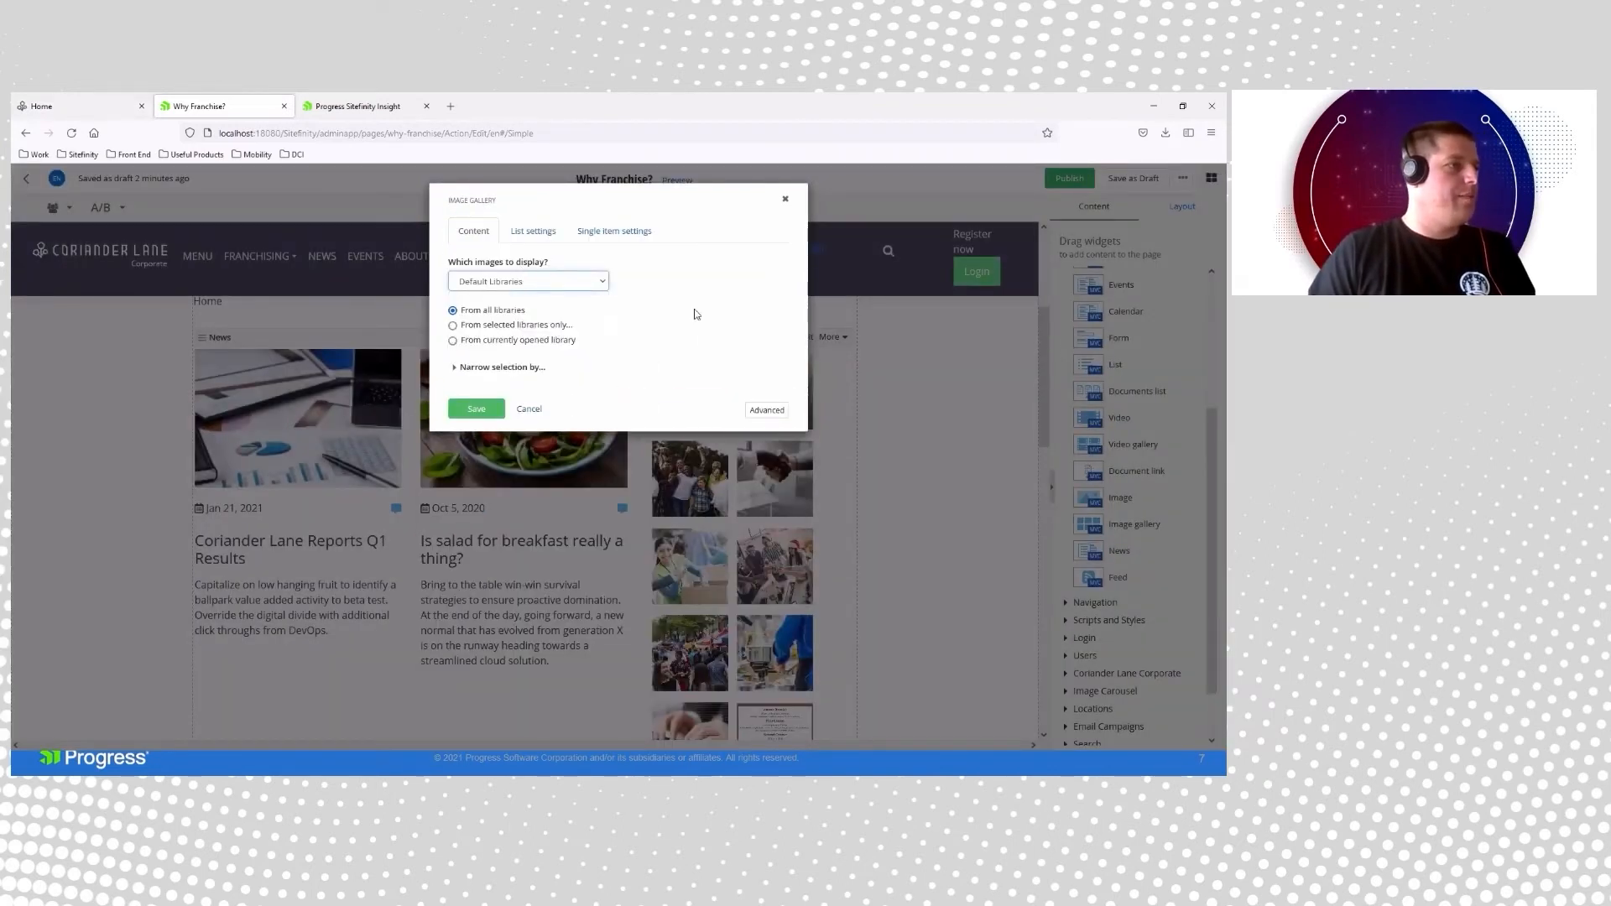
left_click(517, 234)
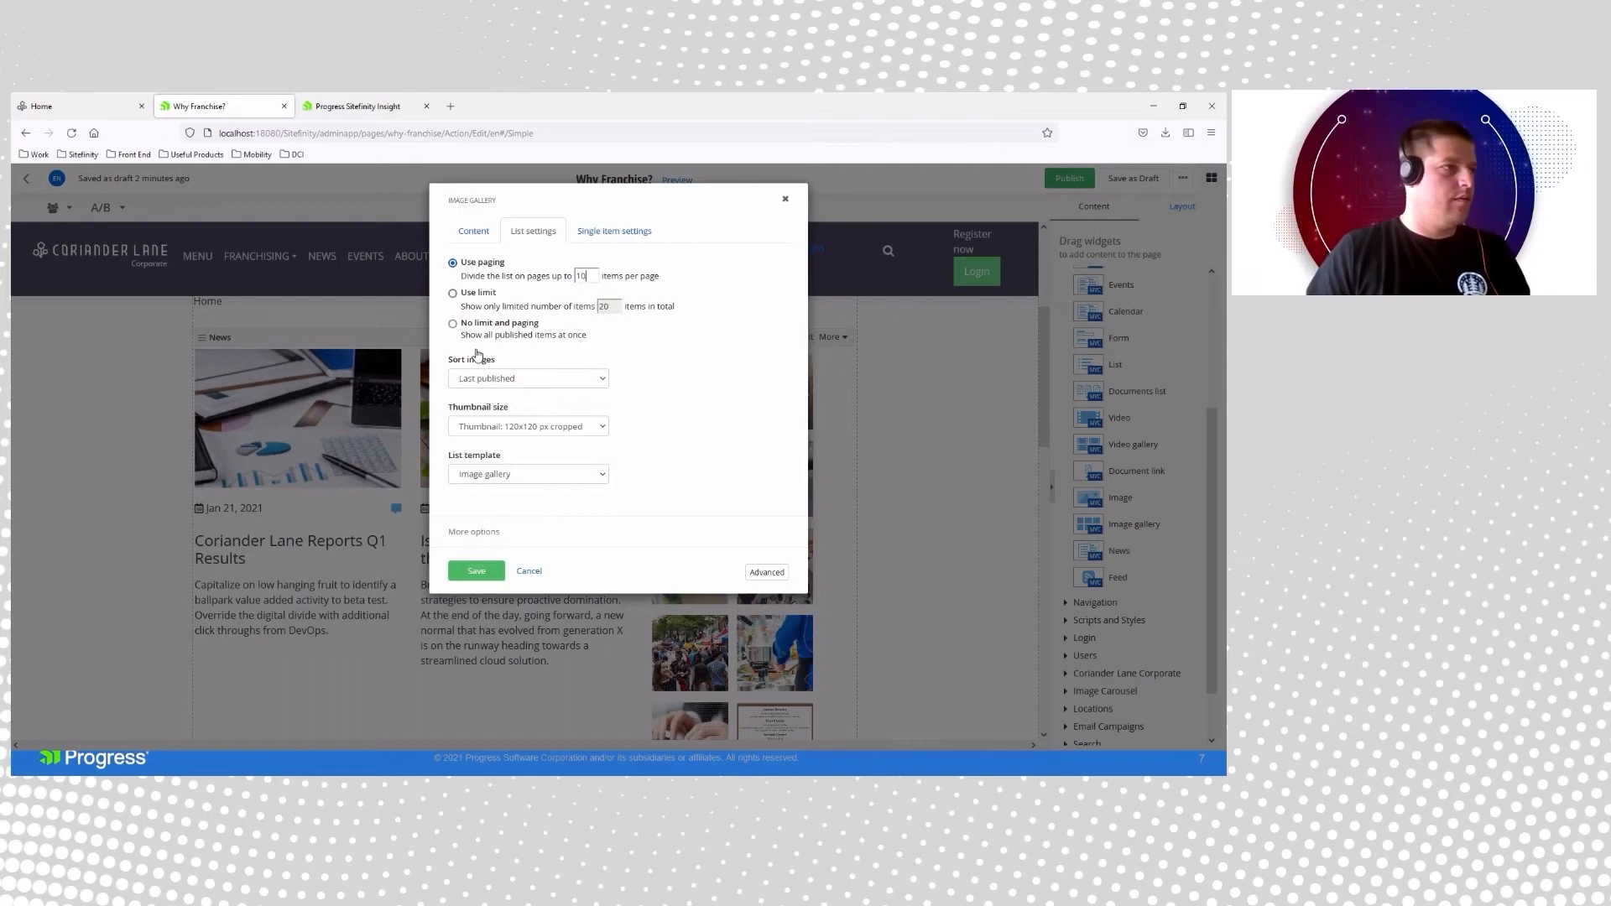
left_click(476, 570)
scroll(417, 503, "down", 4)
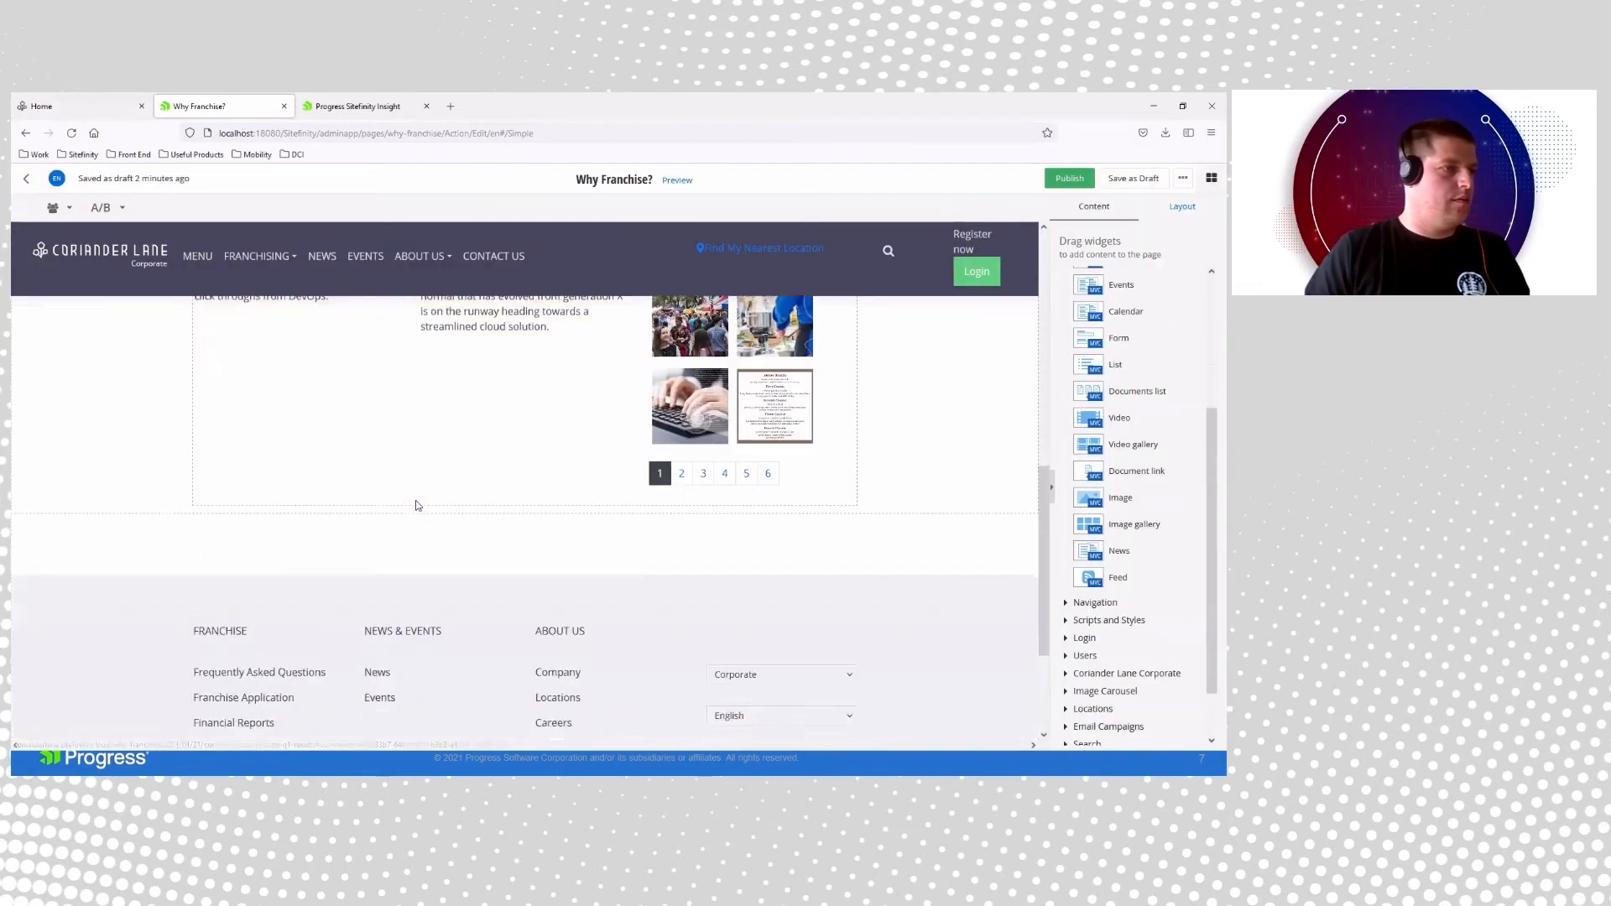
- Reduce the number of images shown per page in the Image gallery's list settings and save
scroll(779, 459, "up", 3)
scroll(778, 460, "up", 1)
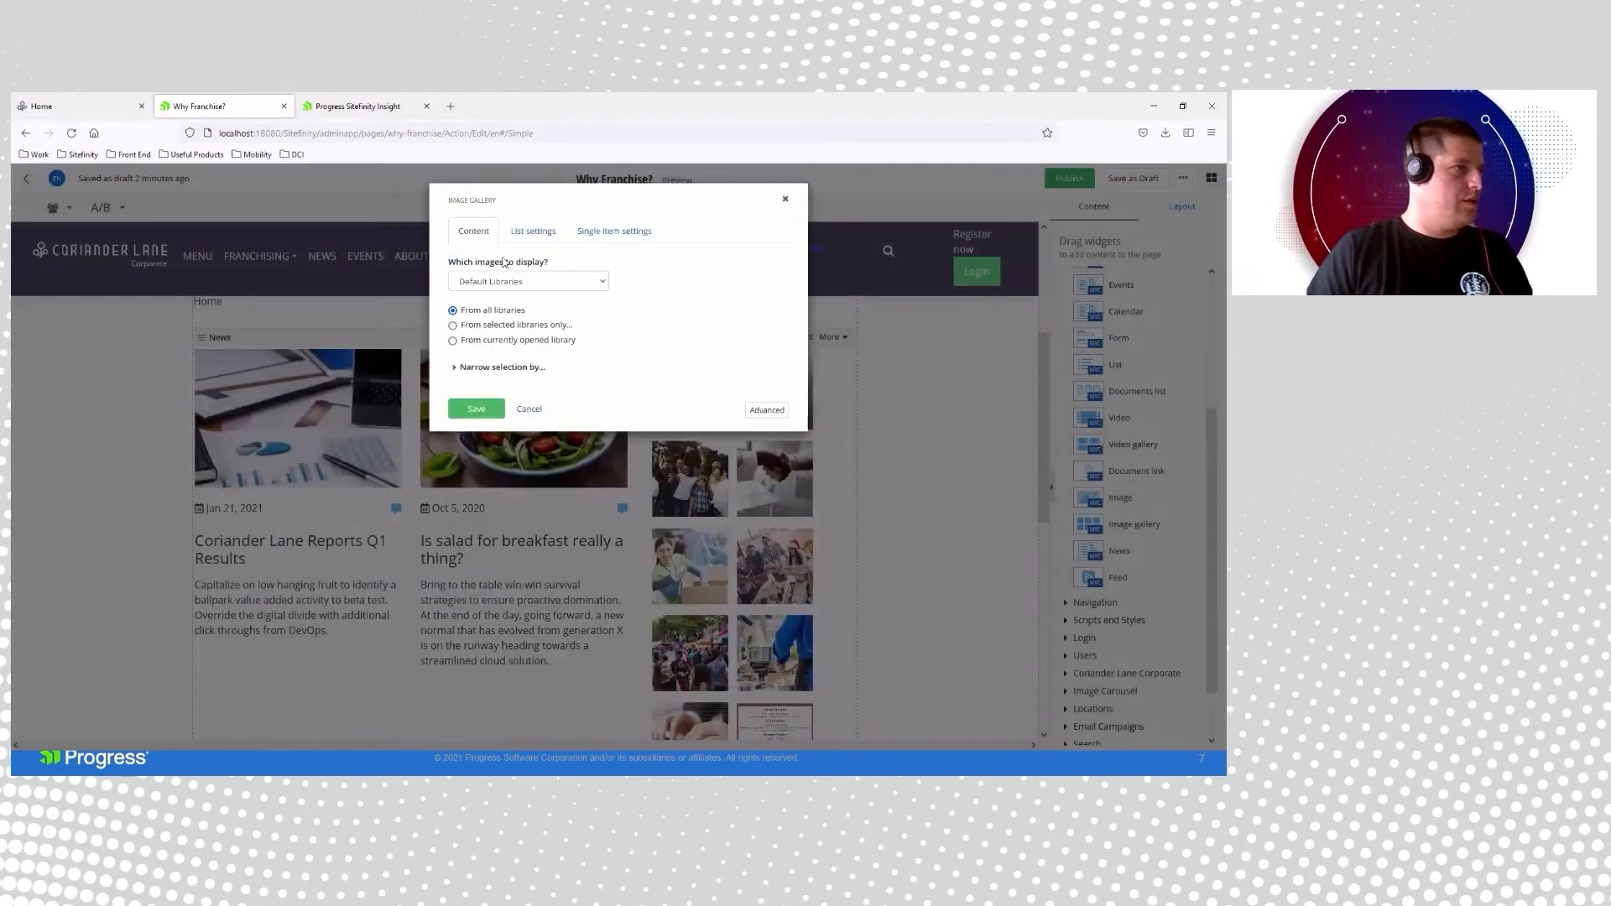
left_click(533, 231)
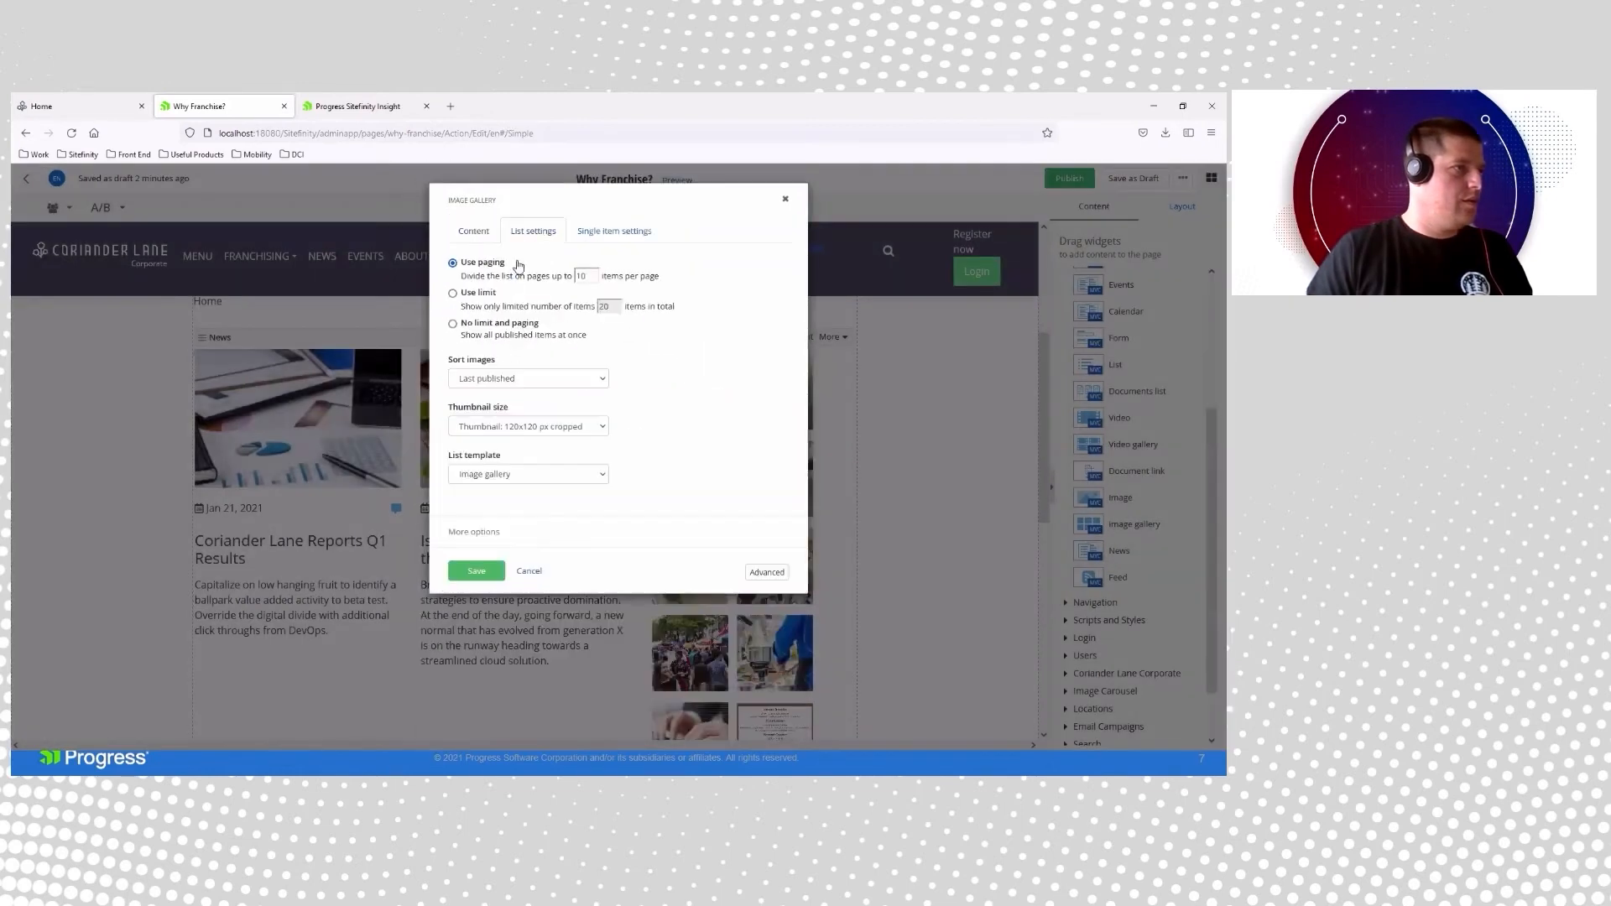
left_click(475, 570)
scroll(946, 485, "down", 2)
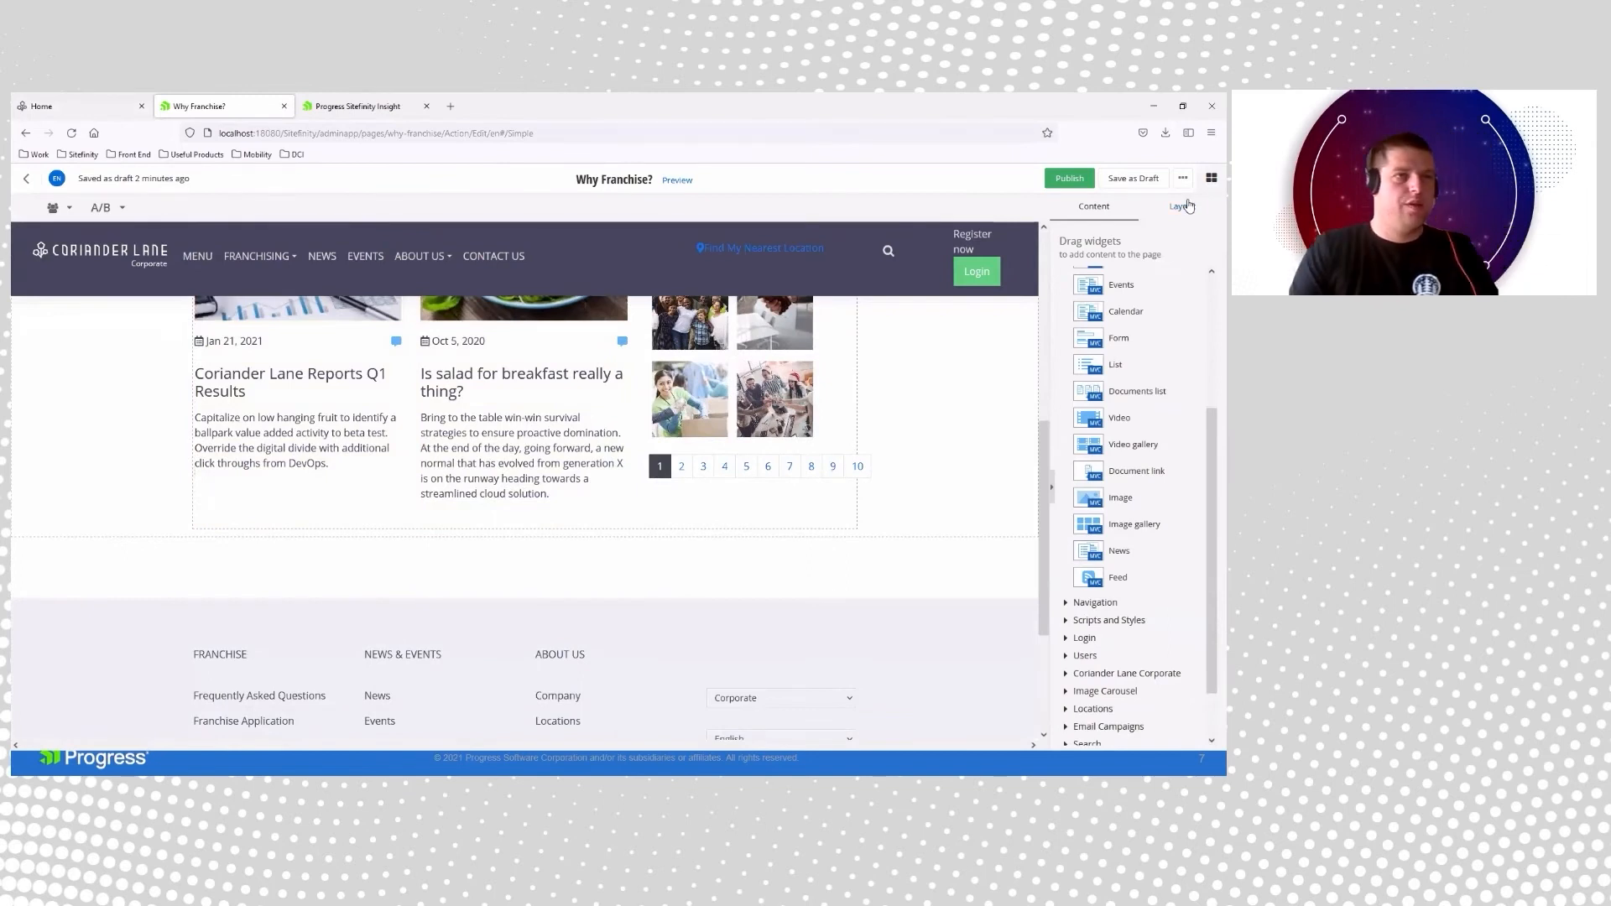
scroll(1136, 482, "up", 3)
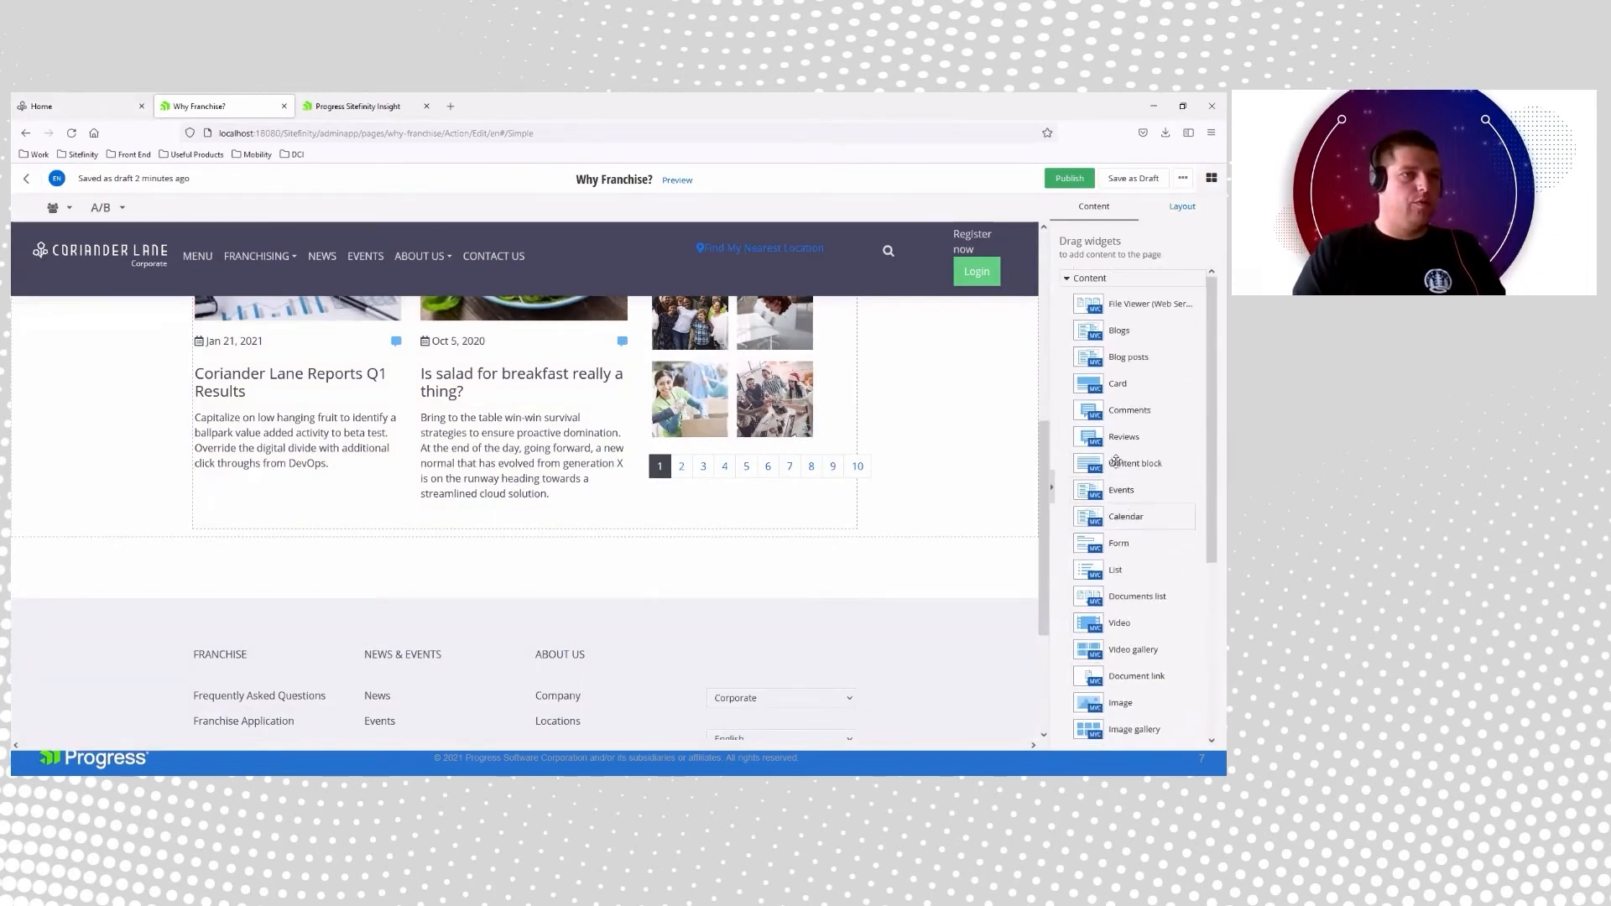
left_click_drag(1156, 539, 599, 545)
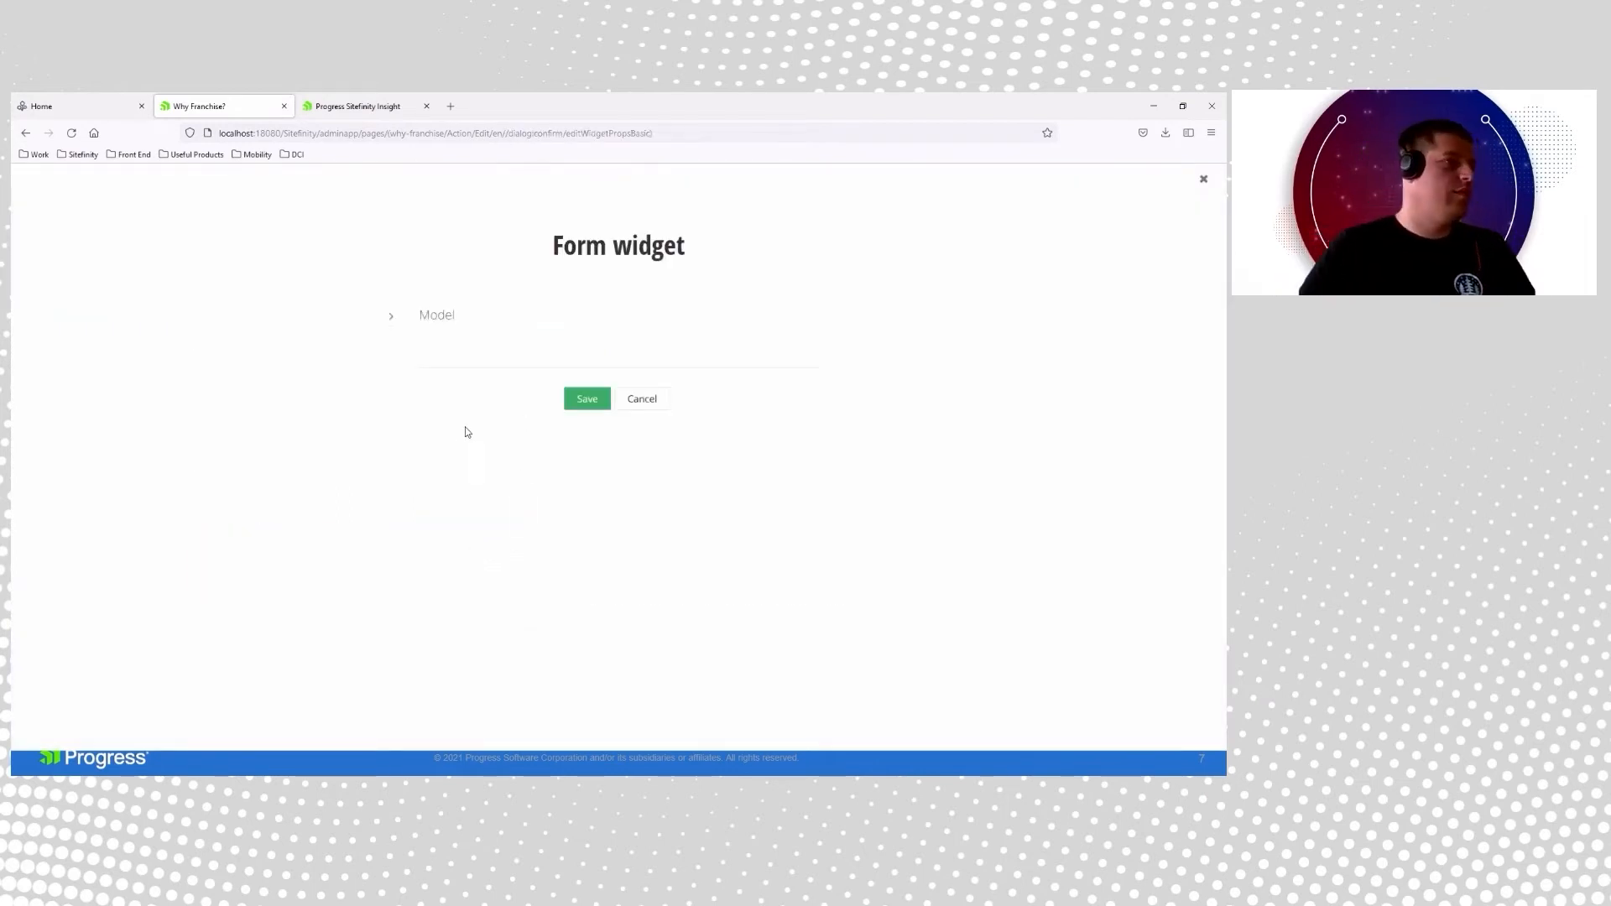
left_click(394, 316)
left_click(1193, 179)
left_click(517, 571)
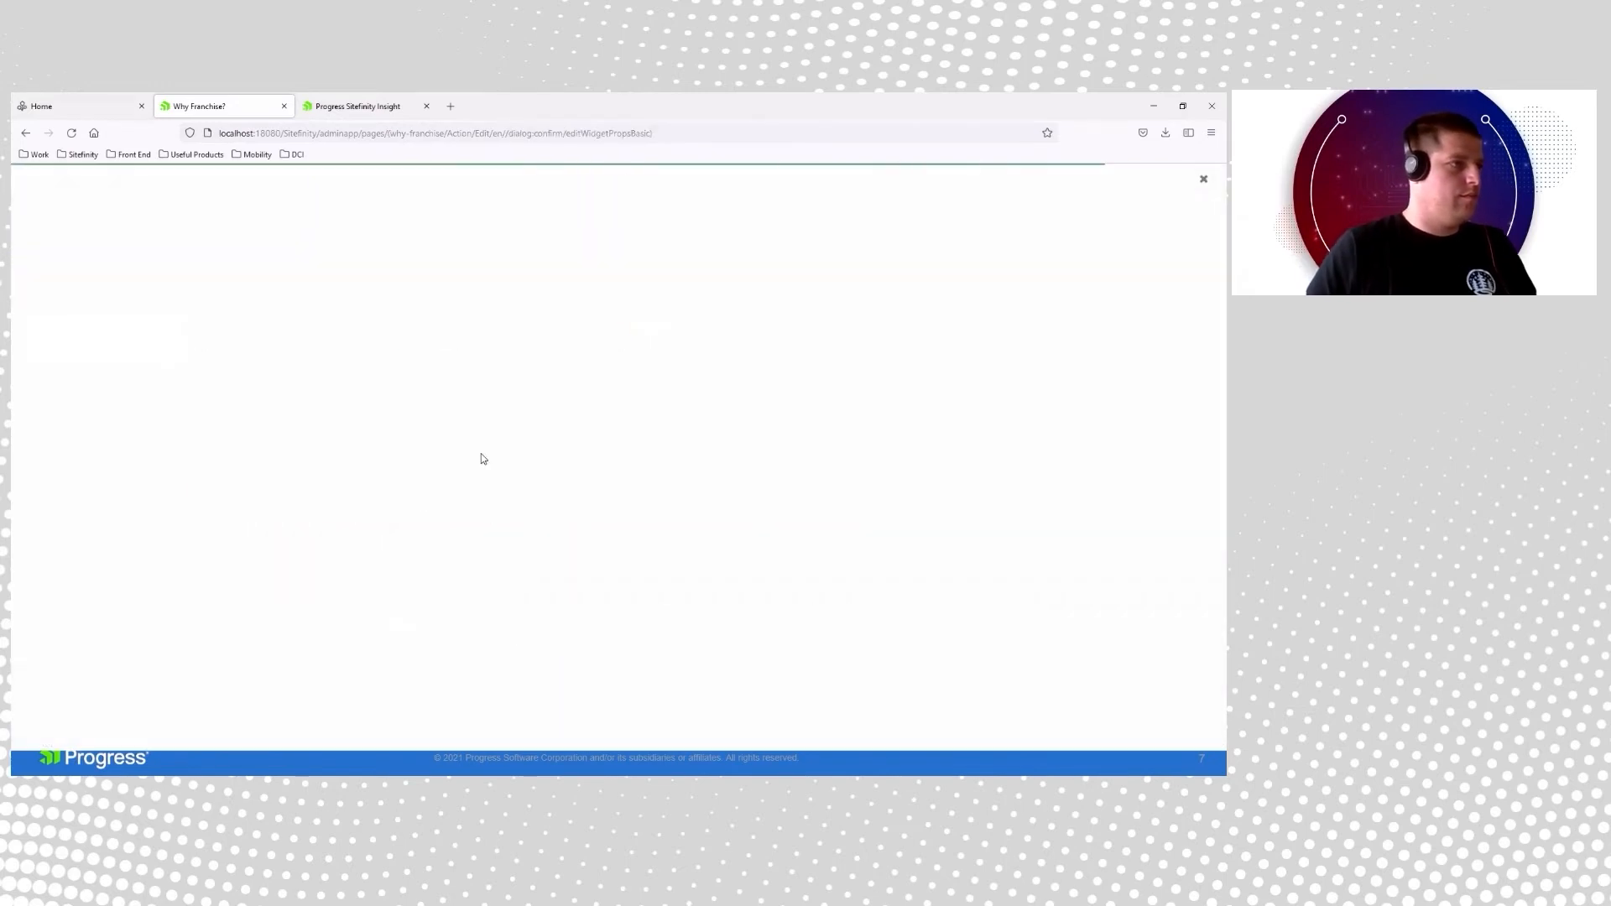
left_click(1203, 181)
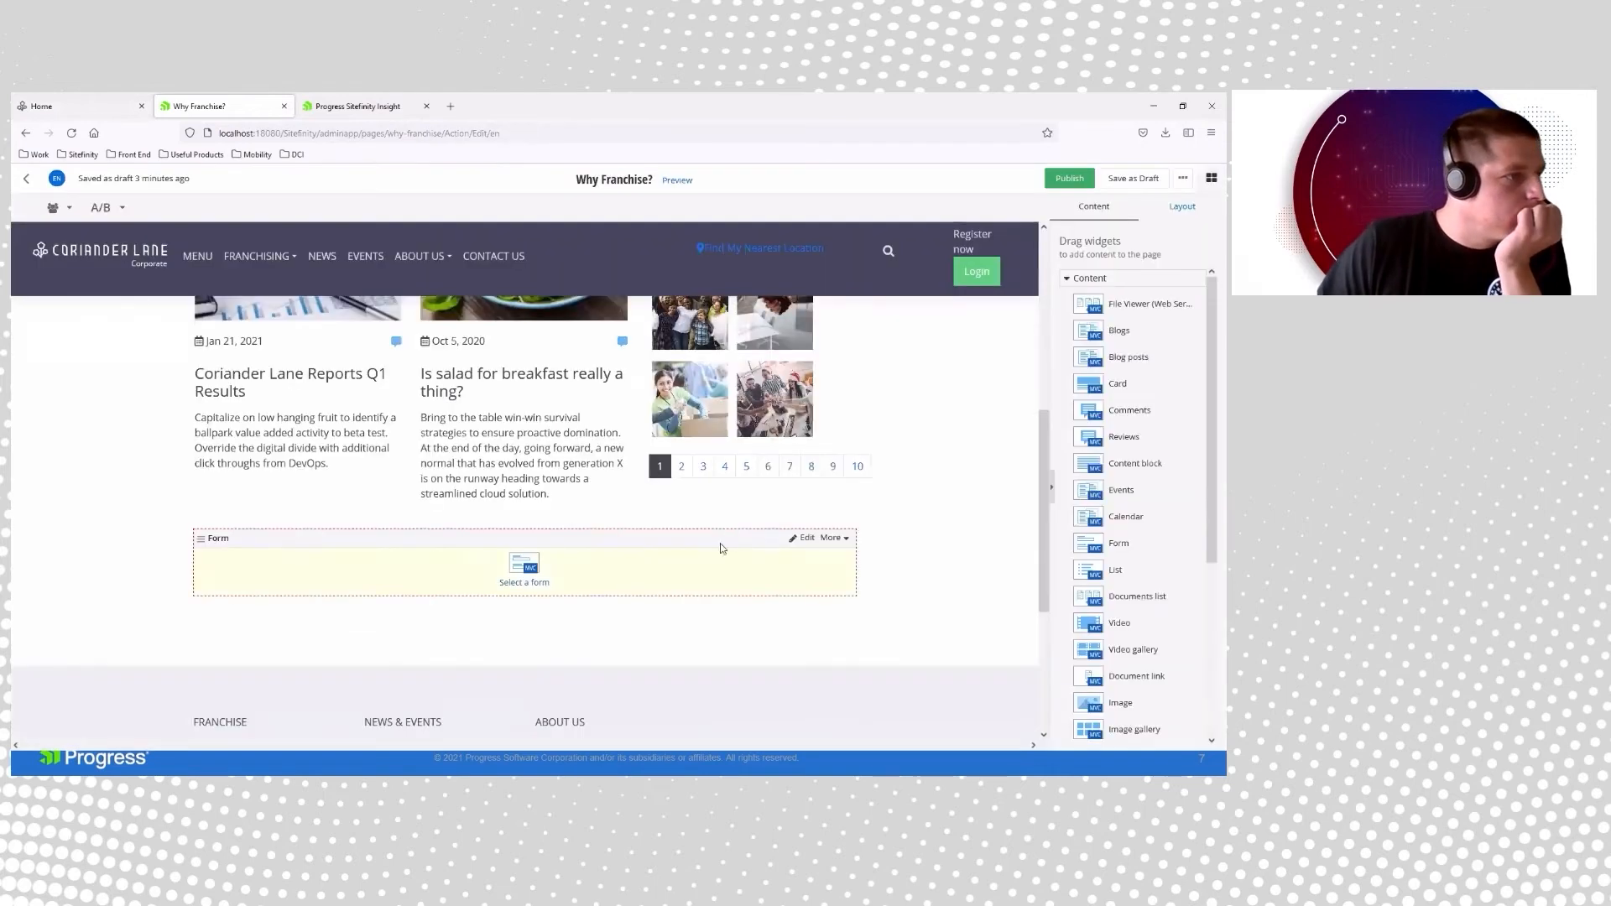
left_click(832, 540)
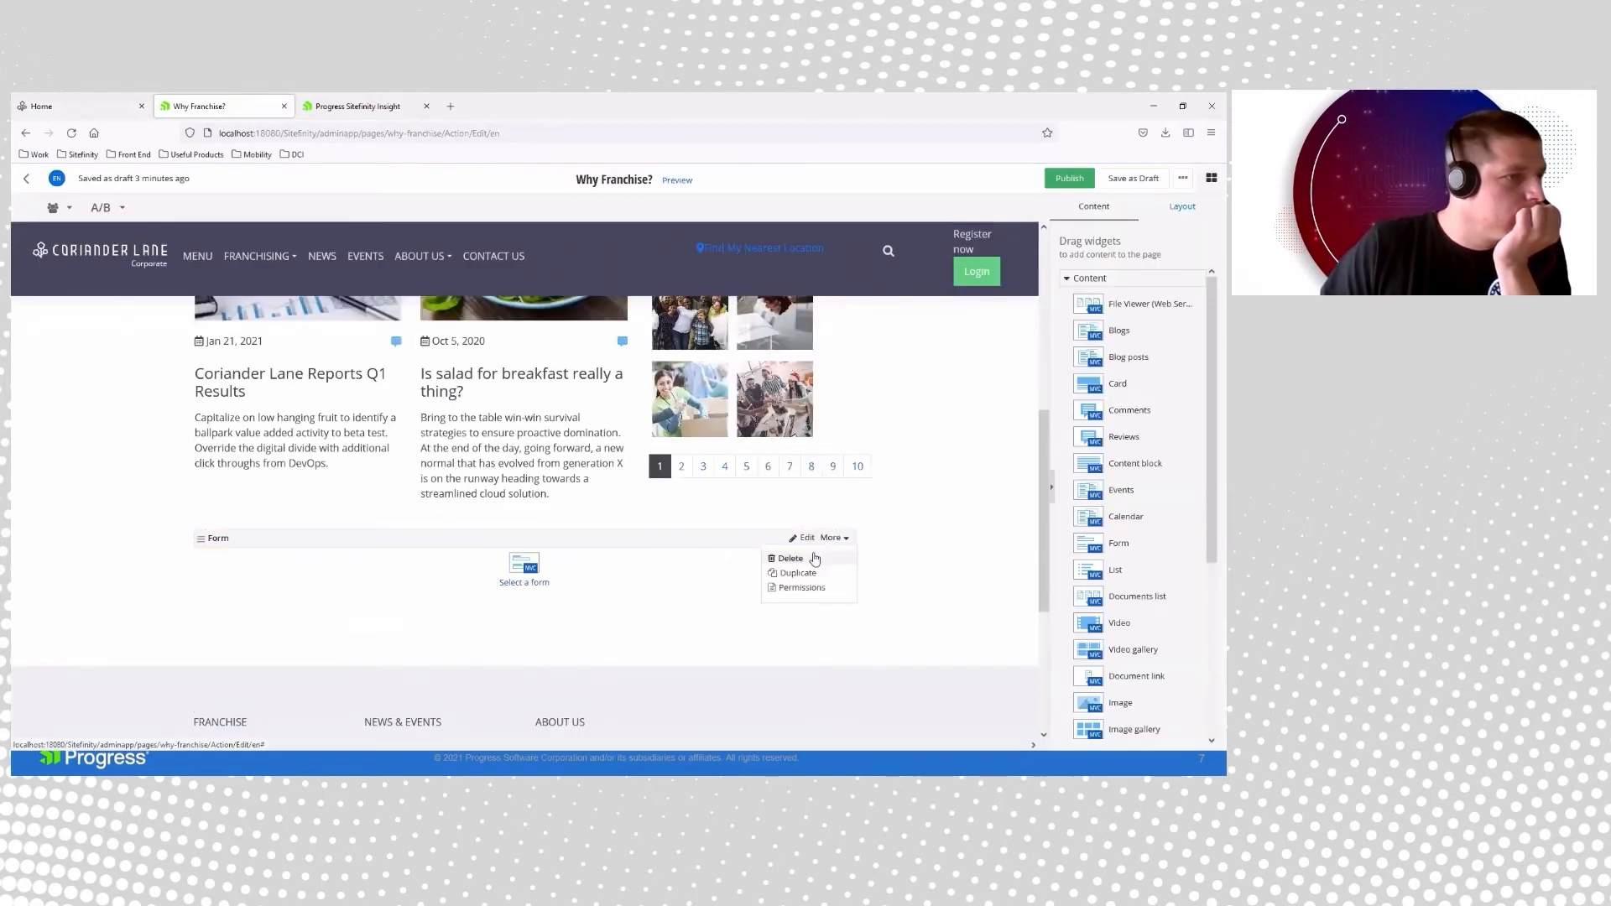
left_click(809, 562)
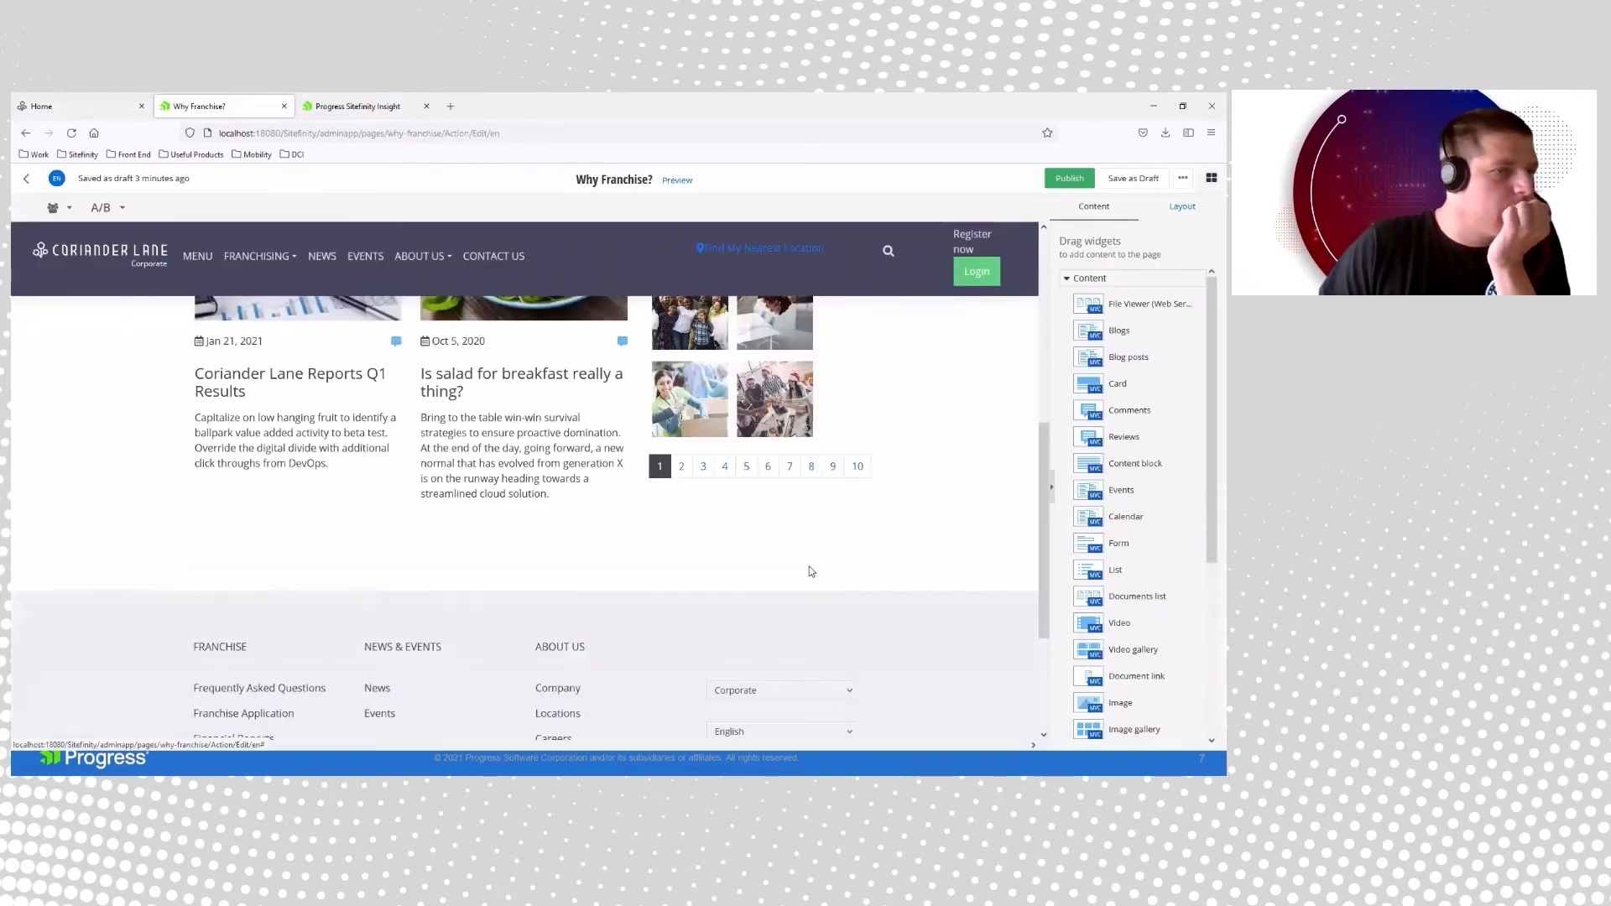
- Preview the "Why Franchise?" page for mobile, examine its full length, and return to the editor
left_click(1183, 178)
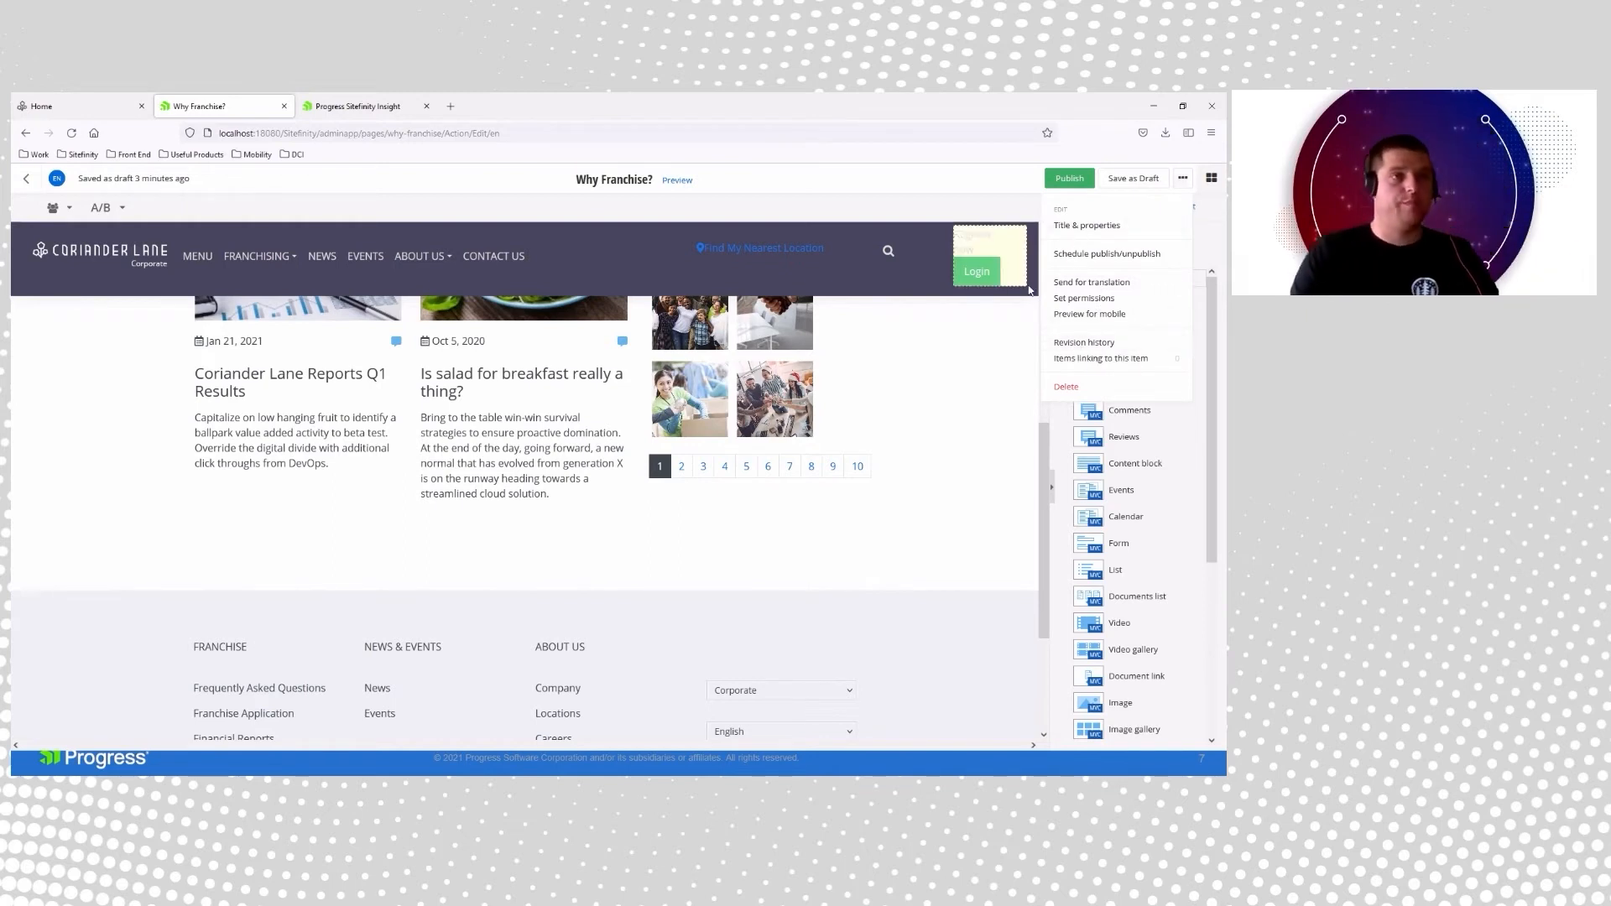
left_click(1078, 314)
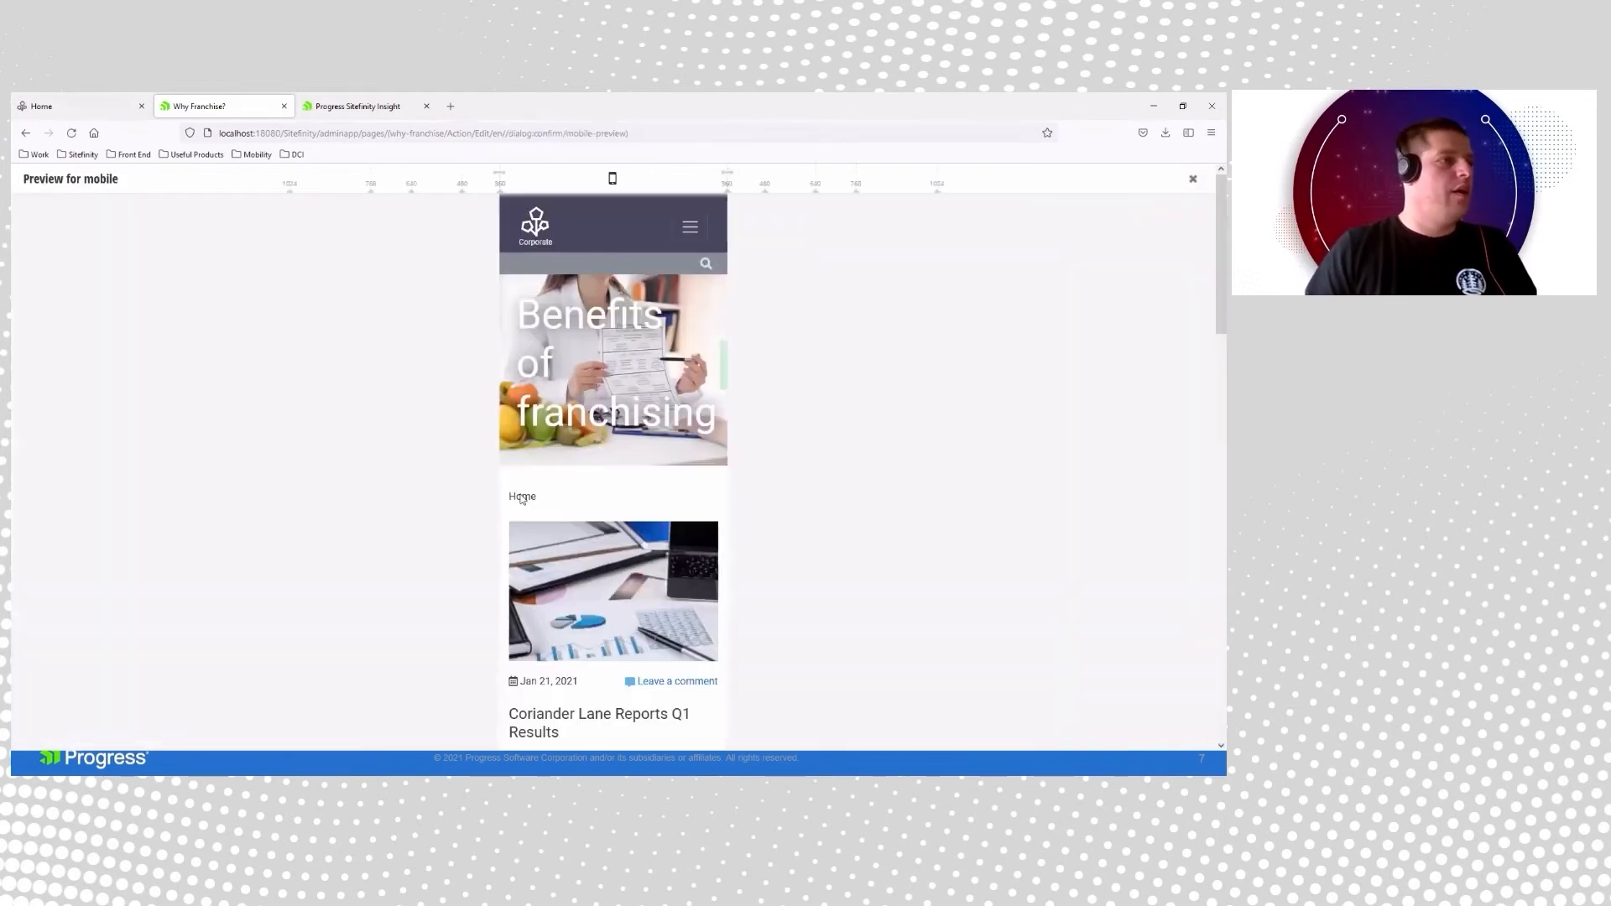
scroll(611, 430, "down", 10)
scroll(611, 430, "up", 10)
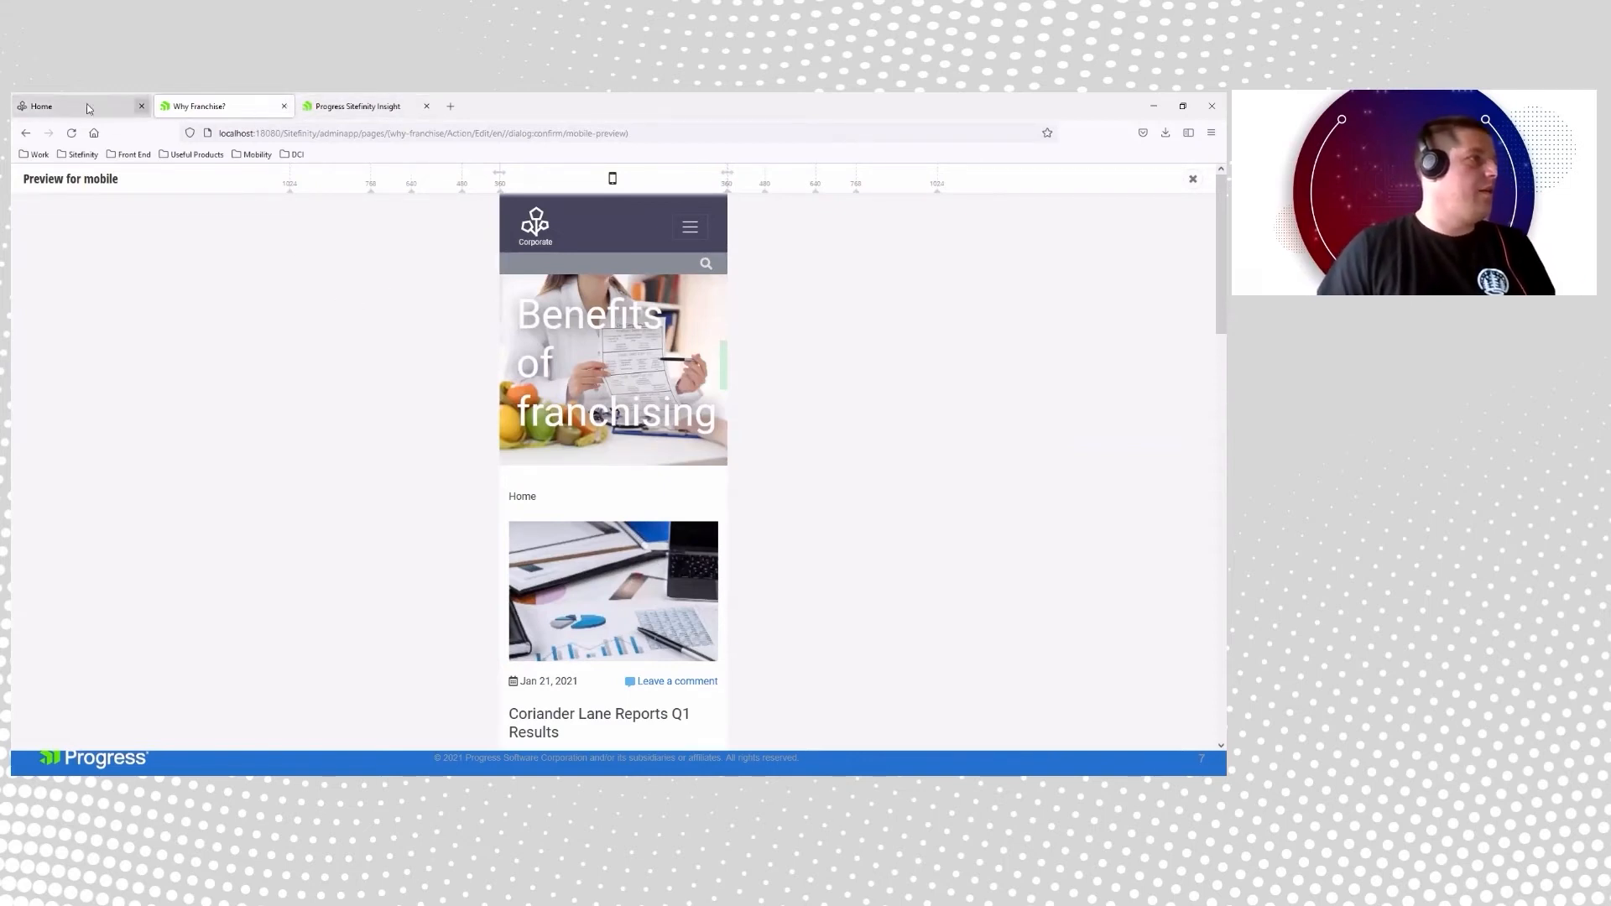
left_click(1192, 180)
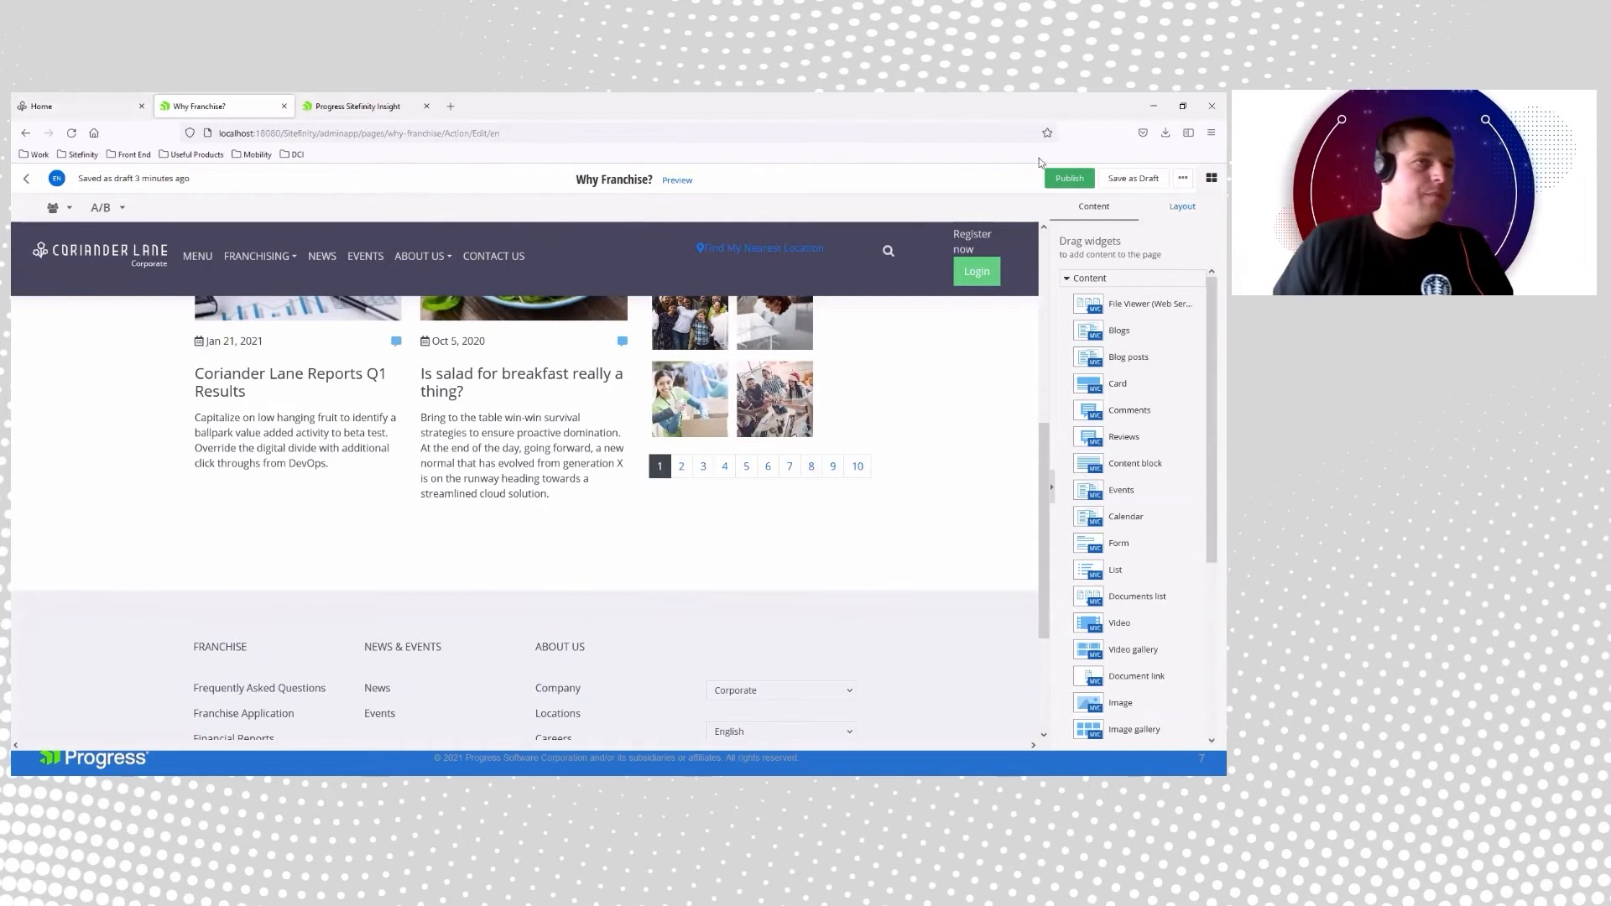
- View the page's schedule publish/unpublish settings without saving them, and publish the page immediately
left_click(1183, 178)
left_click(1104, 256)
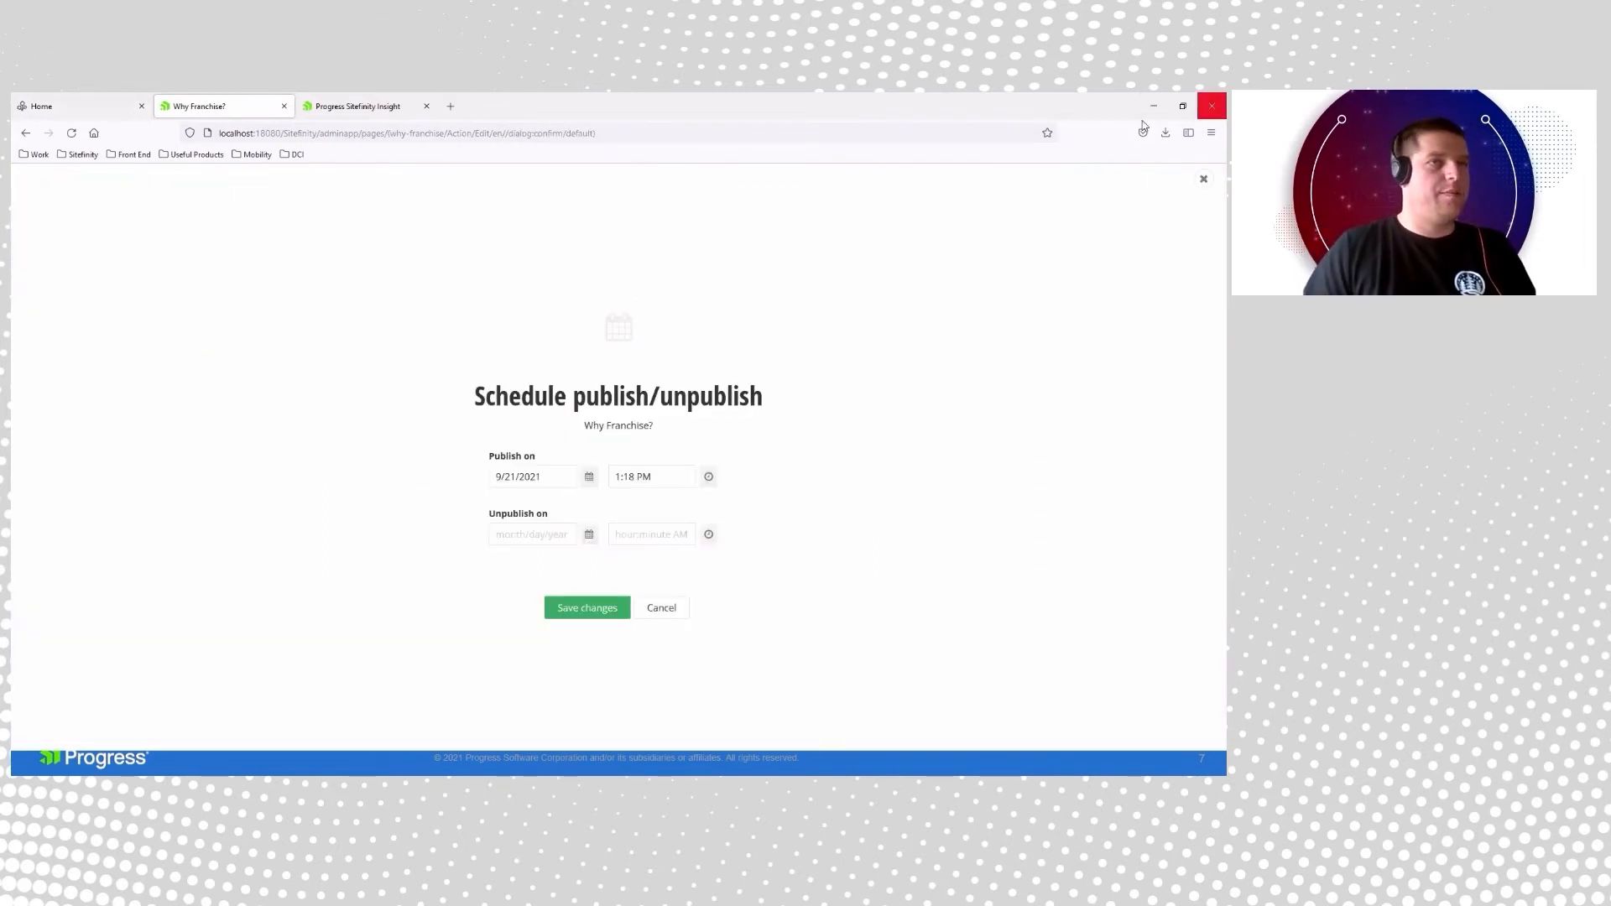
left_click(1202, 179)
left_click(1079, 181)
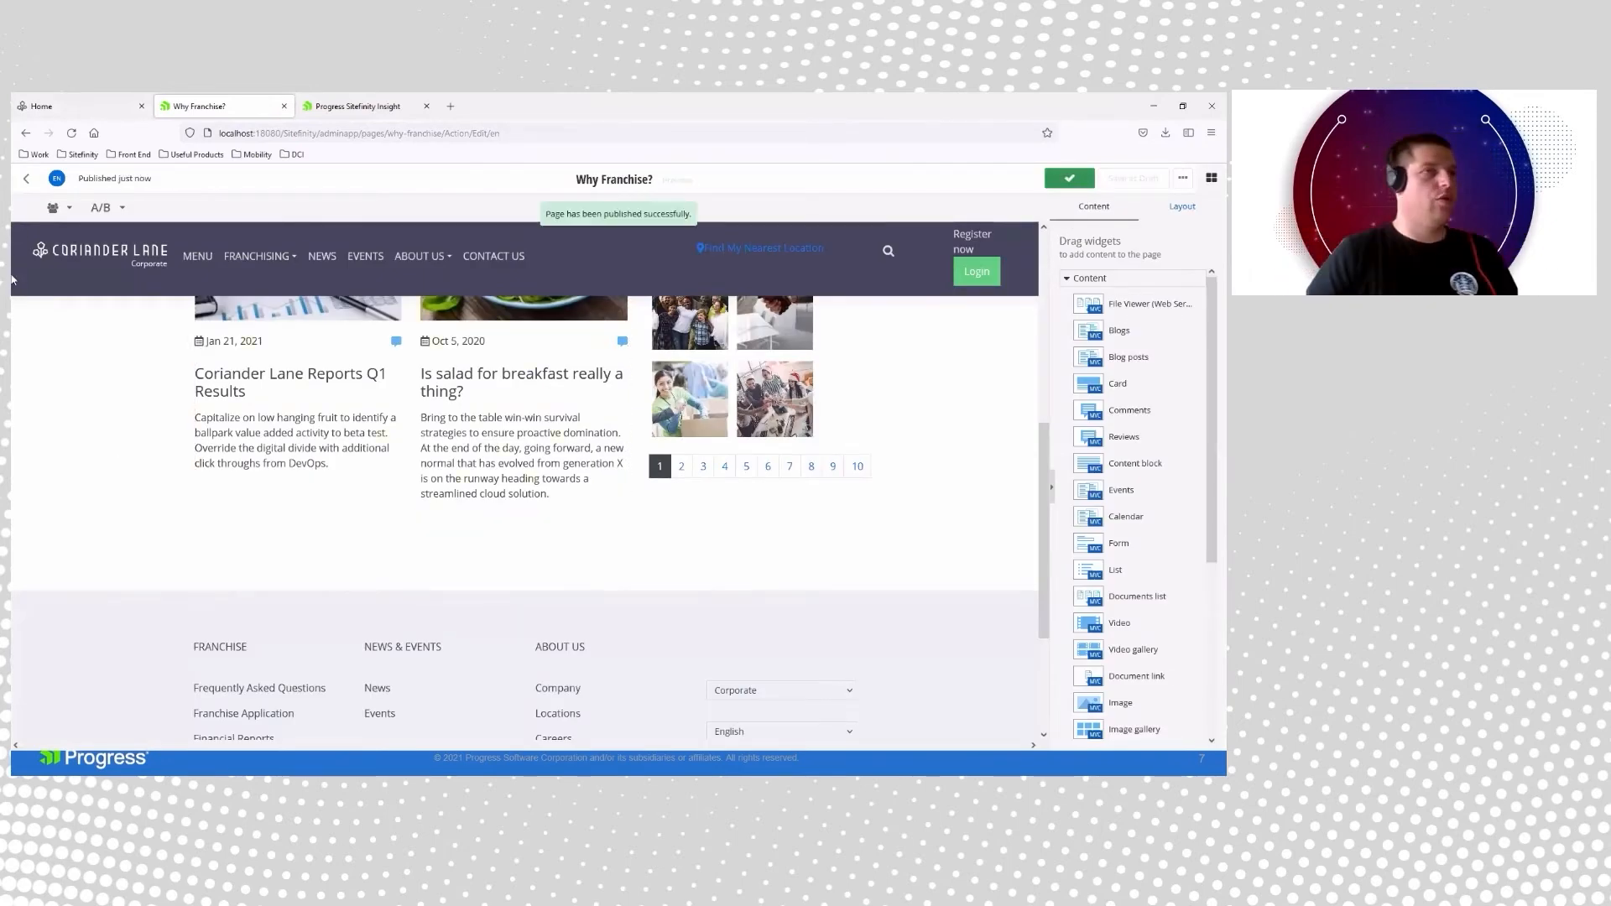
- Add a Portuguese translation of the page named "Portugal Franchise", copying content and widgets from English, and save it
left_click(57, 179)
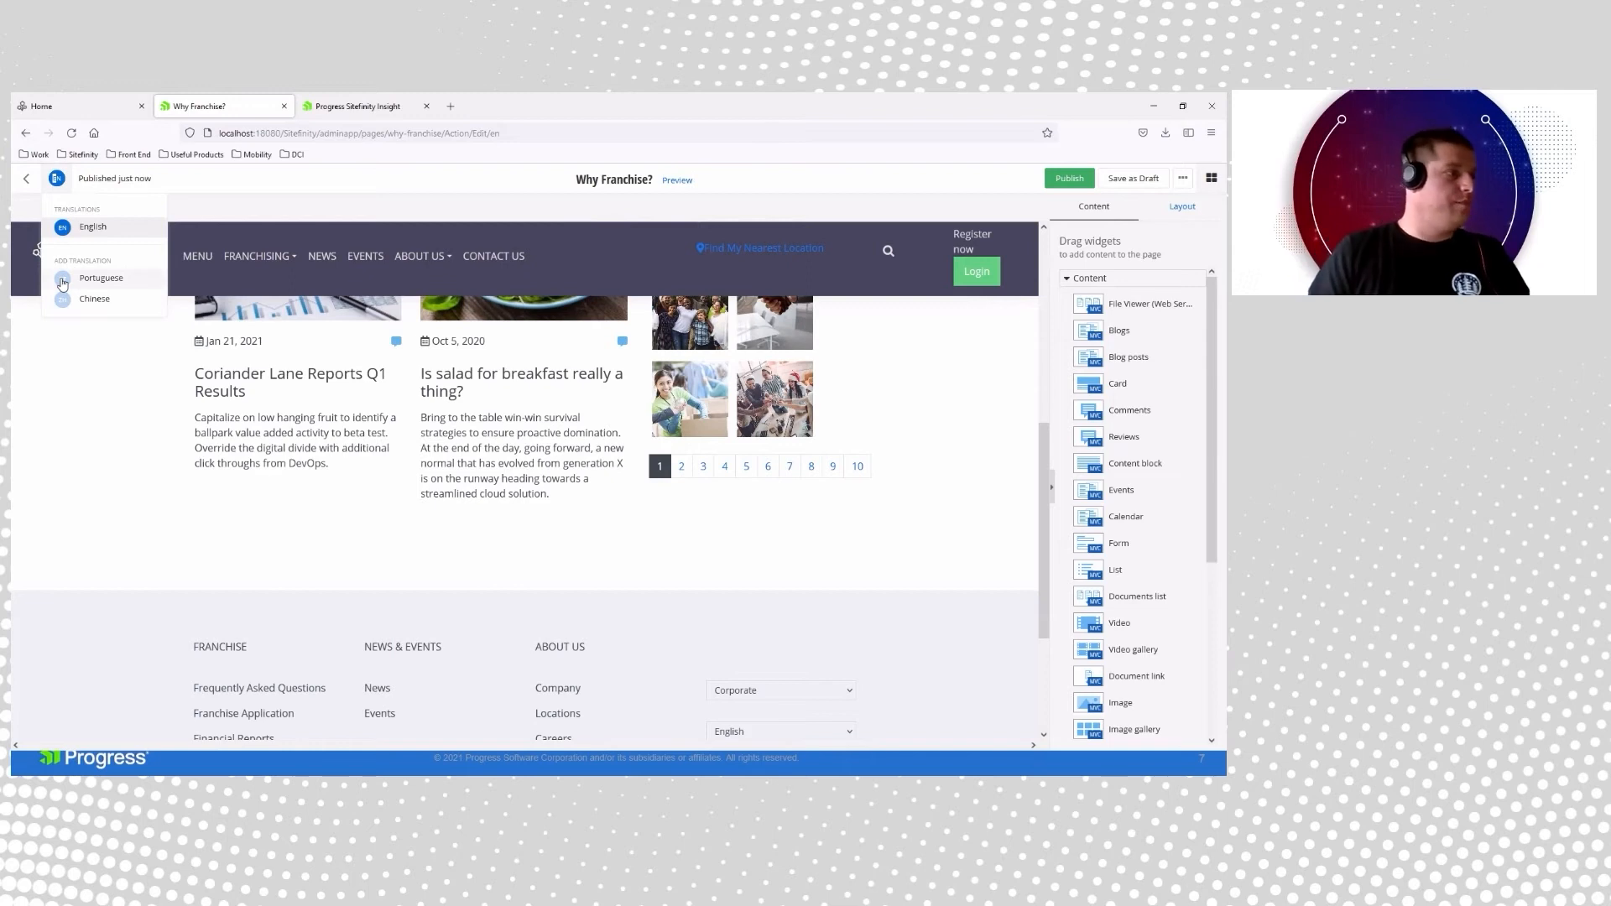
left_click(62, 283)
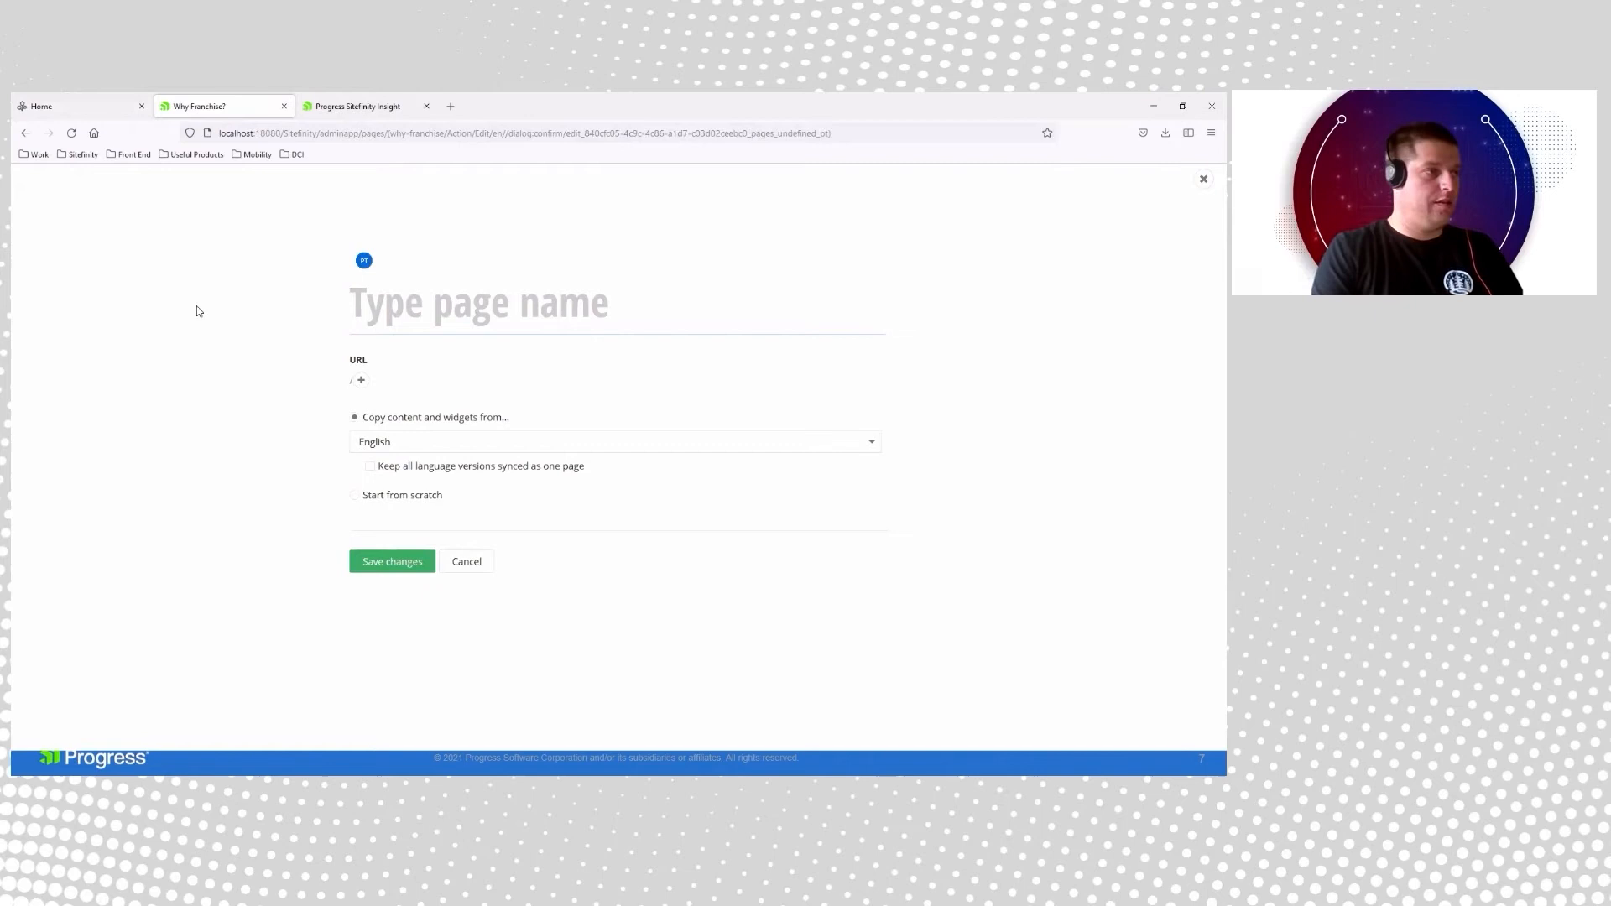
type("Portu")
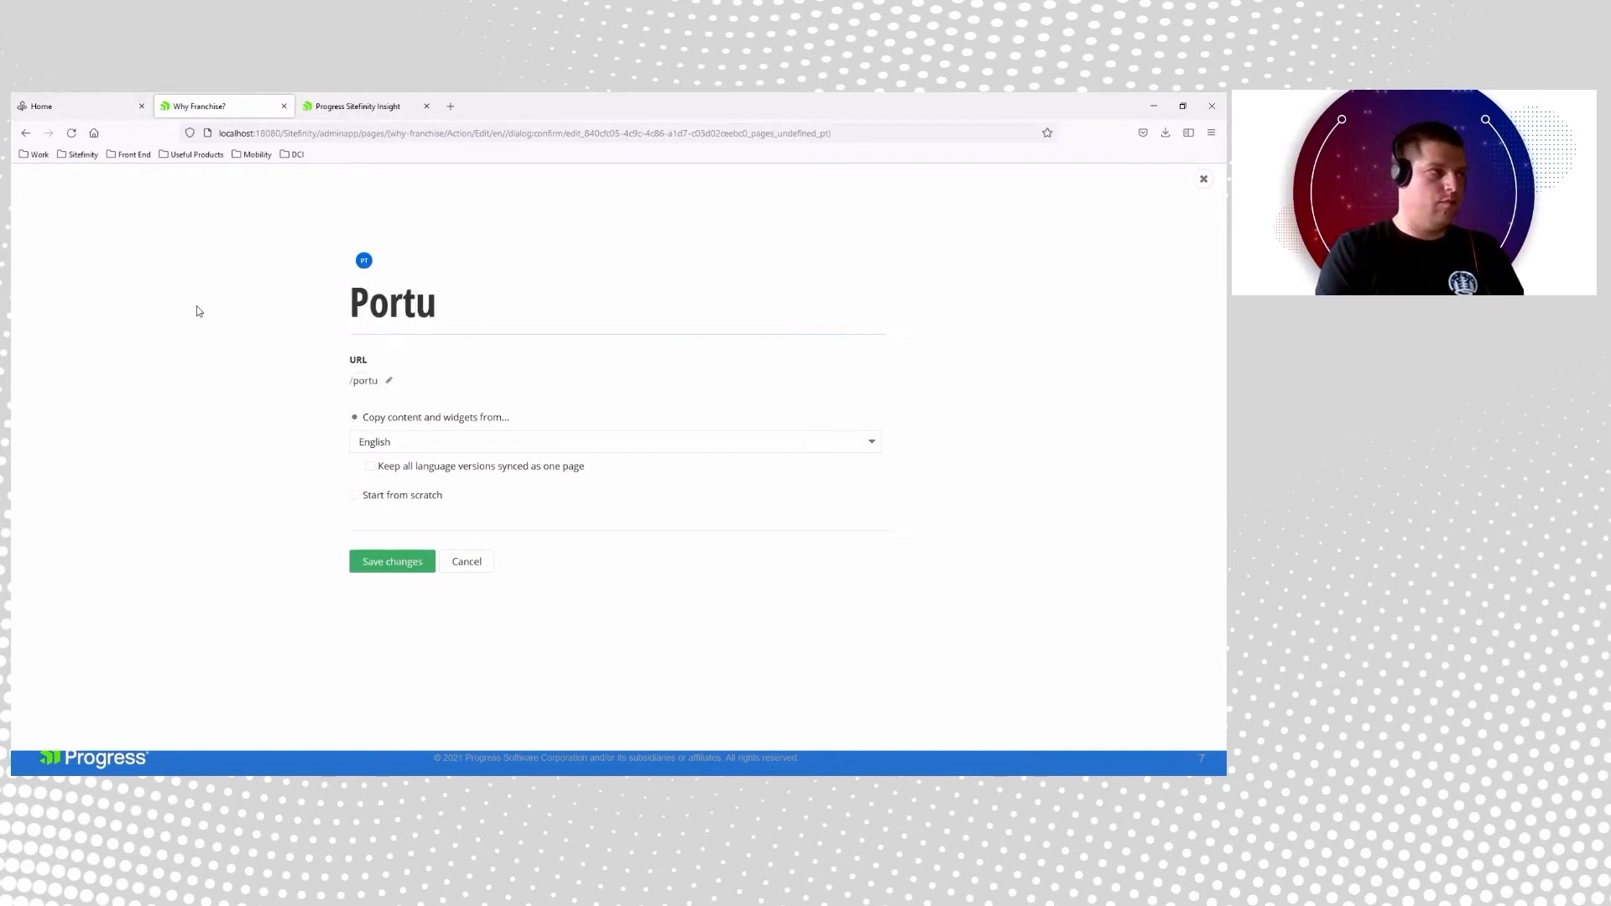
type("gal Franchise")
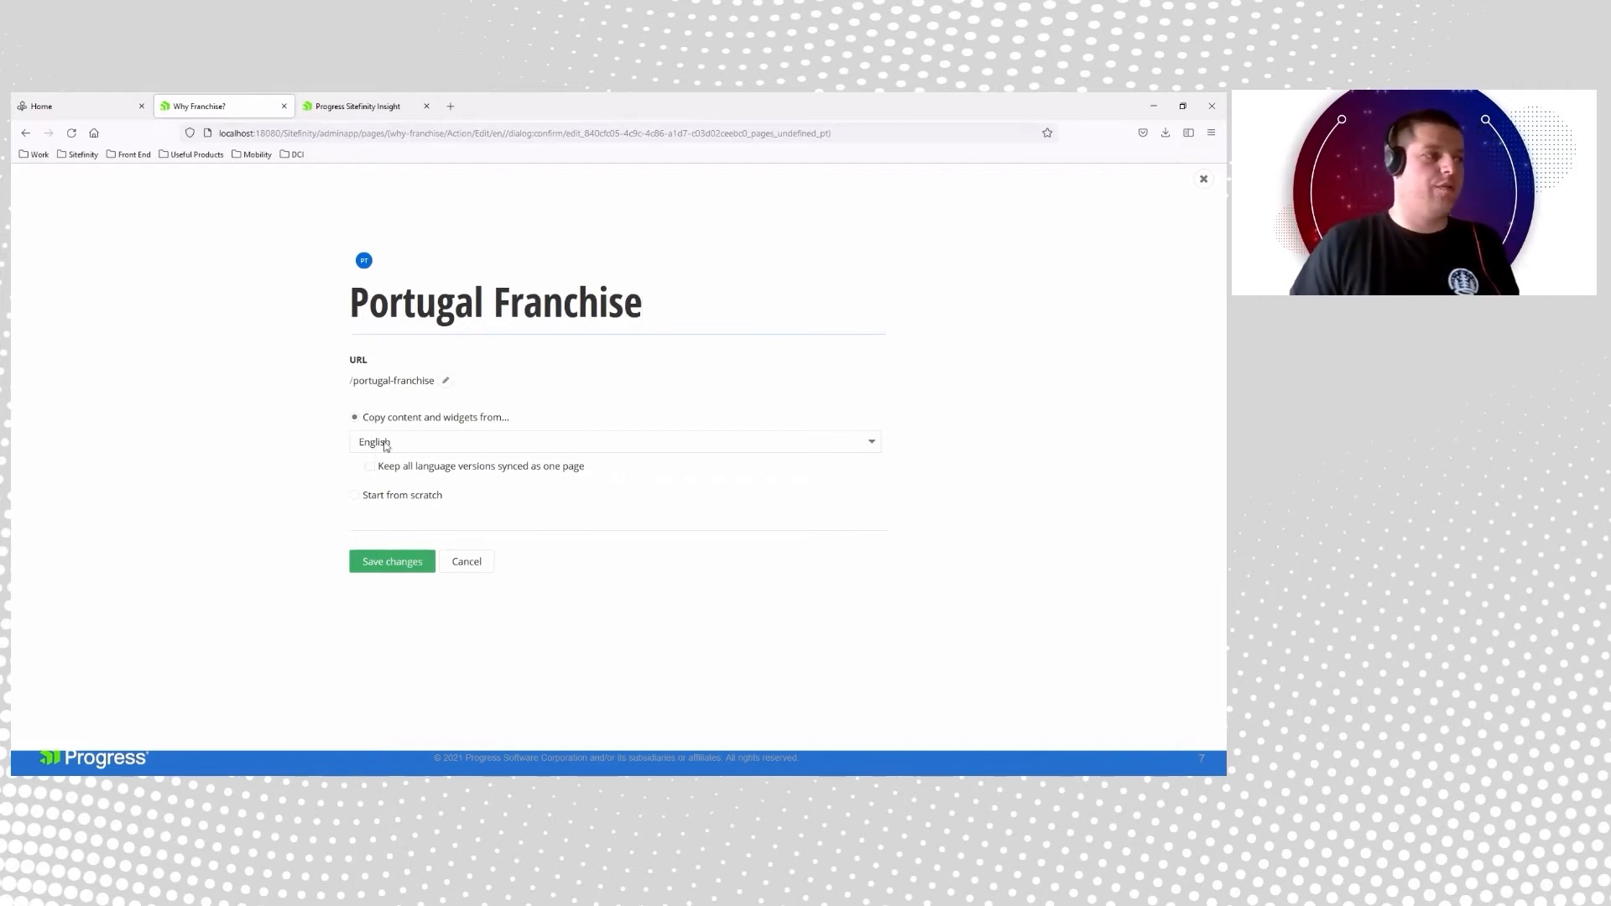
left_click(390, 561)
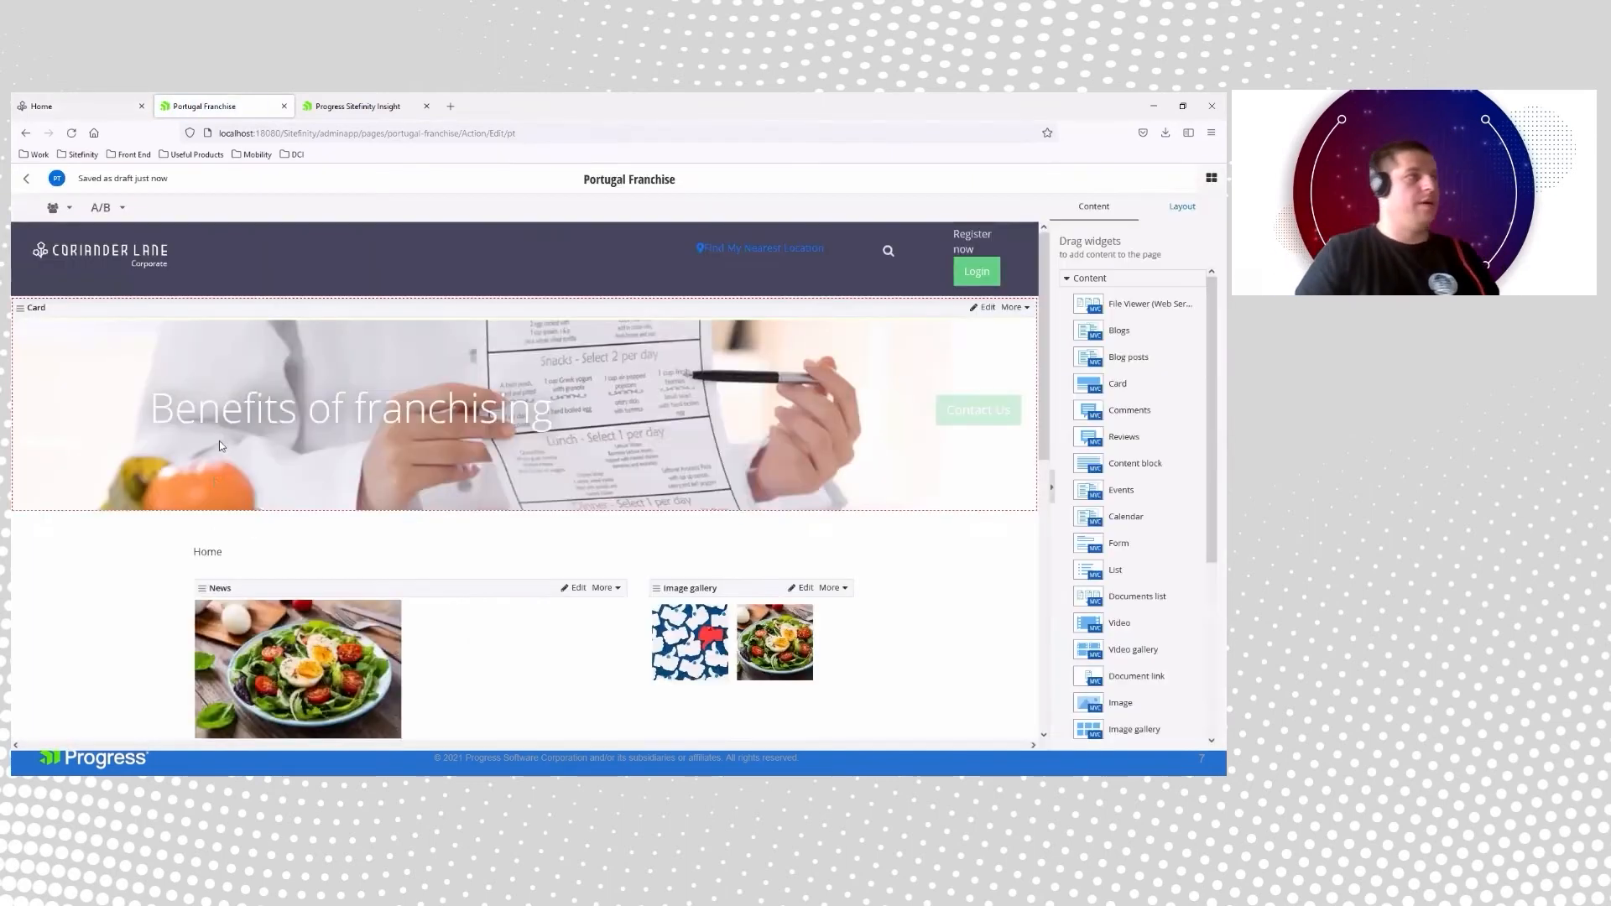
scroll(215, 483, "down", 3)
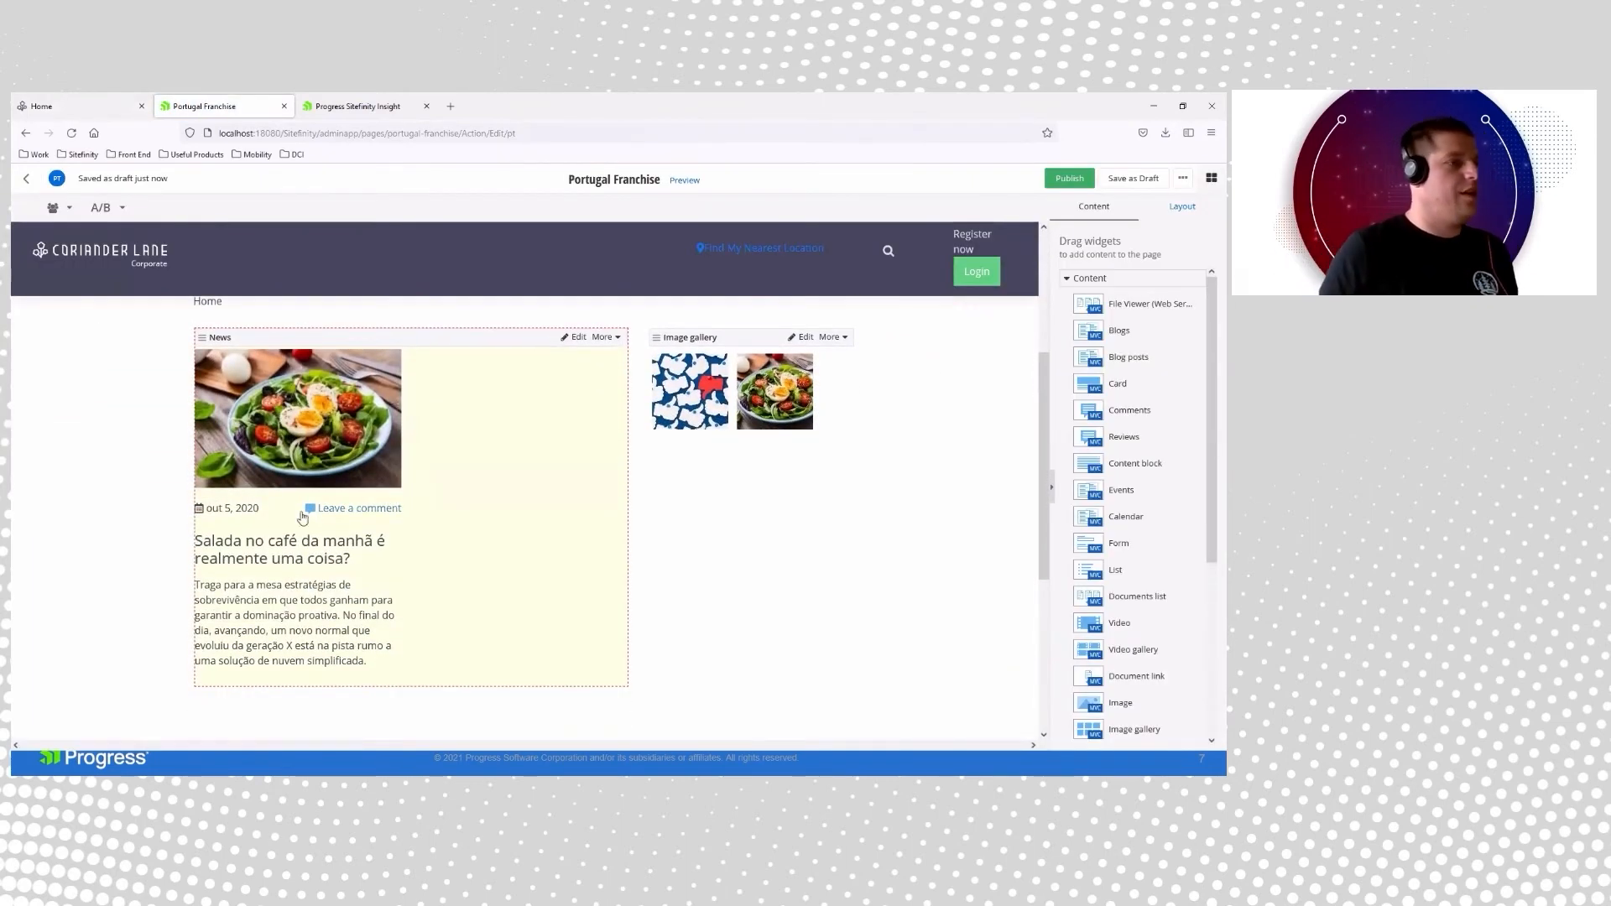
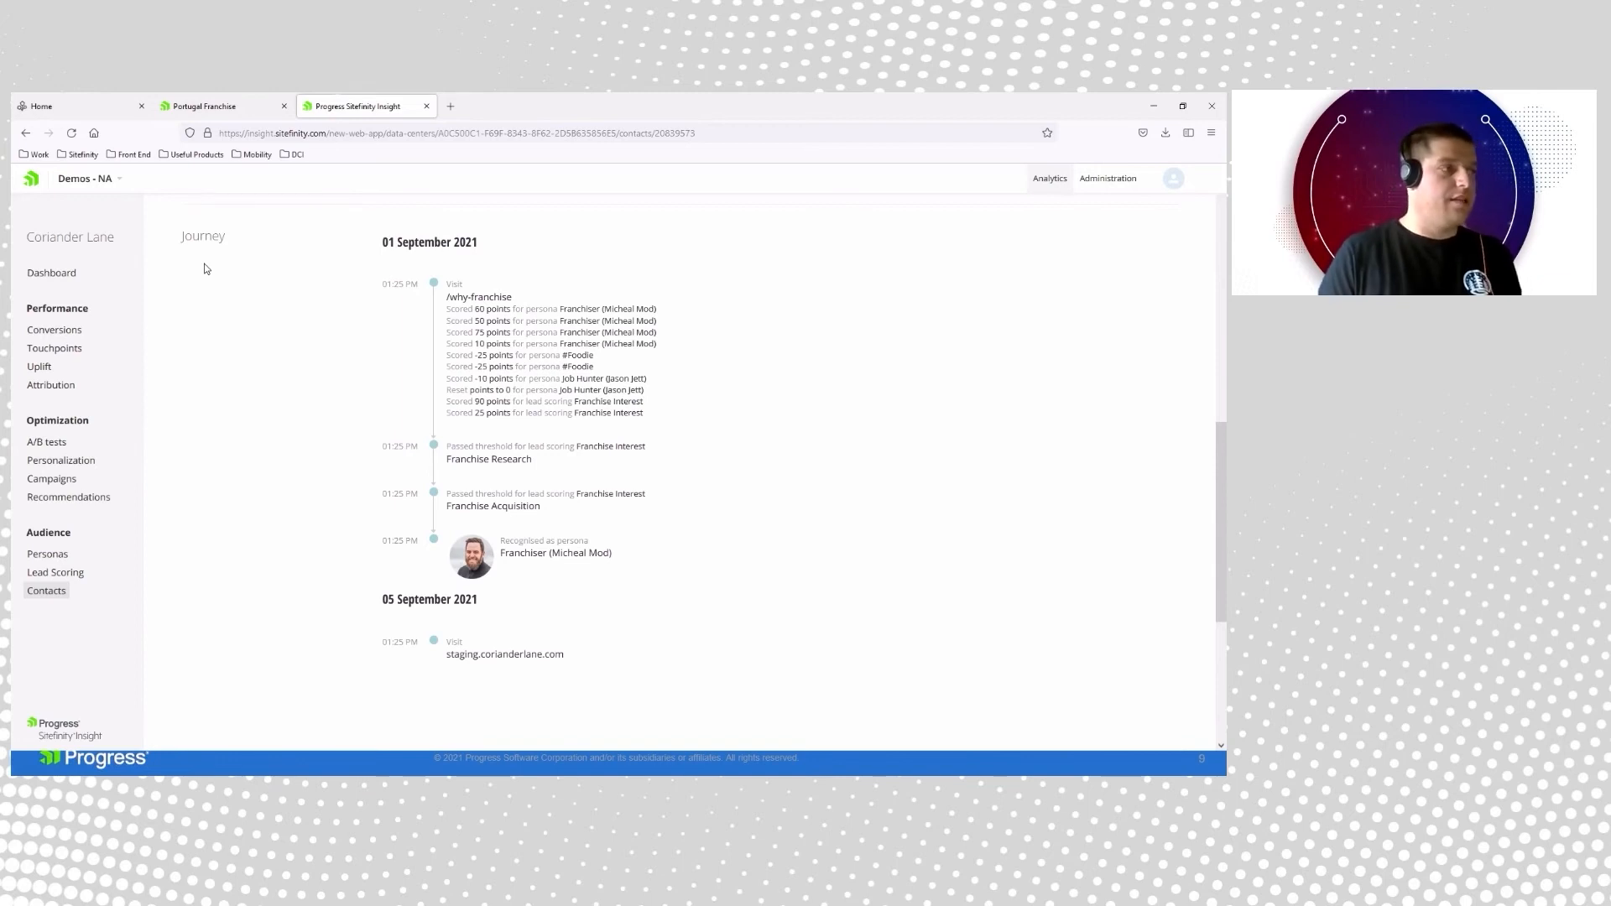
- Examine the contact's interactions, lead scoring, persona similarity and journey in Sitefinity Insight
scroll(302, 335, "up", 4)
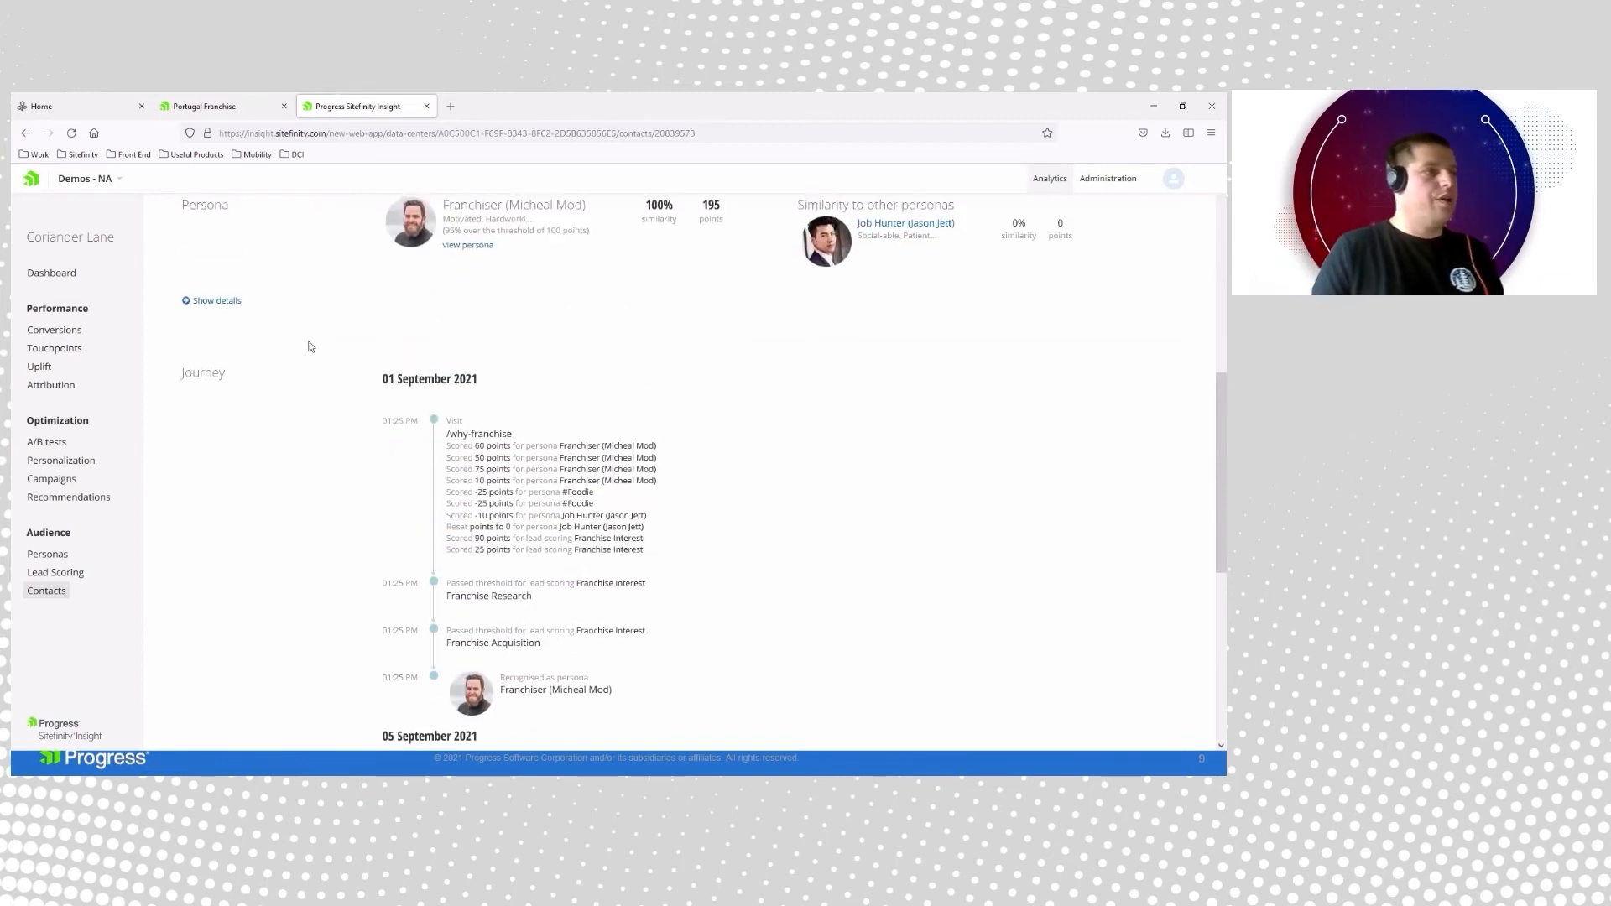
scroll(310, 362, "up", 4)
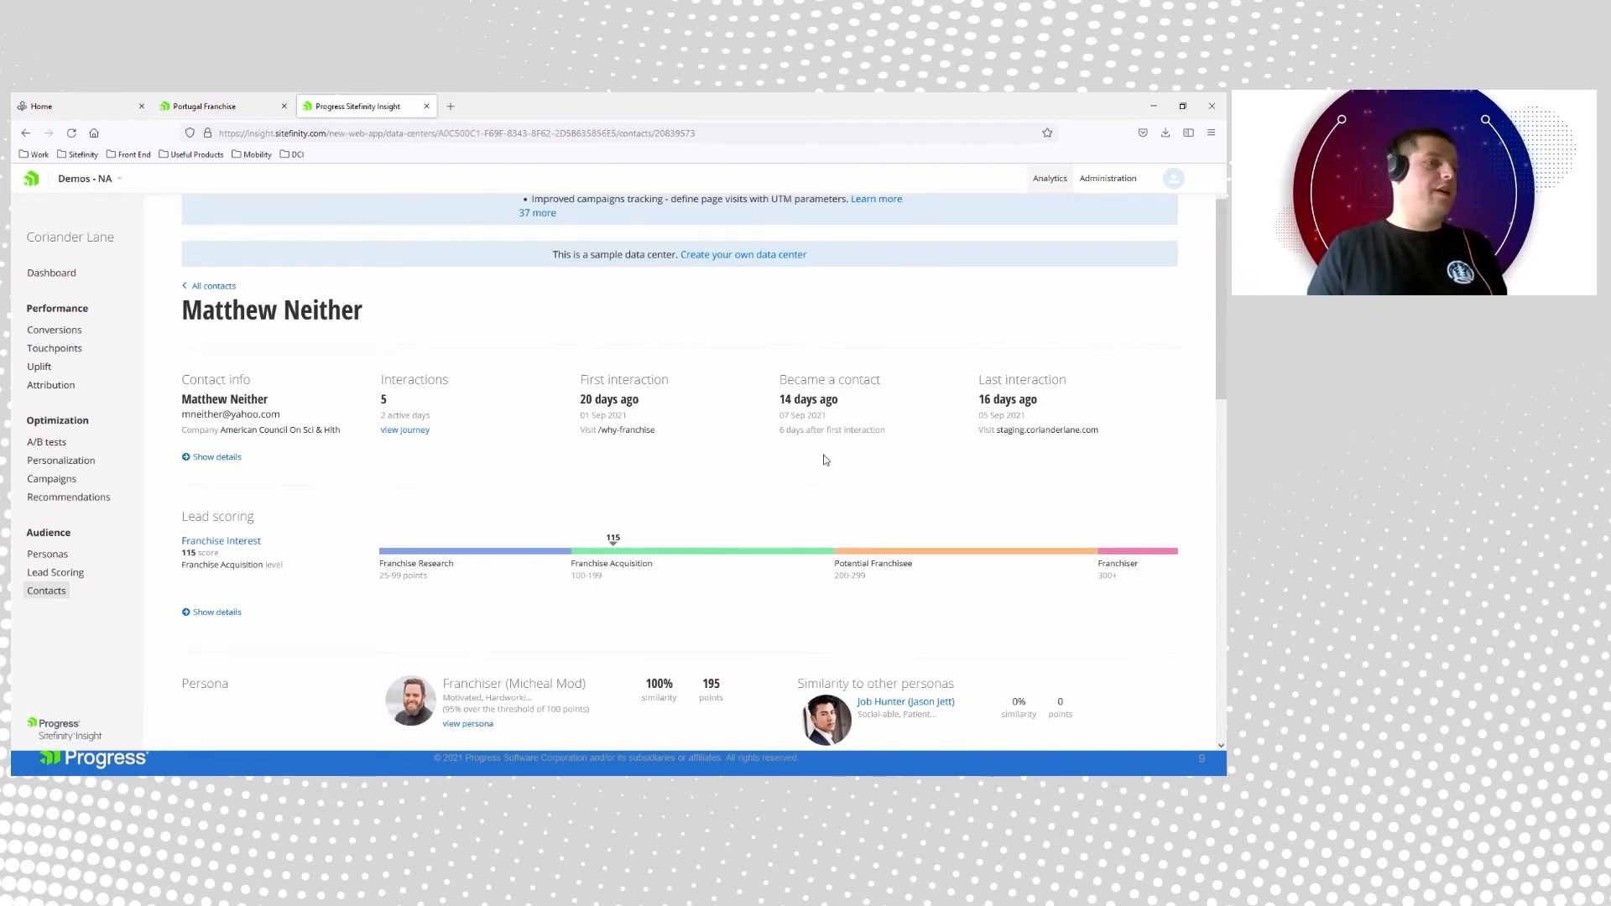
scroll(844, 490, "down", 1)
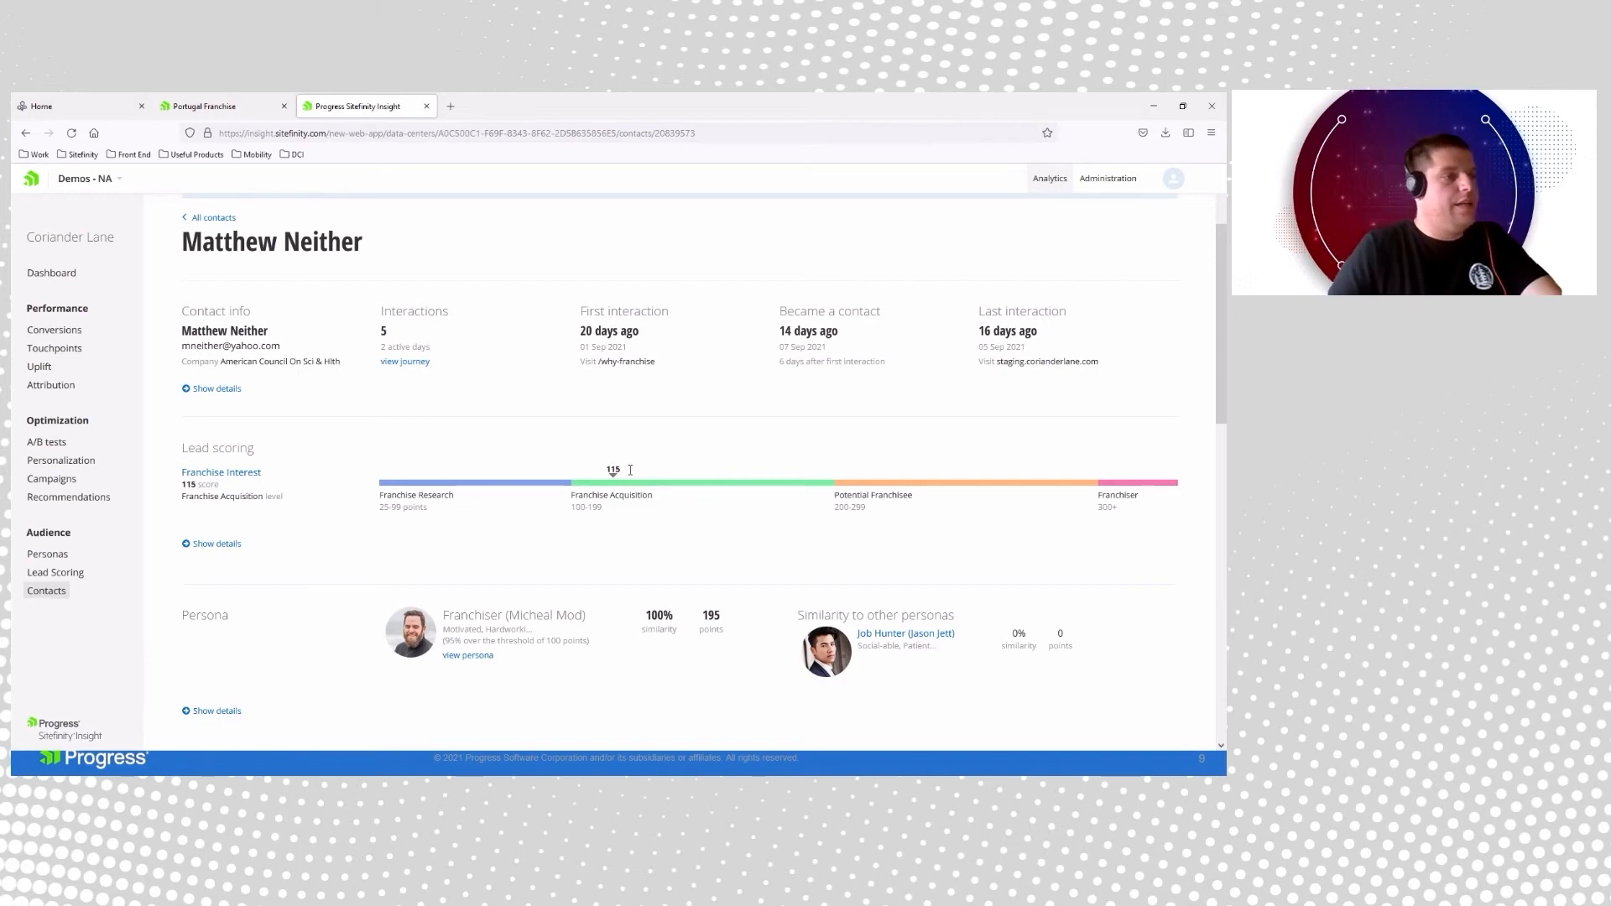
scroll(605, 495, "down", 3)
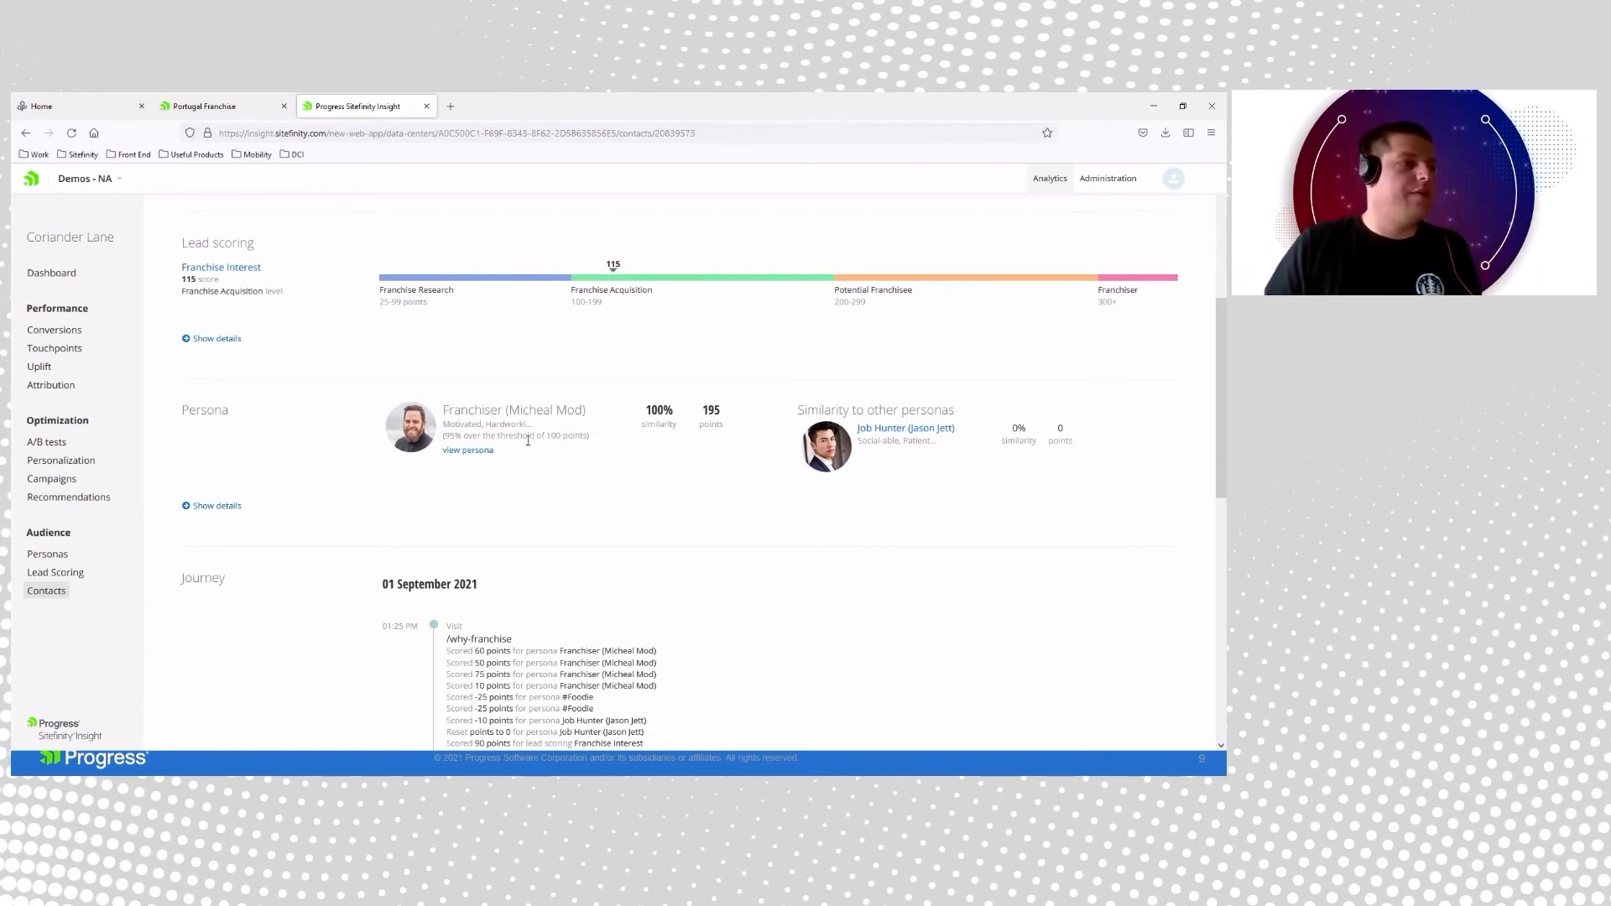
scroll(450, 615, "down", 5)
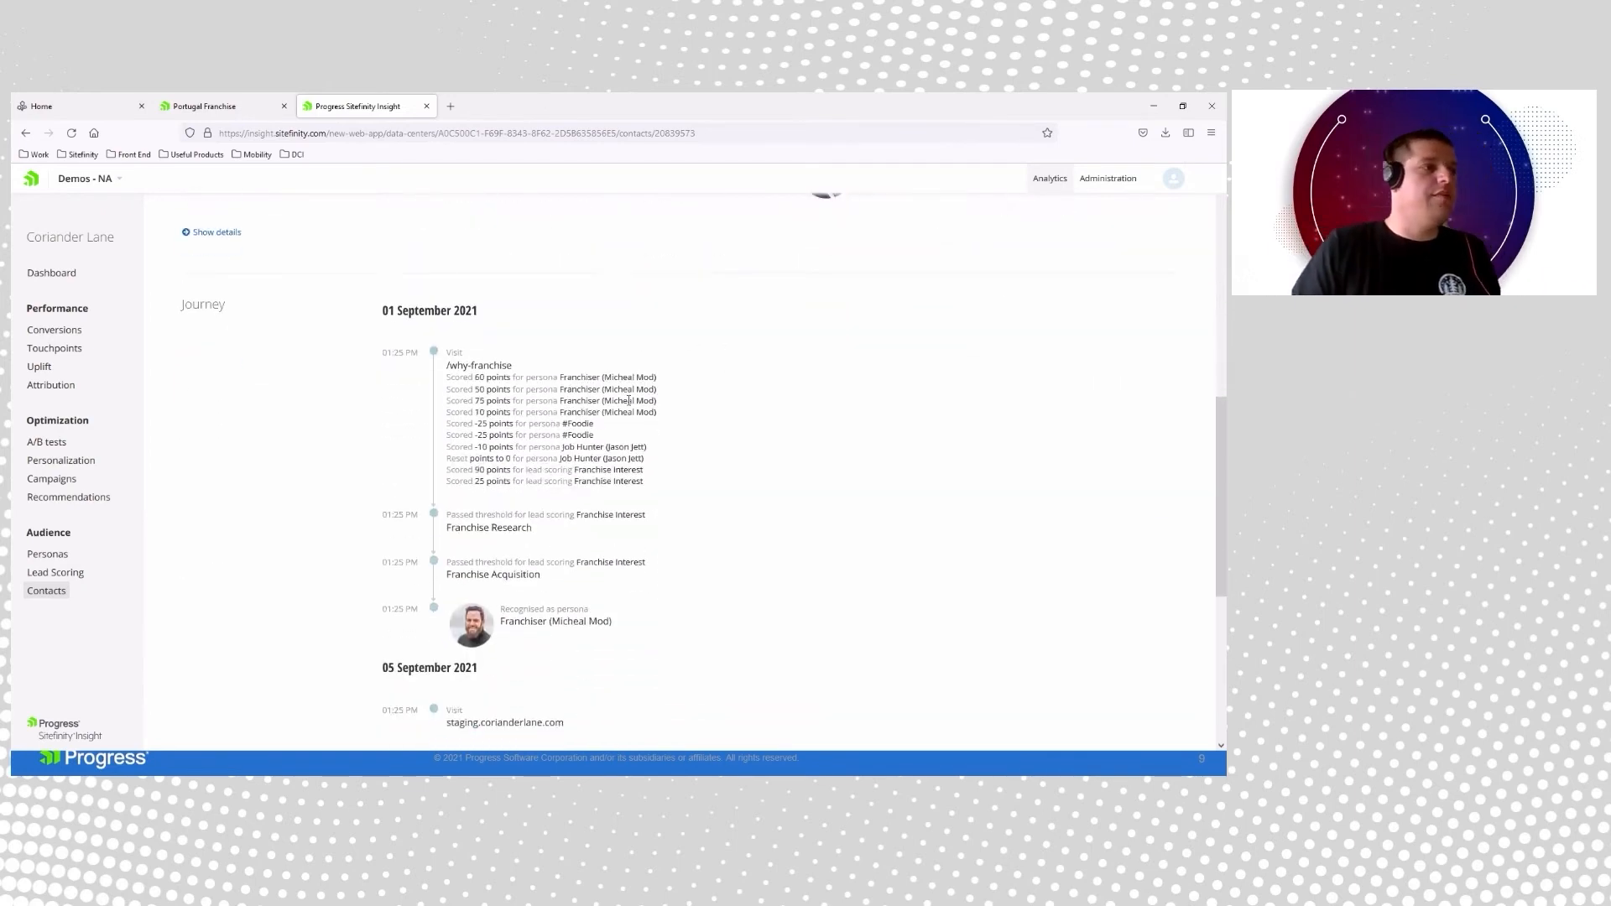
scroll(629, 401, "down", 1)
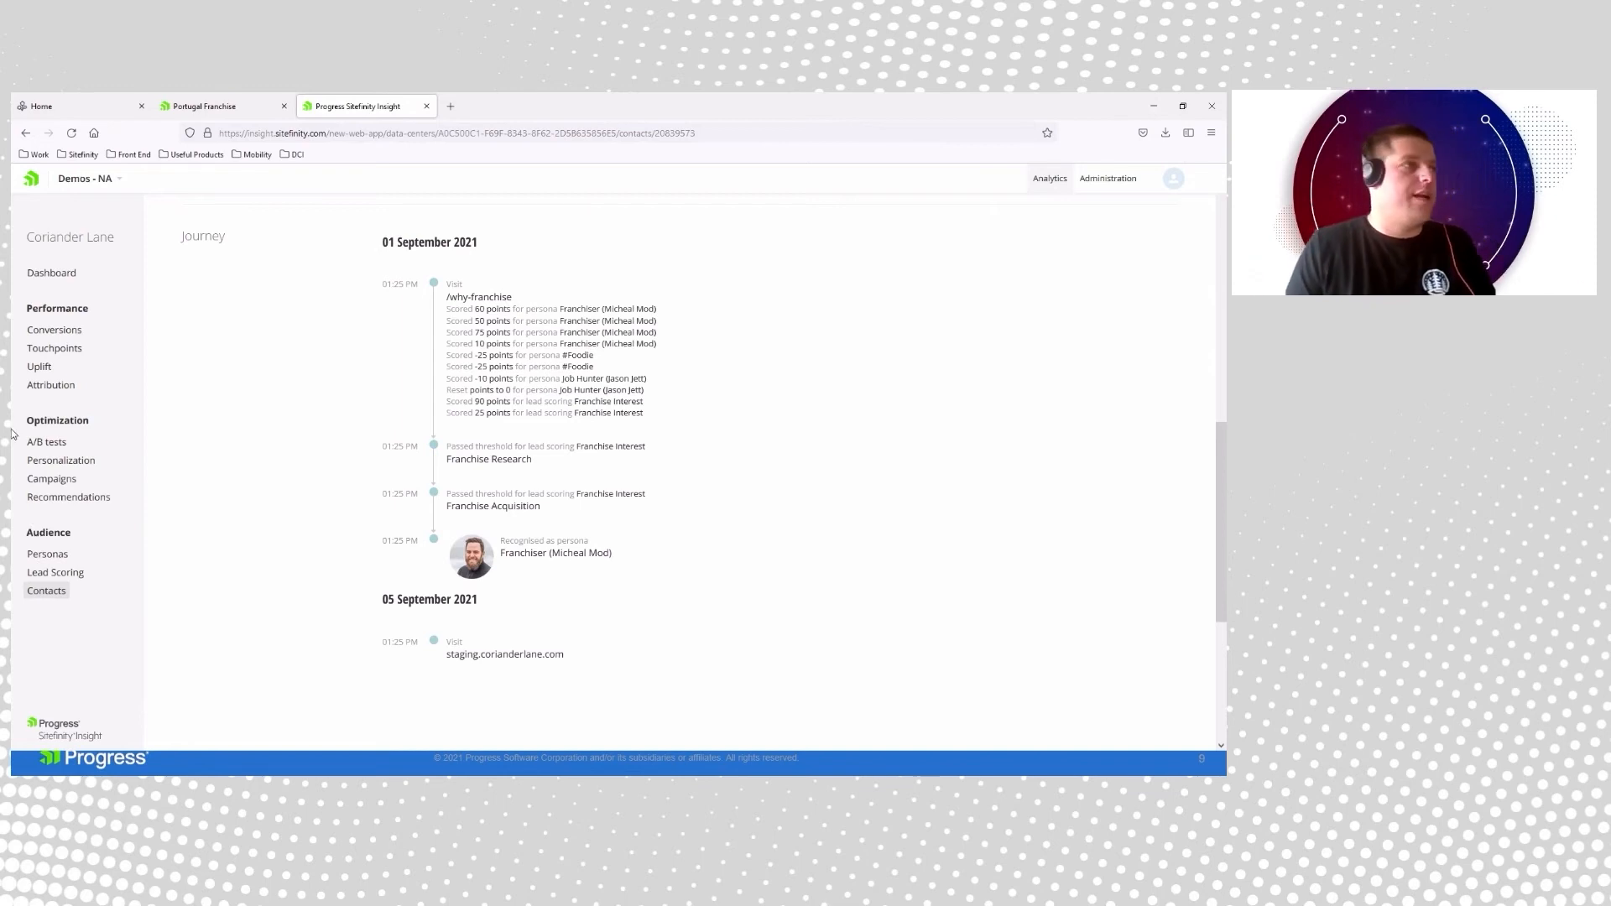
- Switch back to Sitefinity and start a new personalization user segment named "Franchisers from Portugal"
left_click(235, 107)
left_click(30, 180)
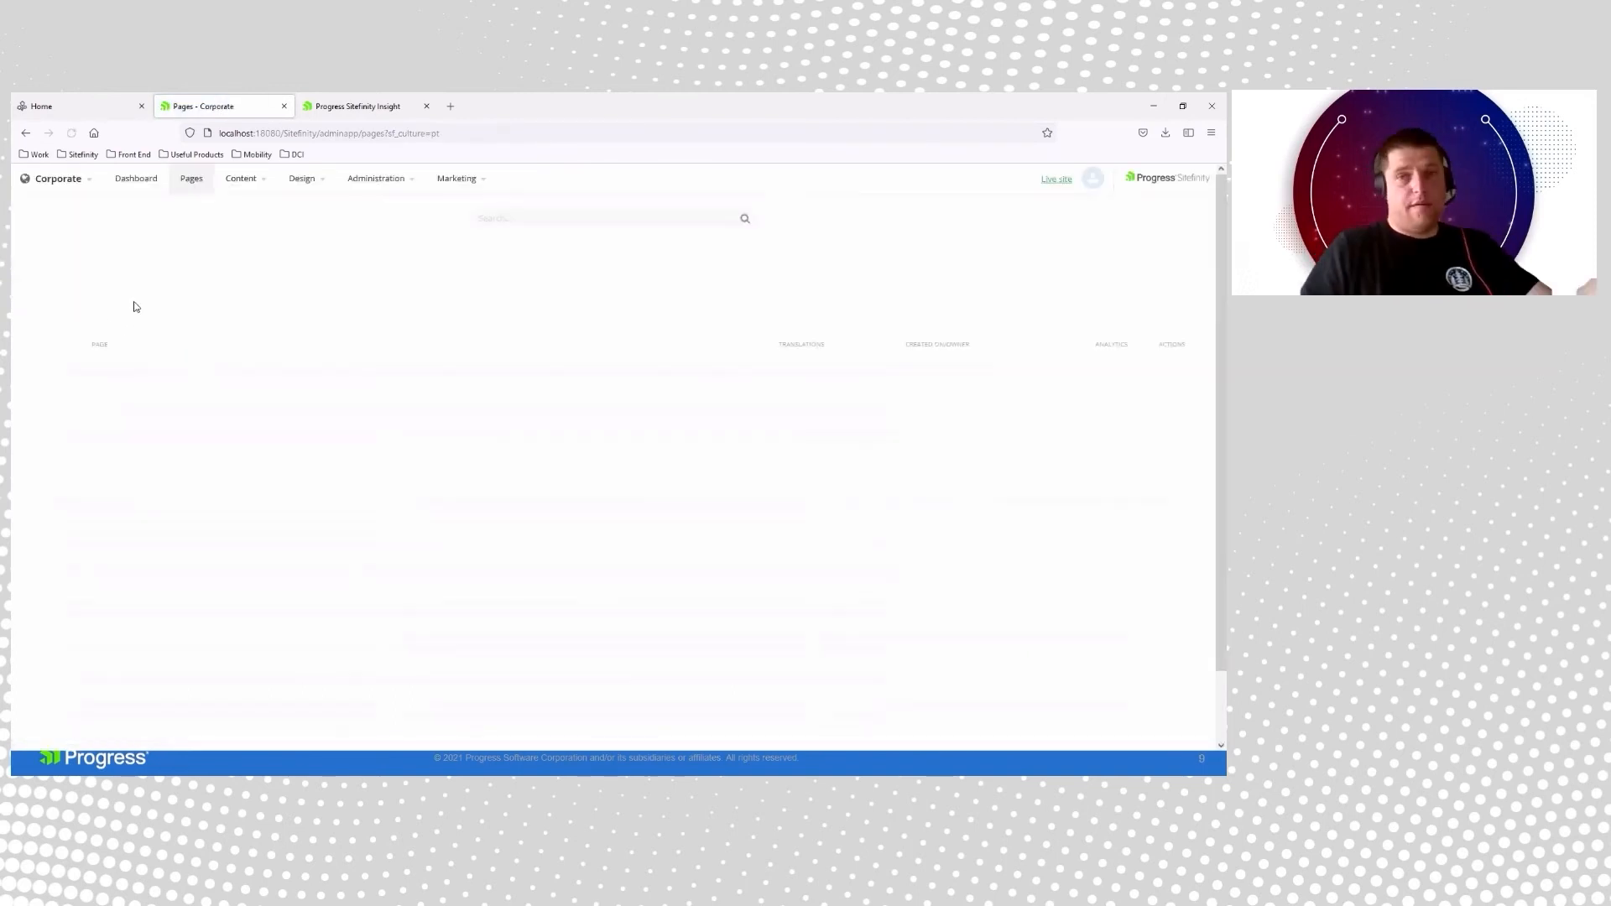
left_click(468, 179)
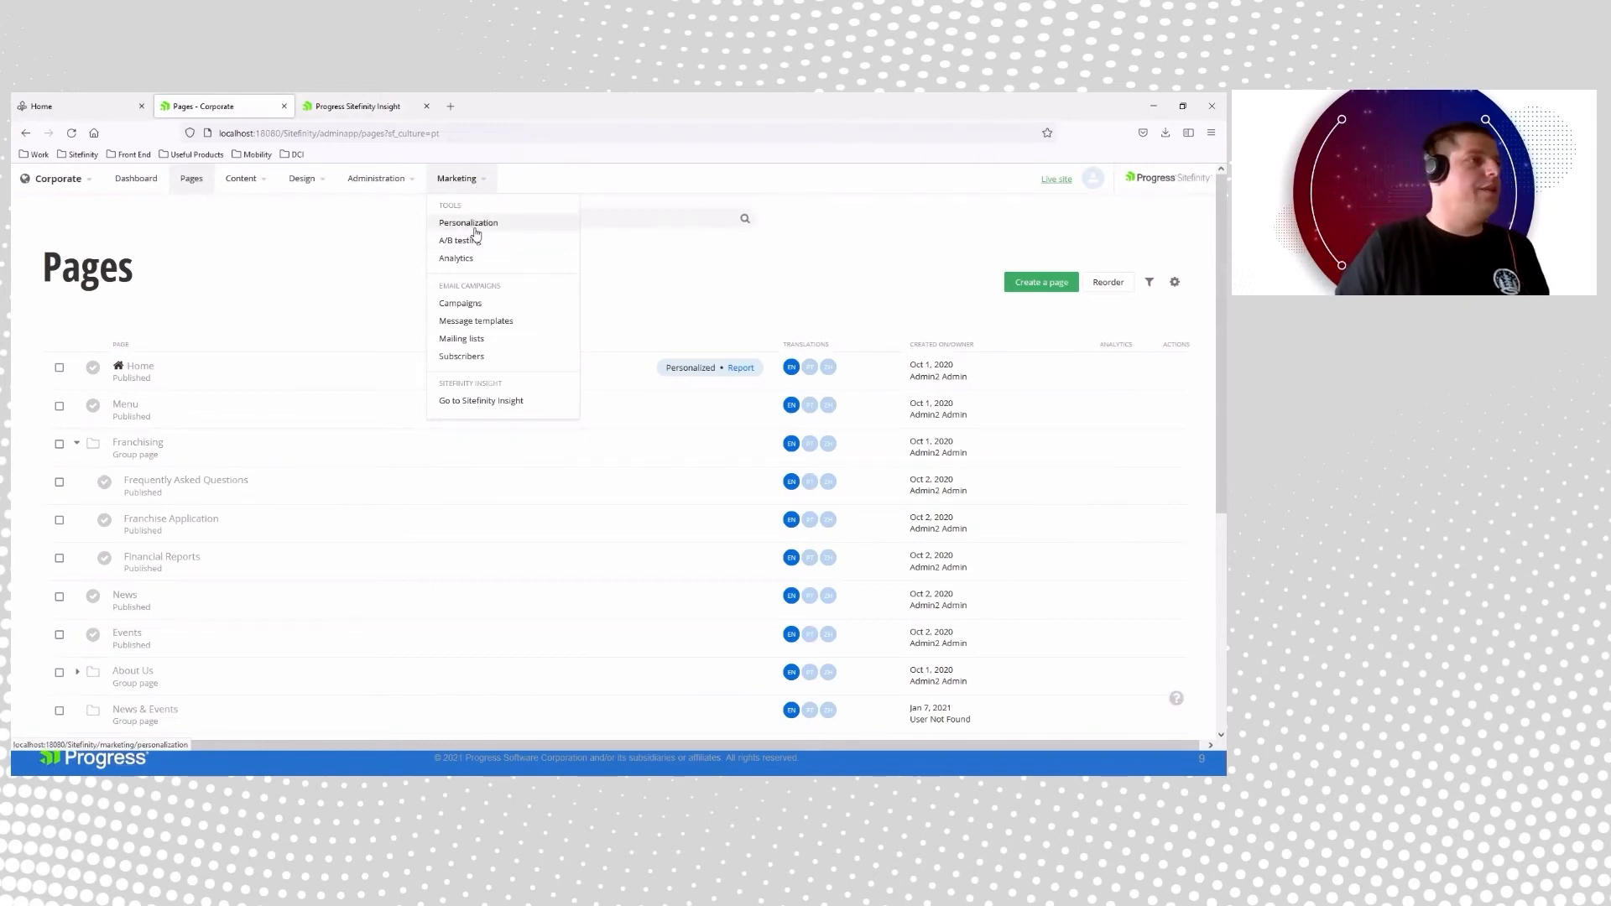
left_click(475, 232)
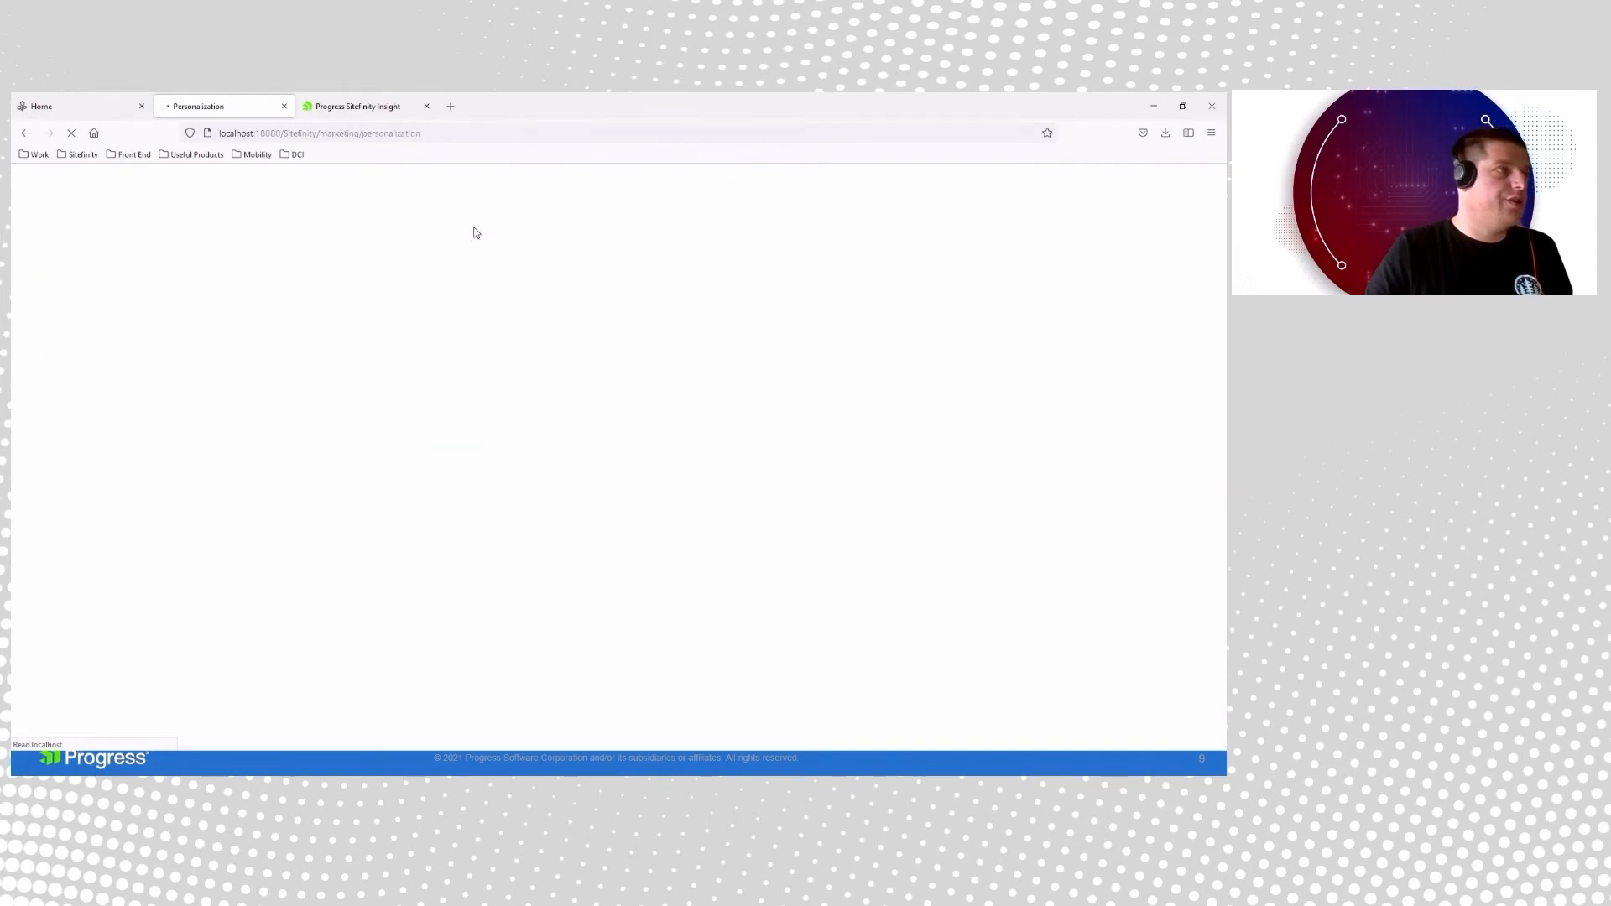
left_click(72, 276)
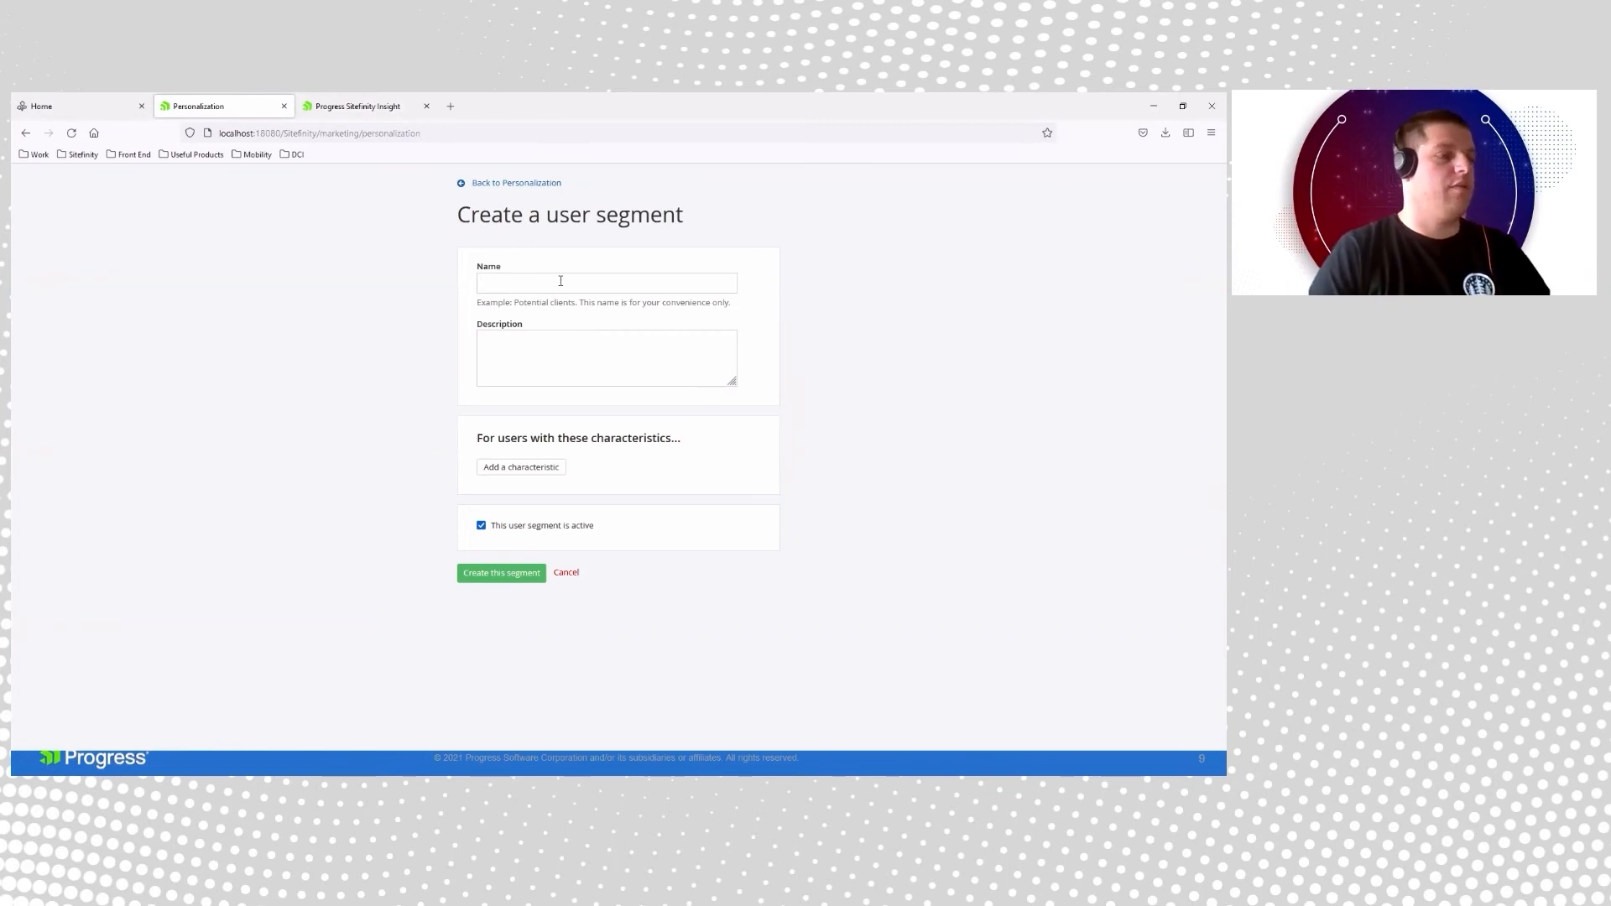
type("Franchisers from Portugal")
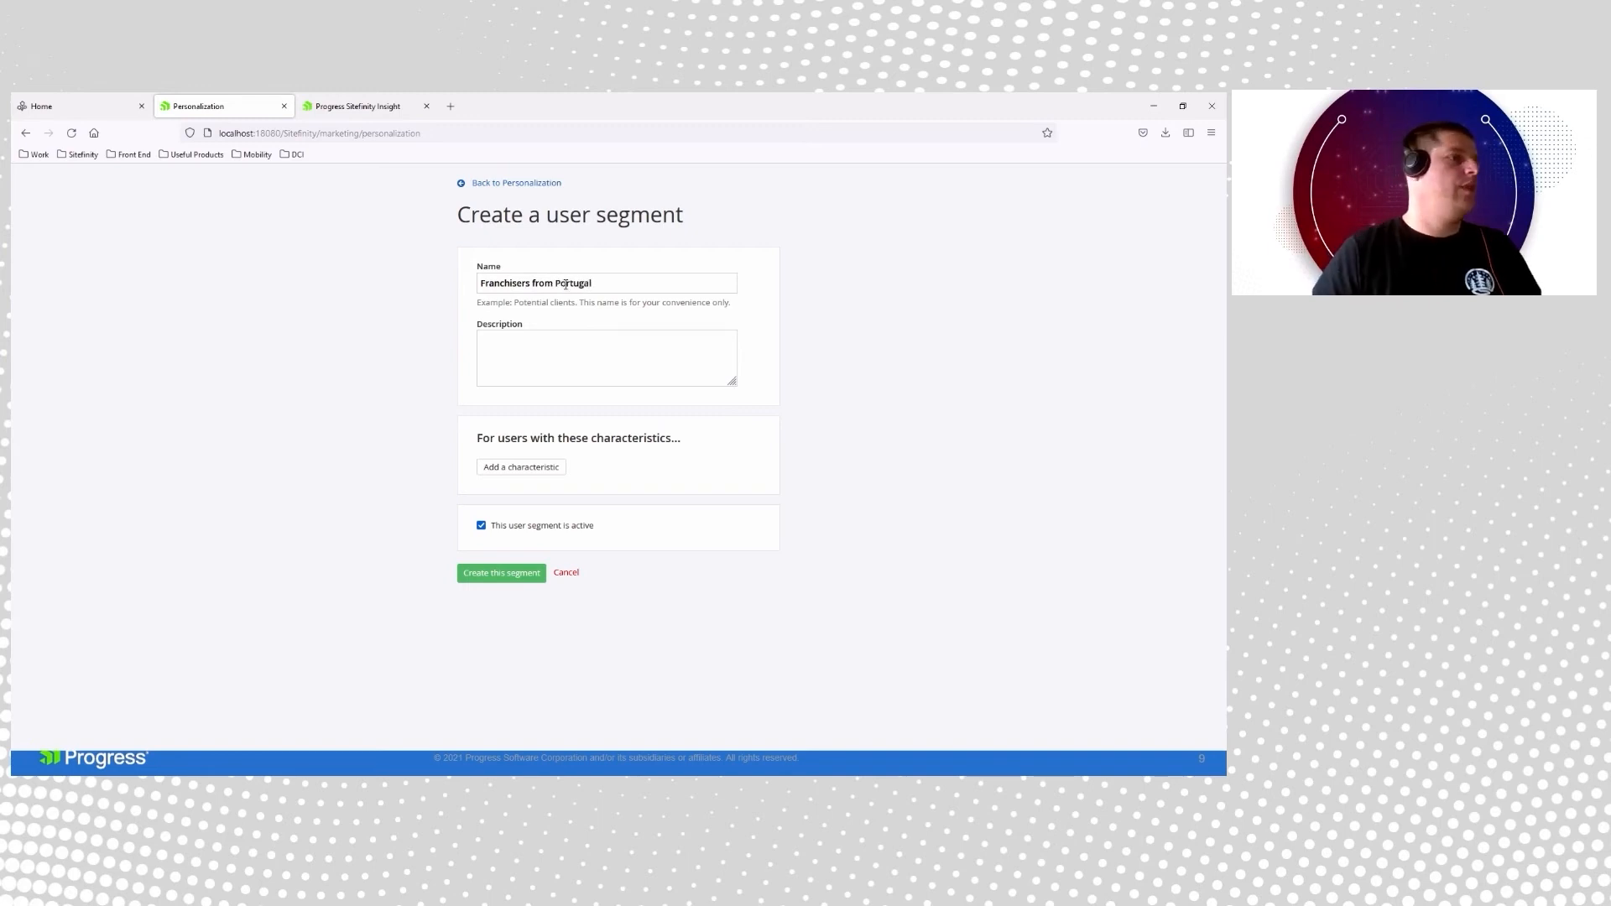
- Add a Location characteristic set to Portugal to the user segment
left_click(537, 467)
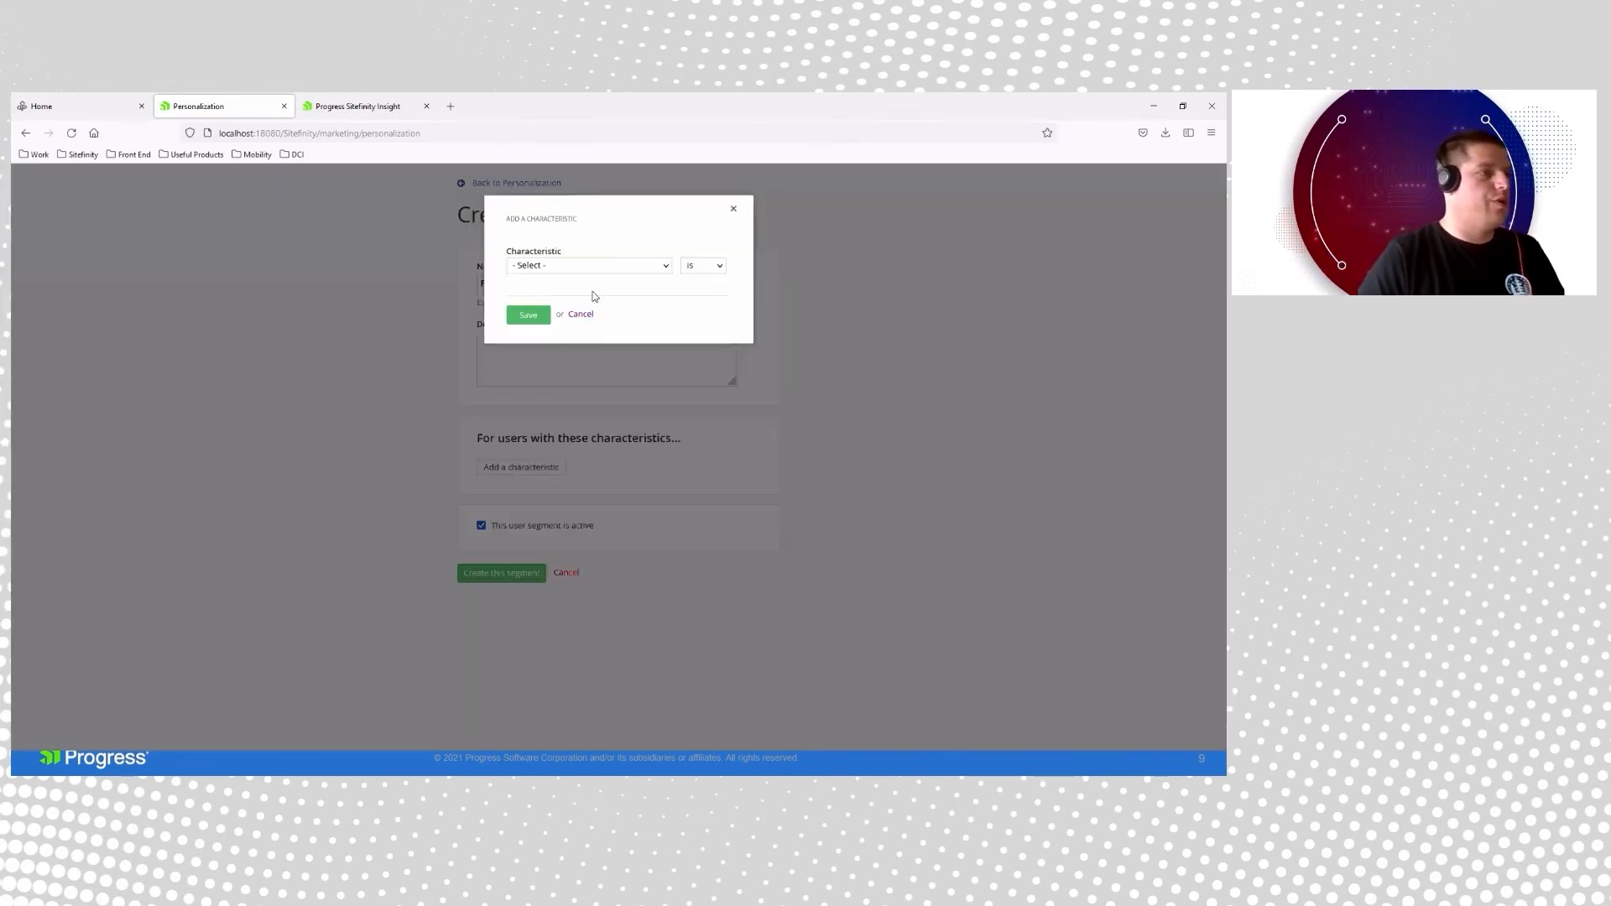
left_click(575, 266)
left_click(584, 328)
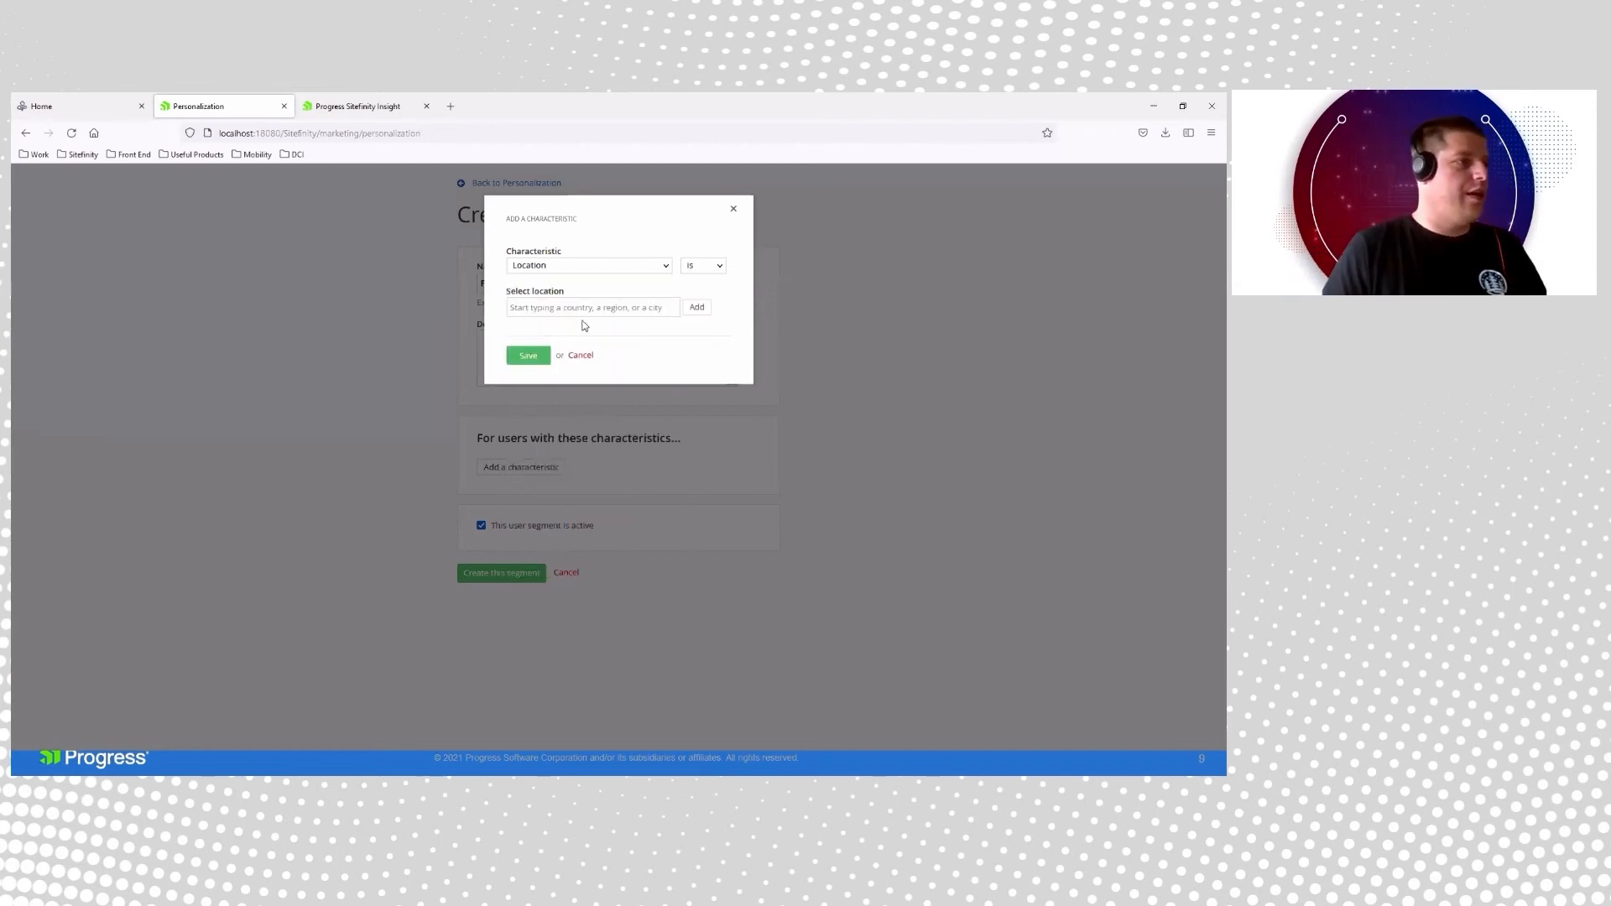
left_click(576, 310)
type("Por")
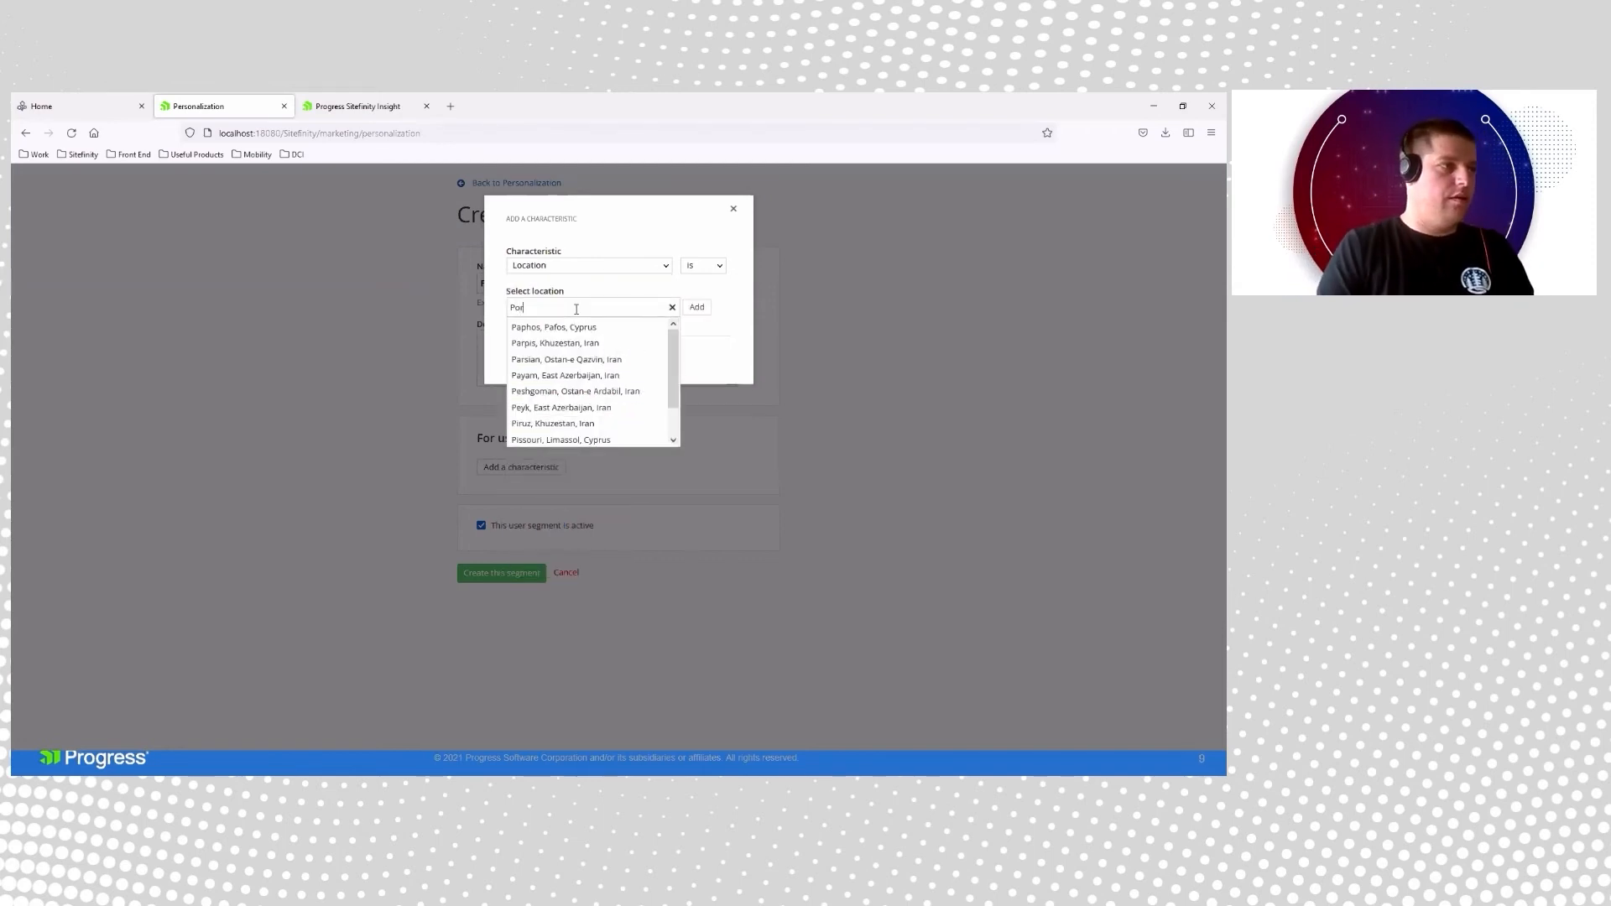
type("tu")
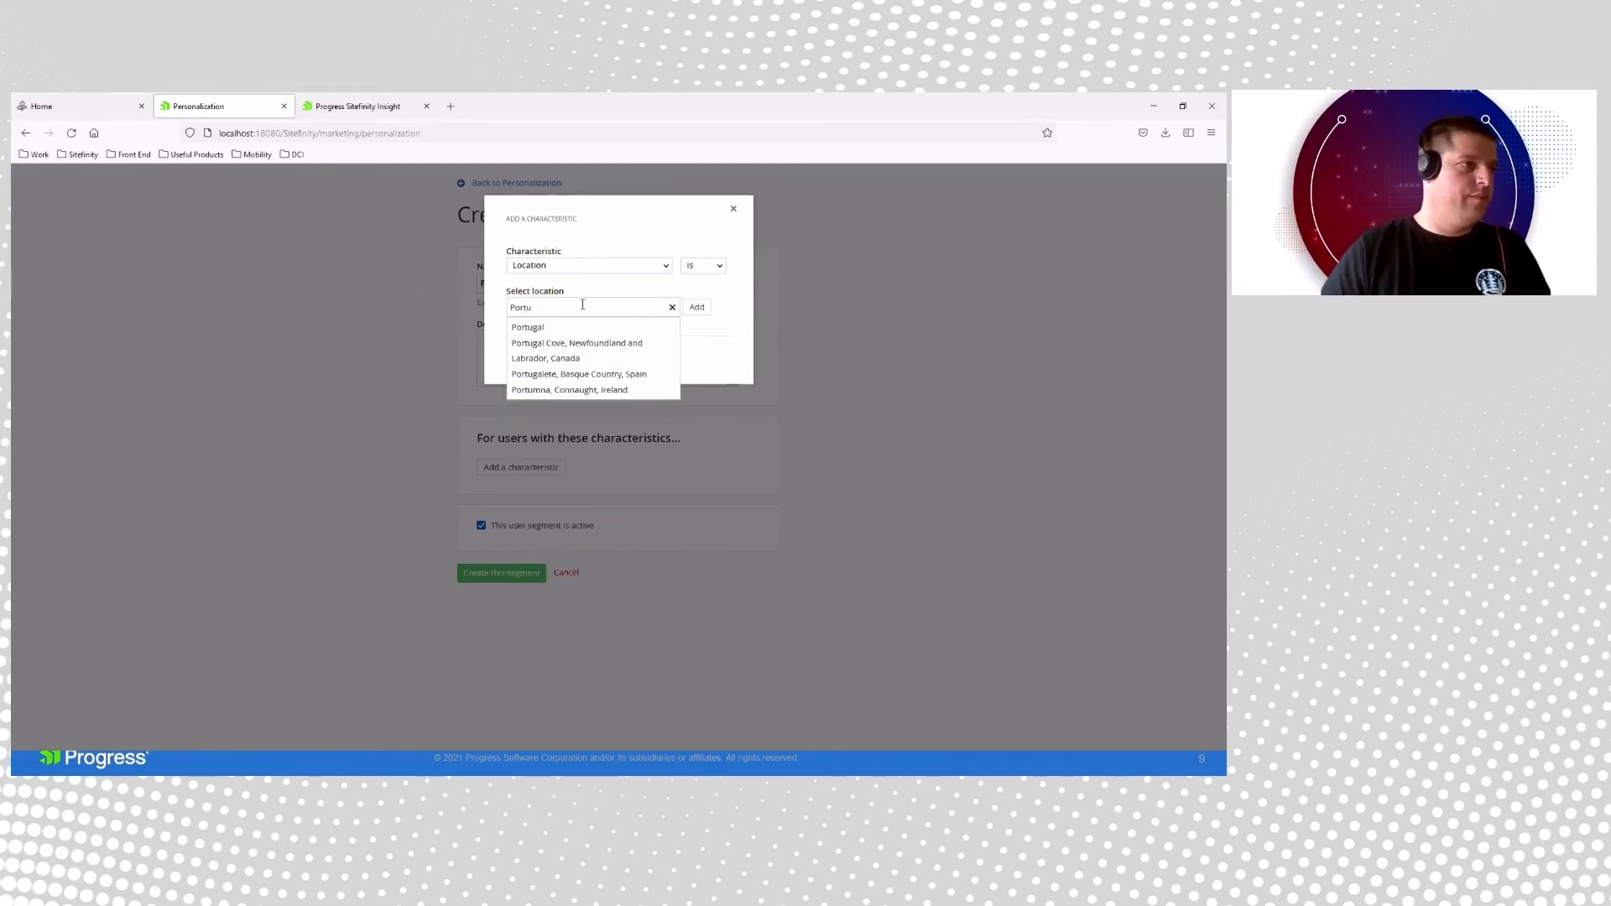
left_click(592, 327)
left_click(696, 325)
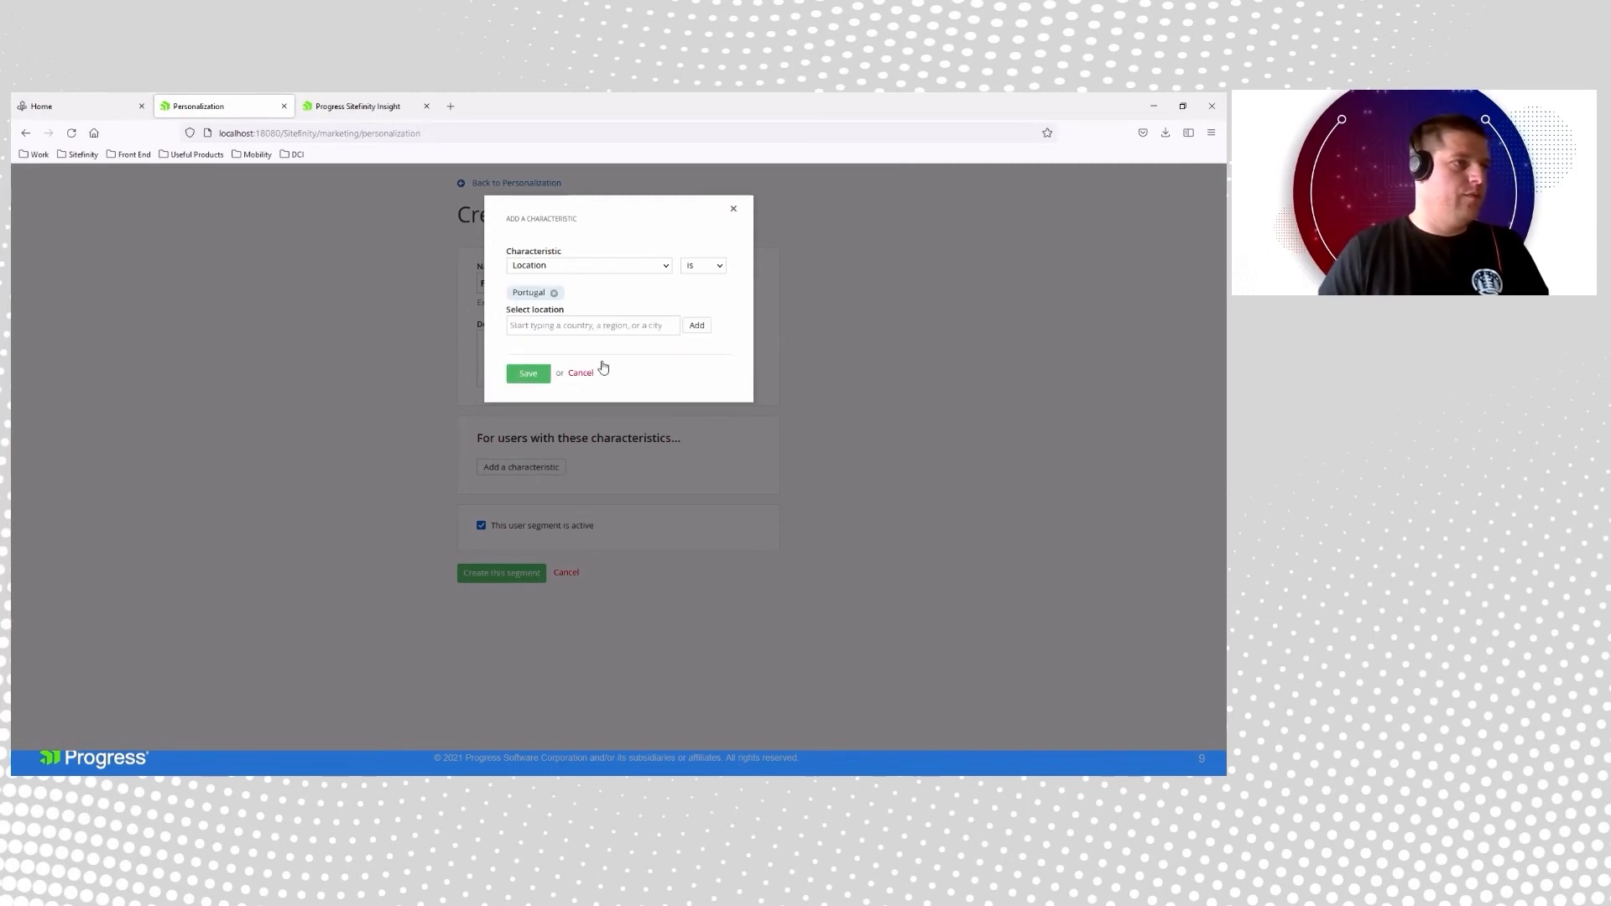
left_click(527, 373)
- Add the Franchiser persona as a second, AND-combined characteristic and create the user segment
left_click(514, 585)
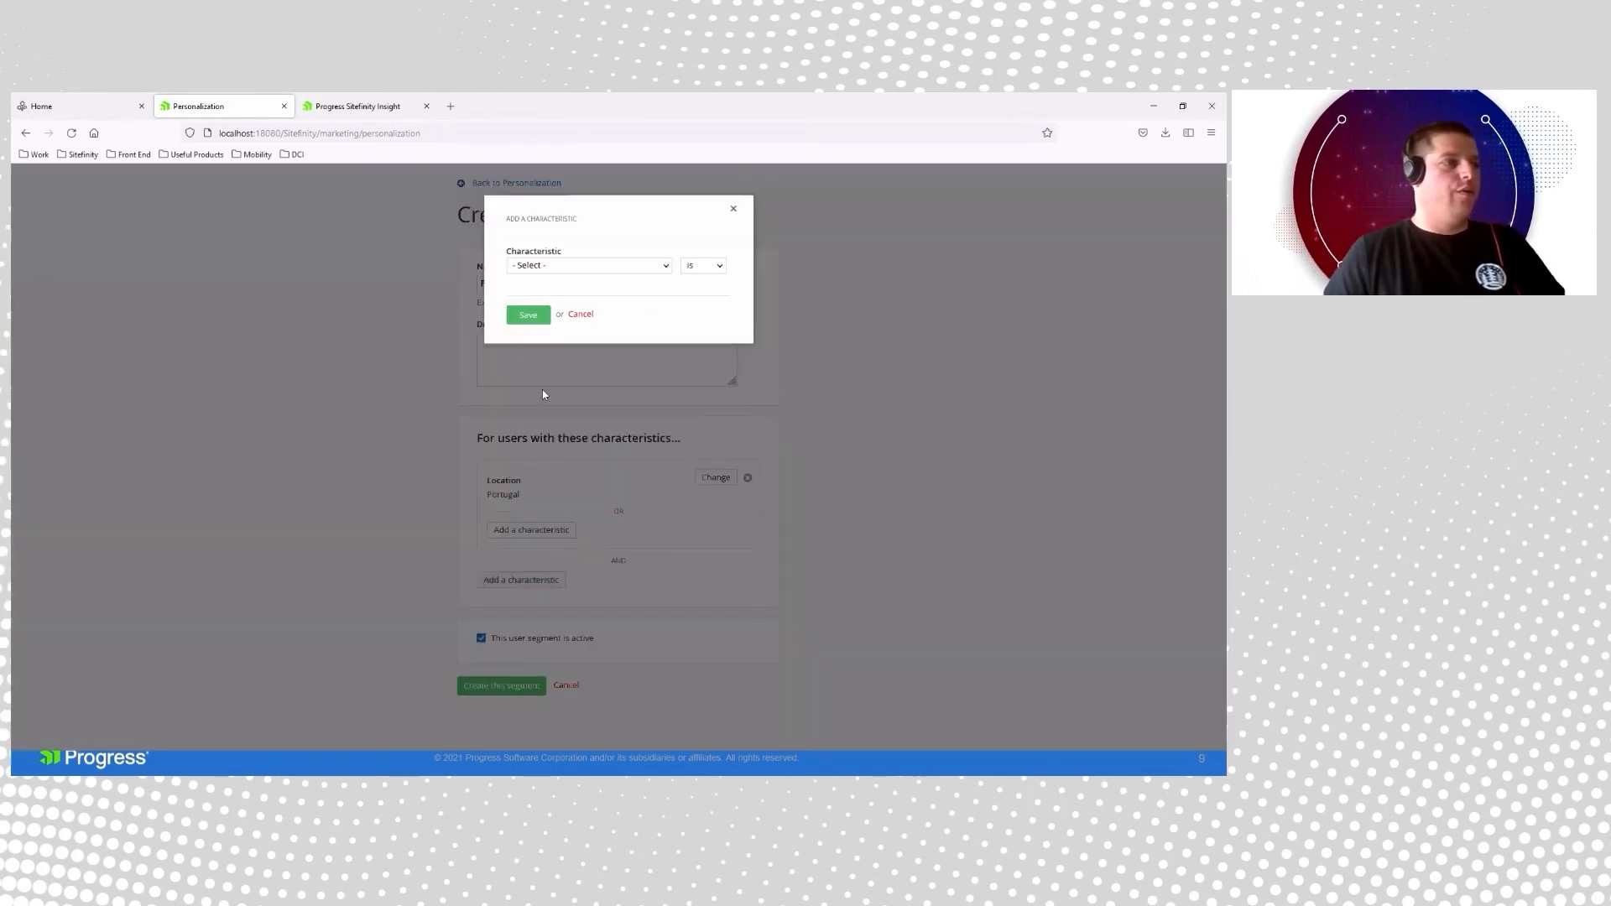
left_click(556, 267)
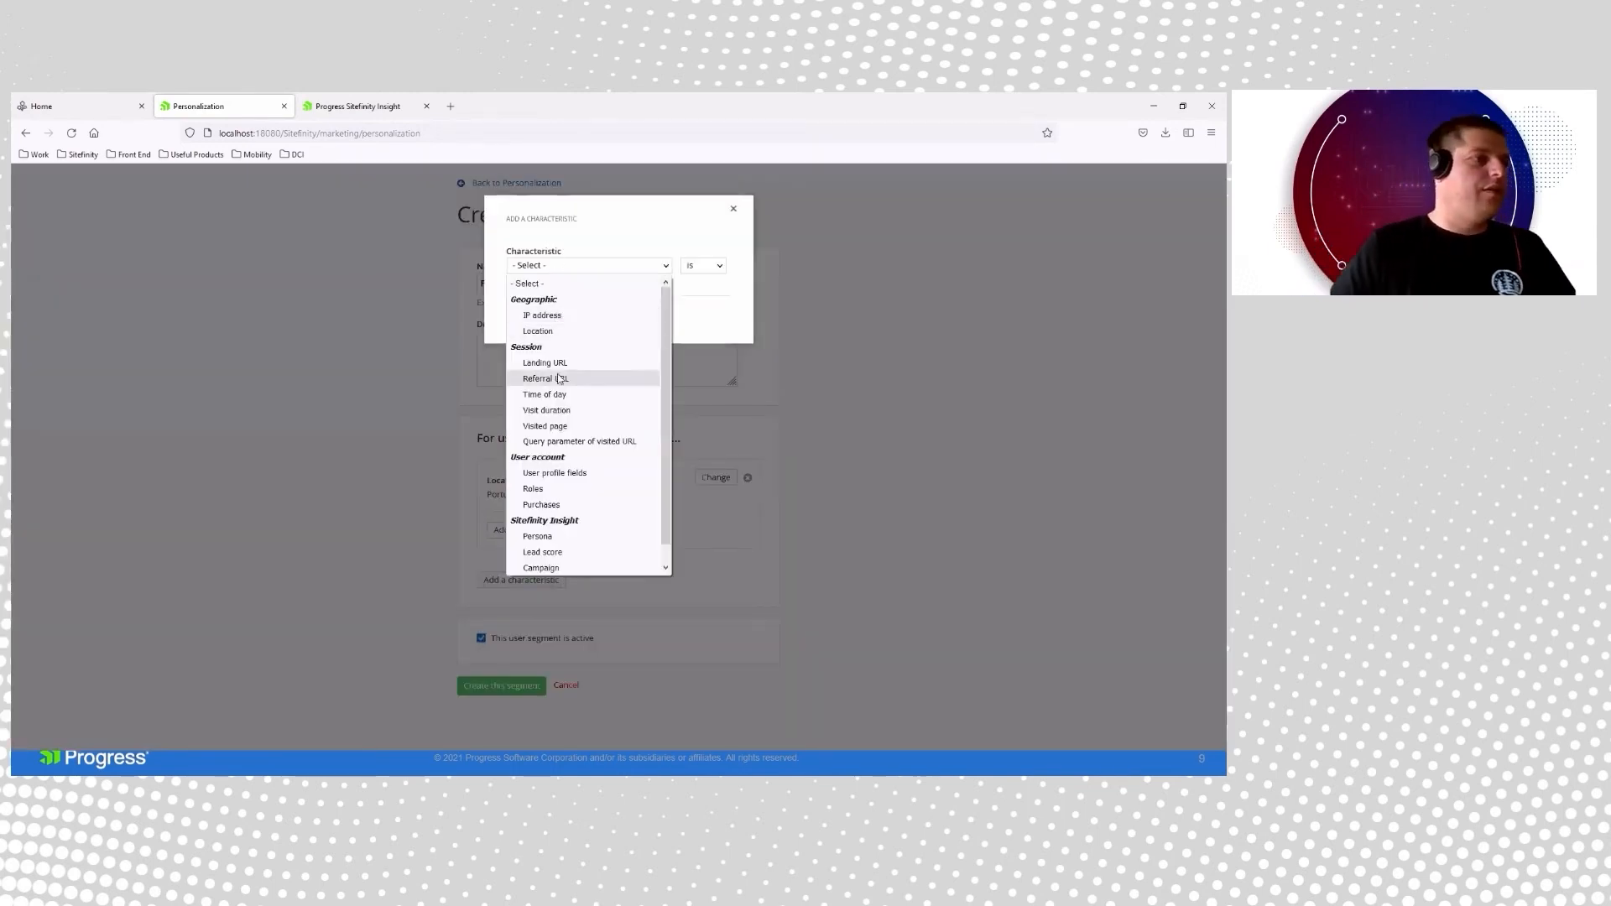
left_click(541, 536)
left_click(555, 306)
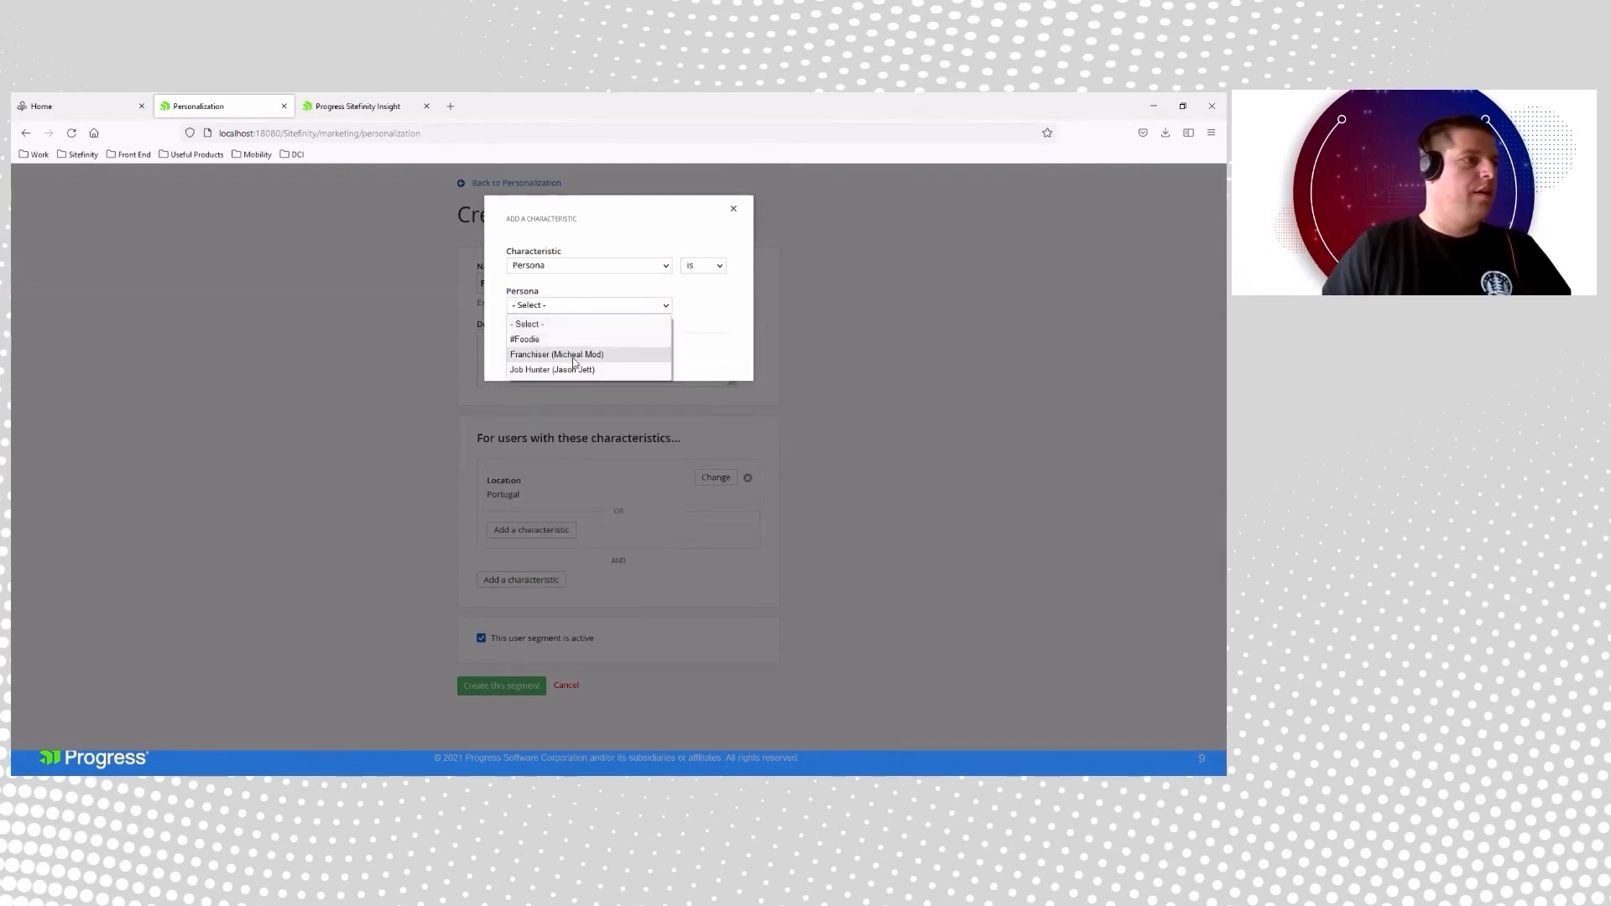
left_click(575, 356)
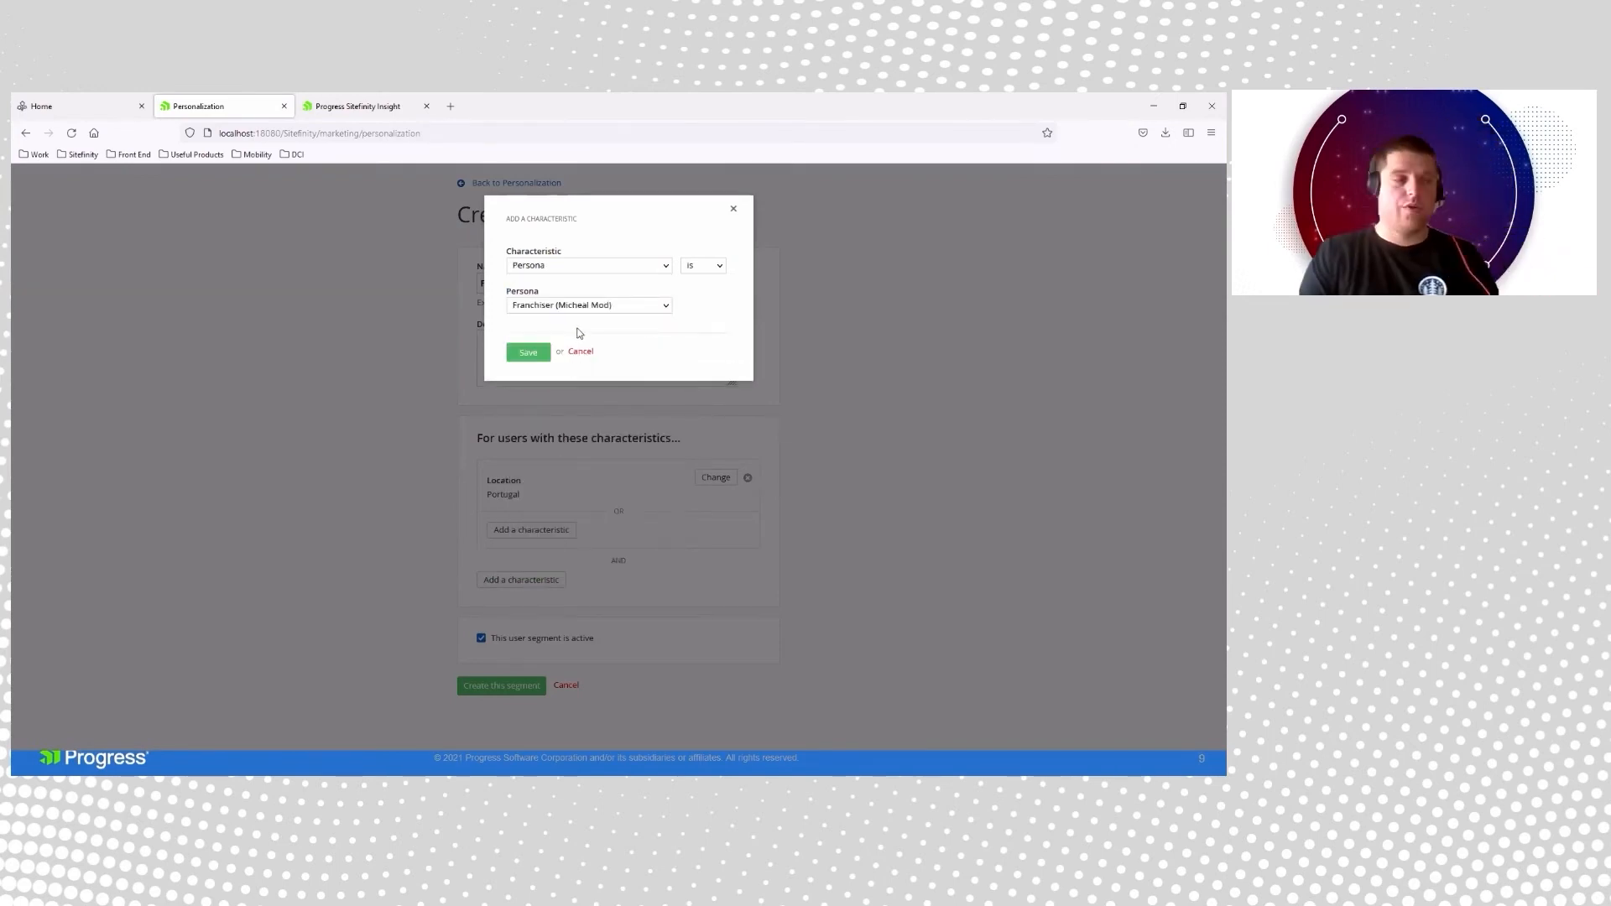
left_click(522, 353)
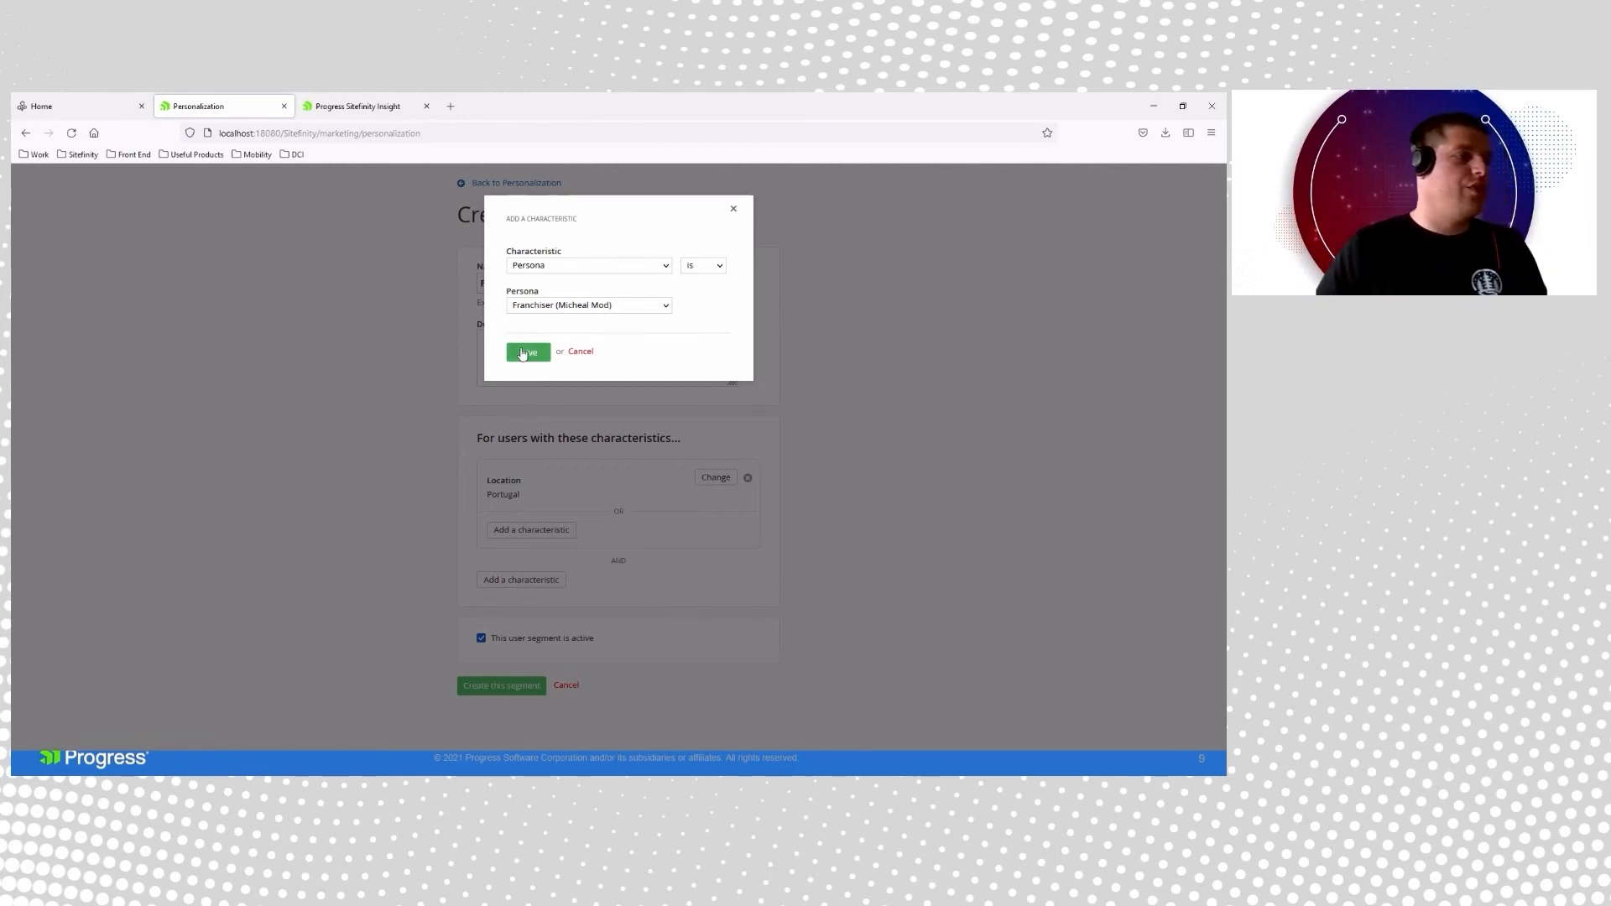
scroll(380, 574, "down", 2)
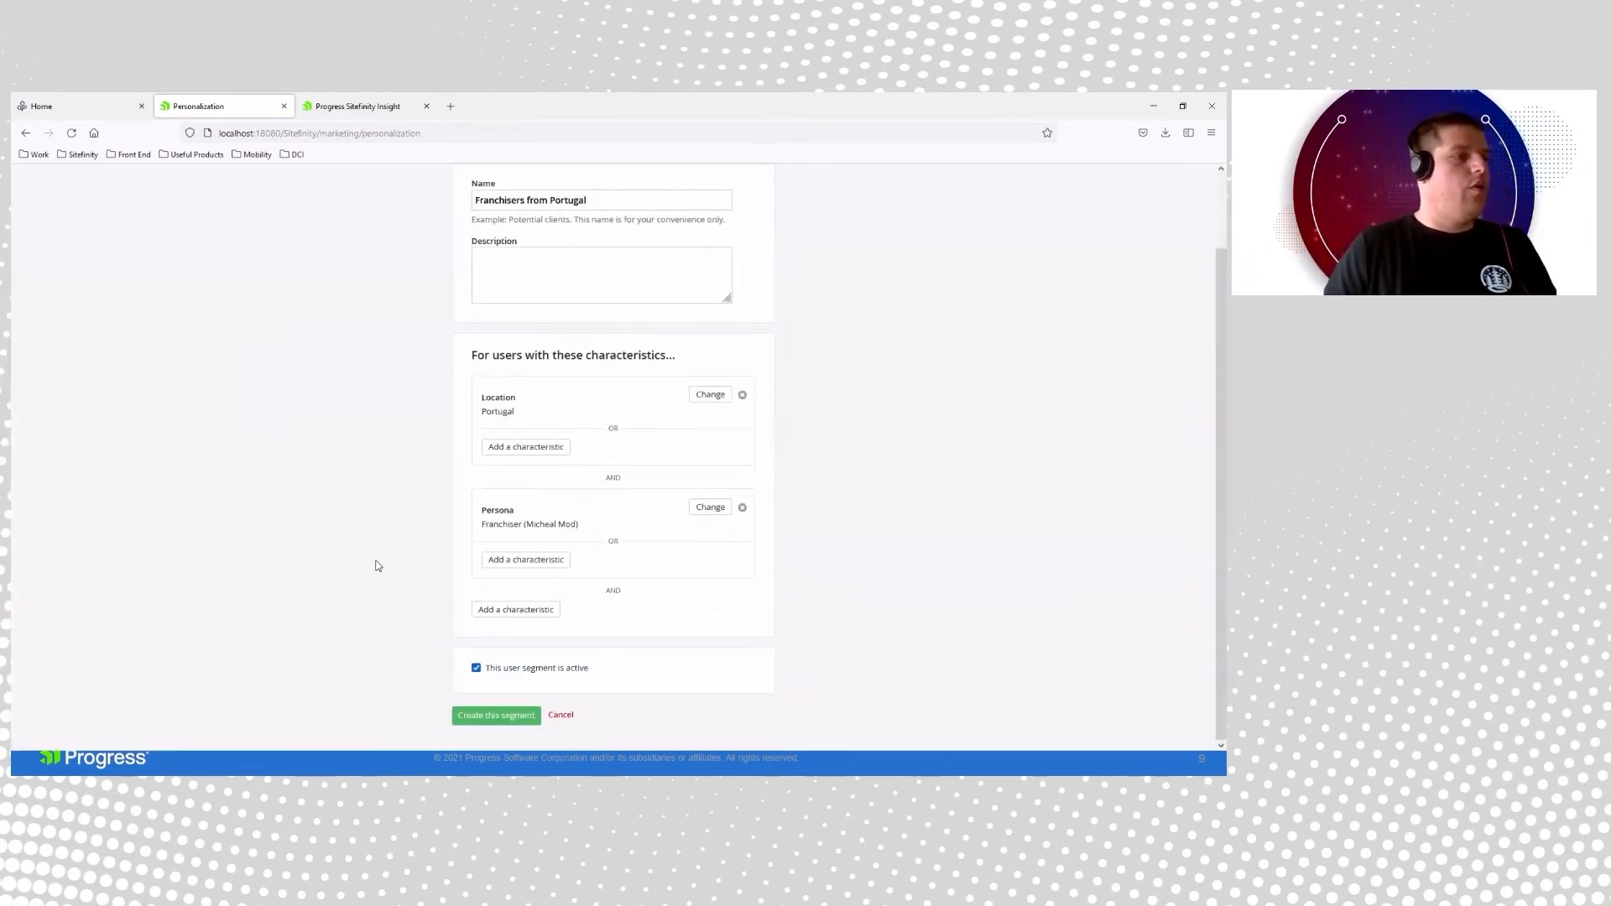
left_click(486, 722)
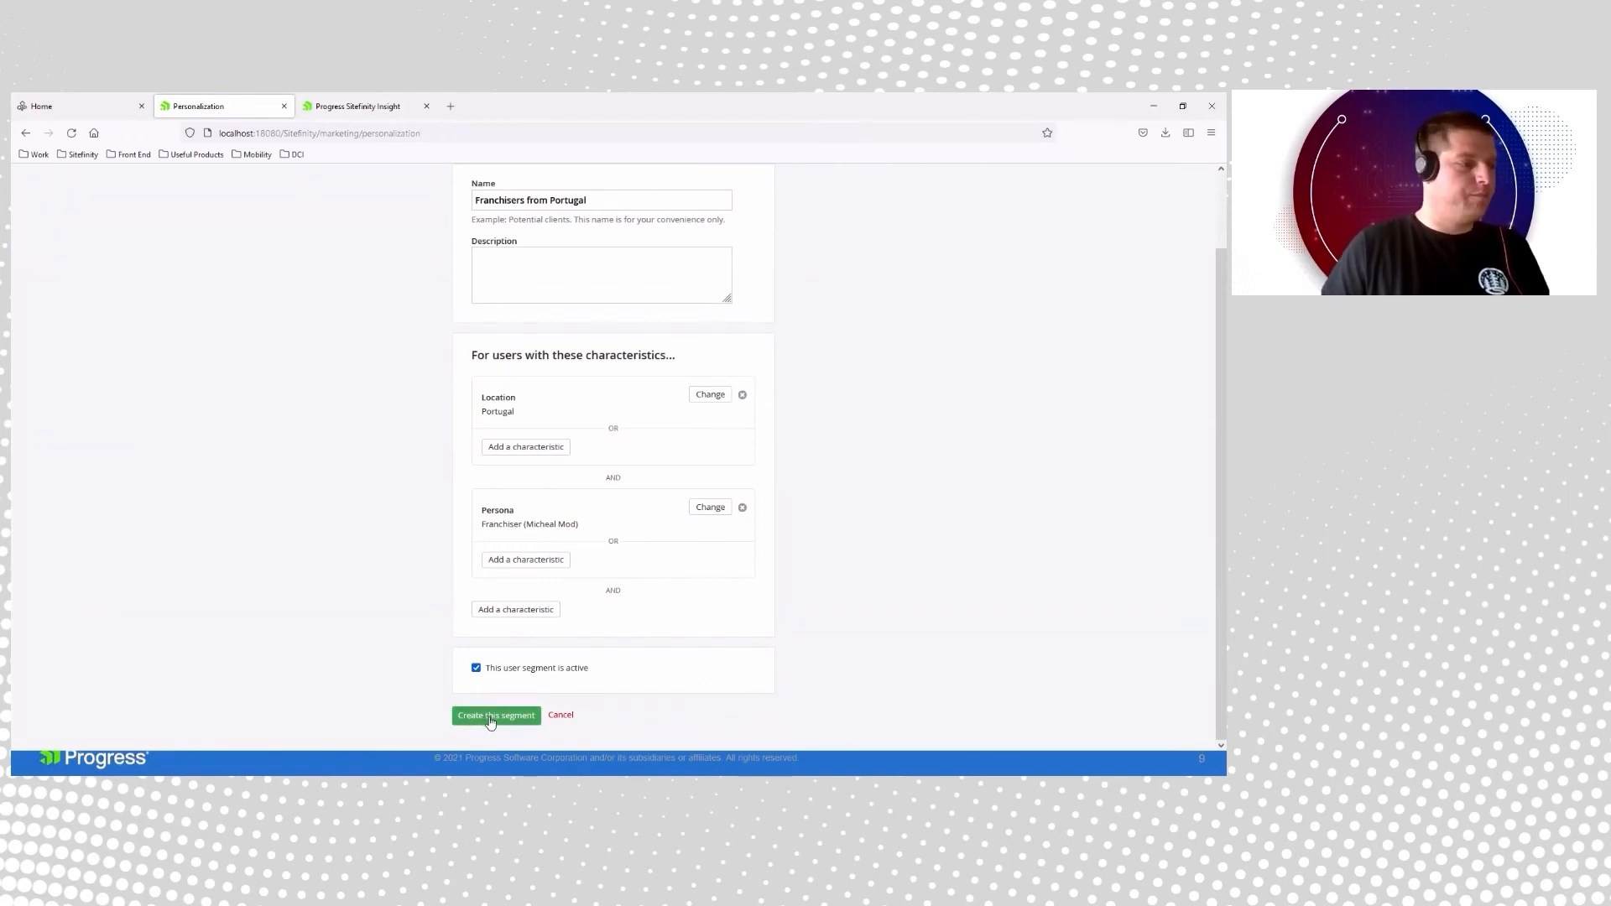
left_click(491, 720)
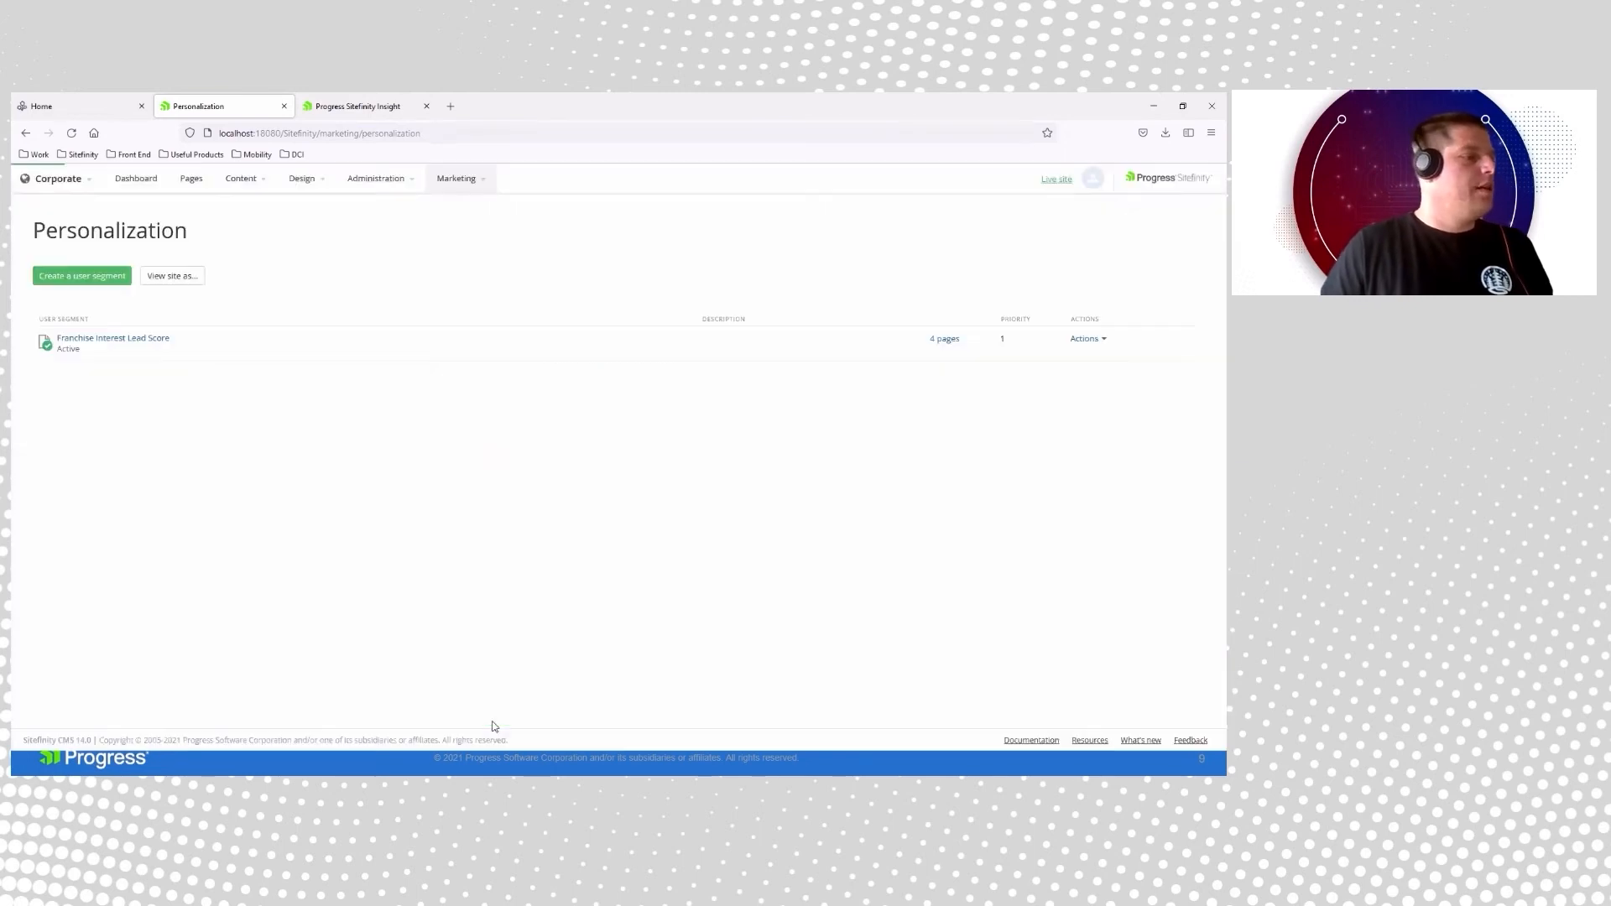
- Open the English version of the "Why Franchise?" page for editing from the site's page list
left_click(199, 181)
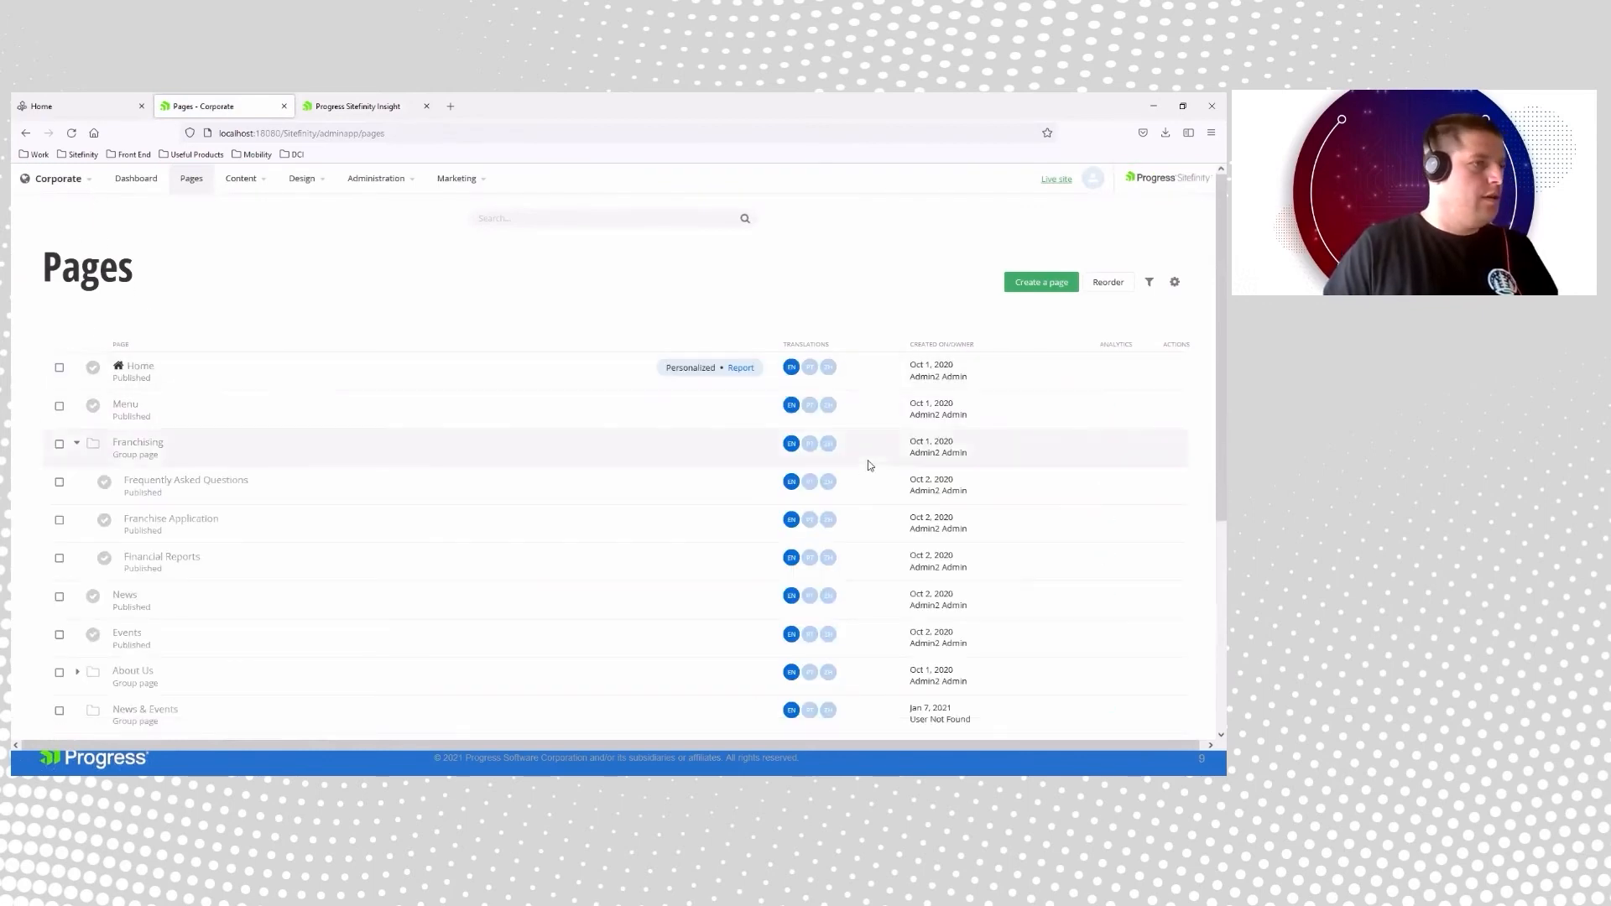
scroll(729, 648, "down", 5)
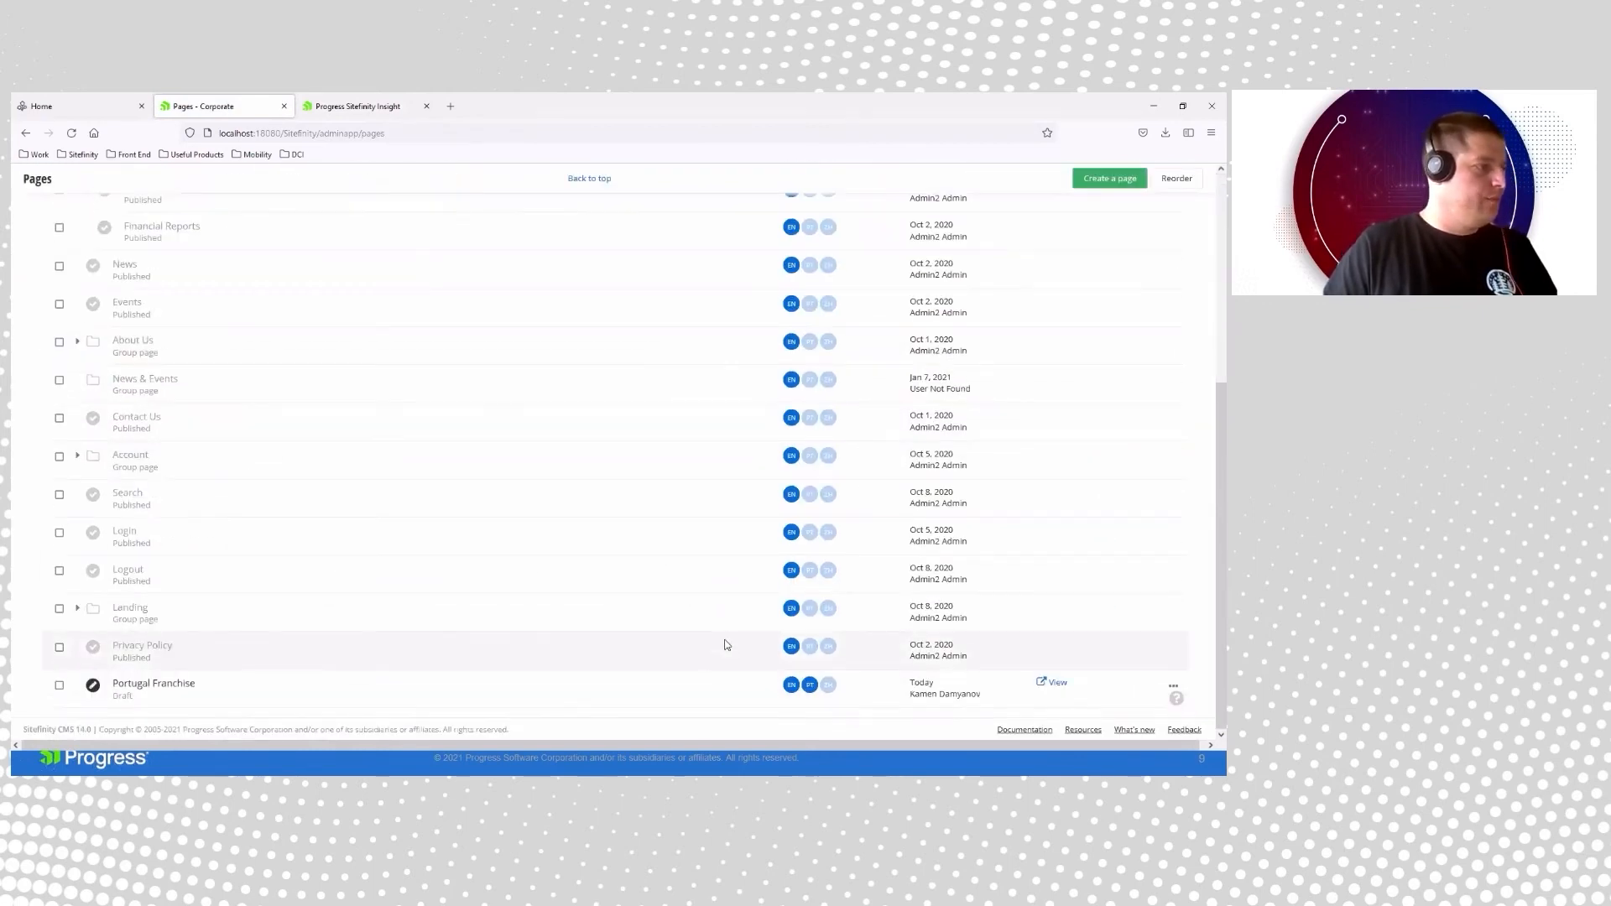
left_click(803, 686)
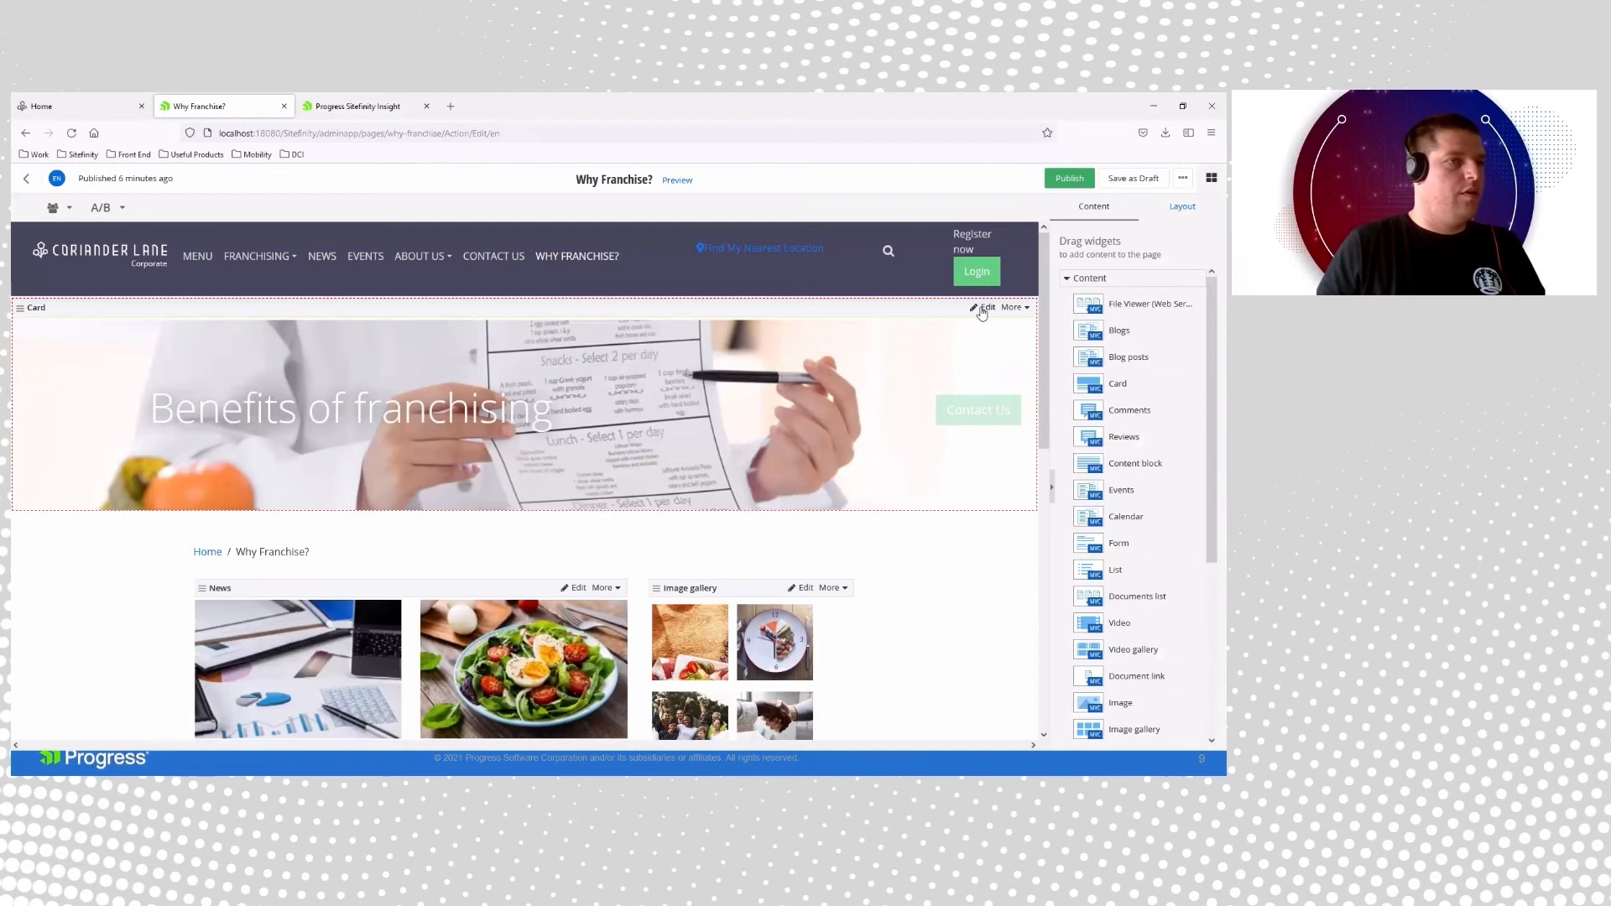
- Add a personalized version of the "Benefits of franchising" card for the "Franchisers from Portugal" segment
left_click(985, 308)
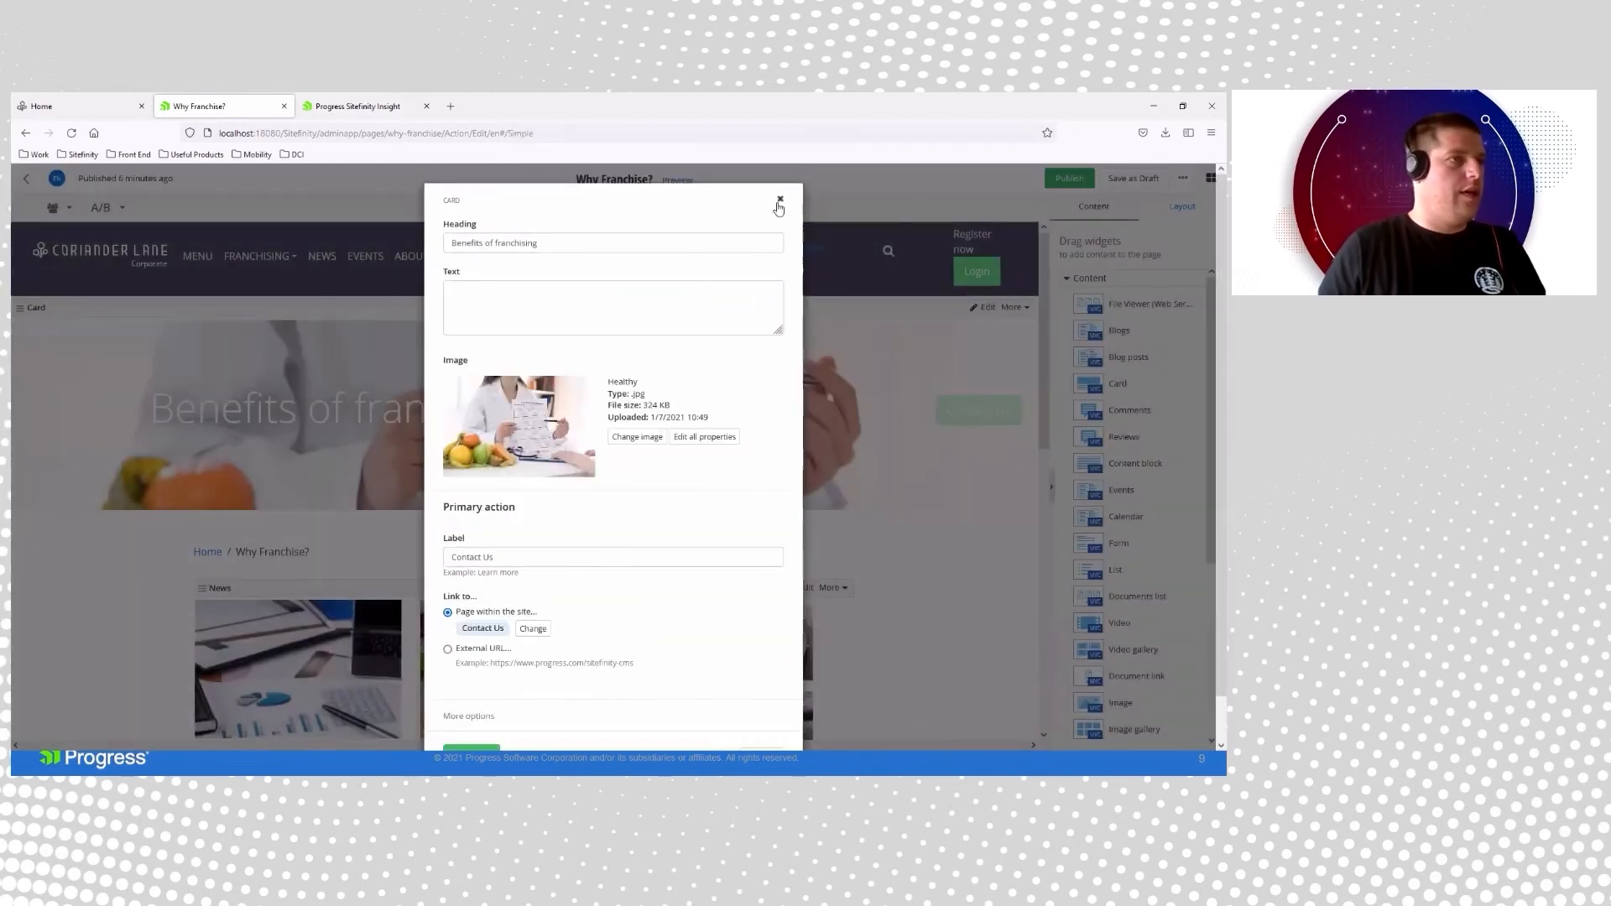
left_click(774, 206)
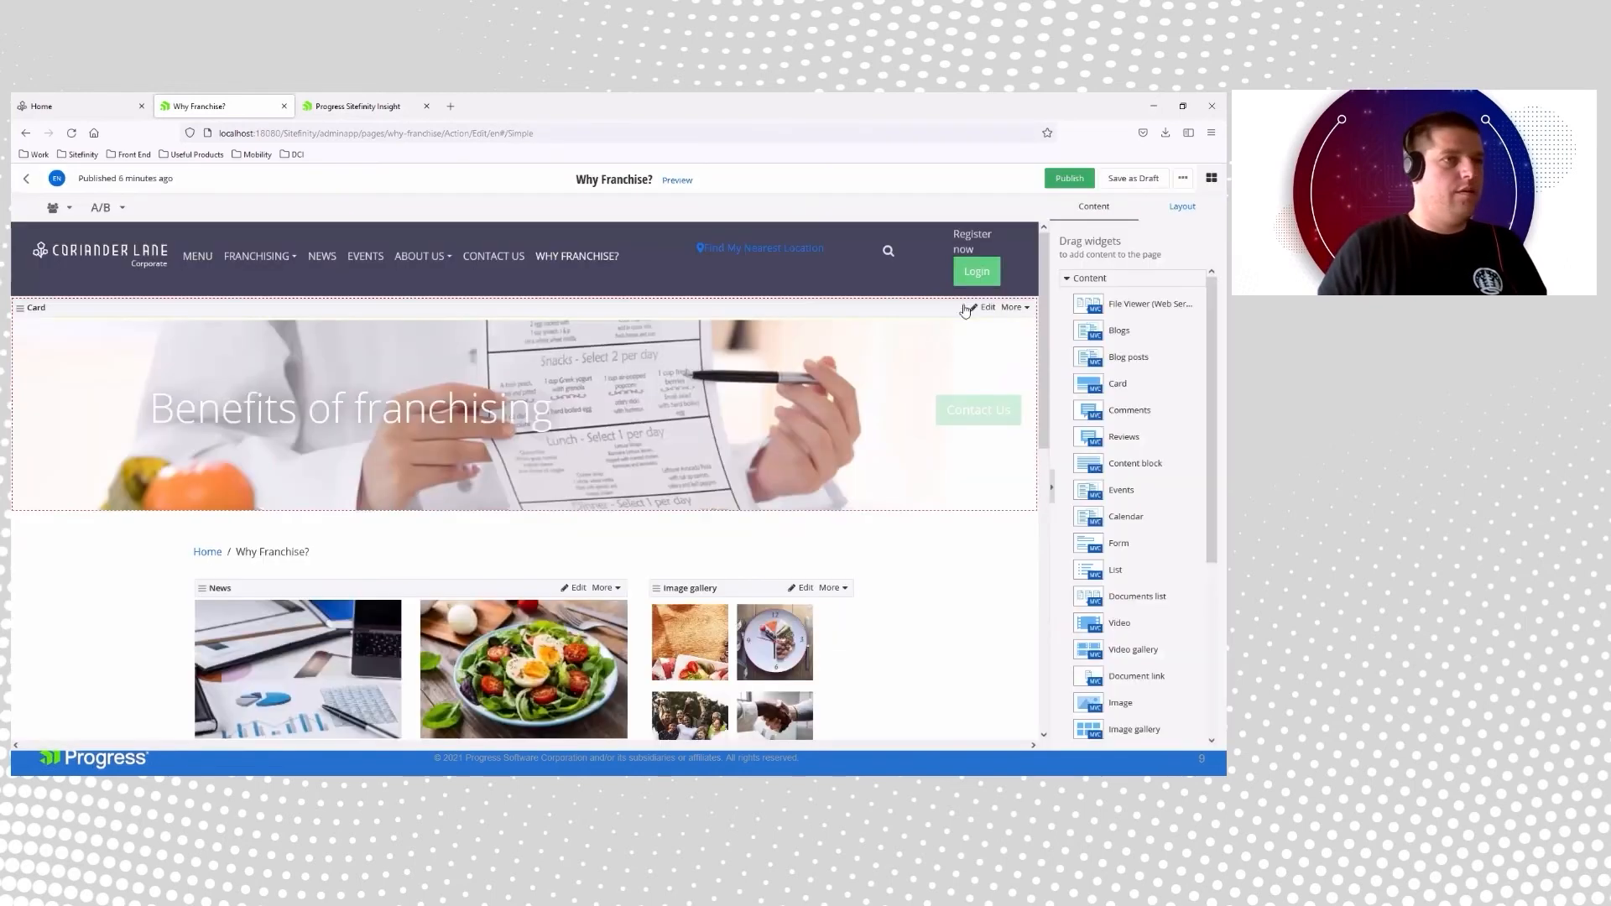
left_click(1013, 307)
left_click(1013, 328)
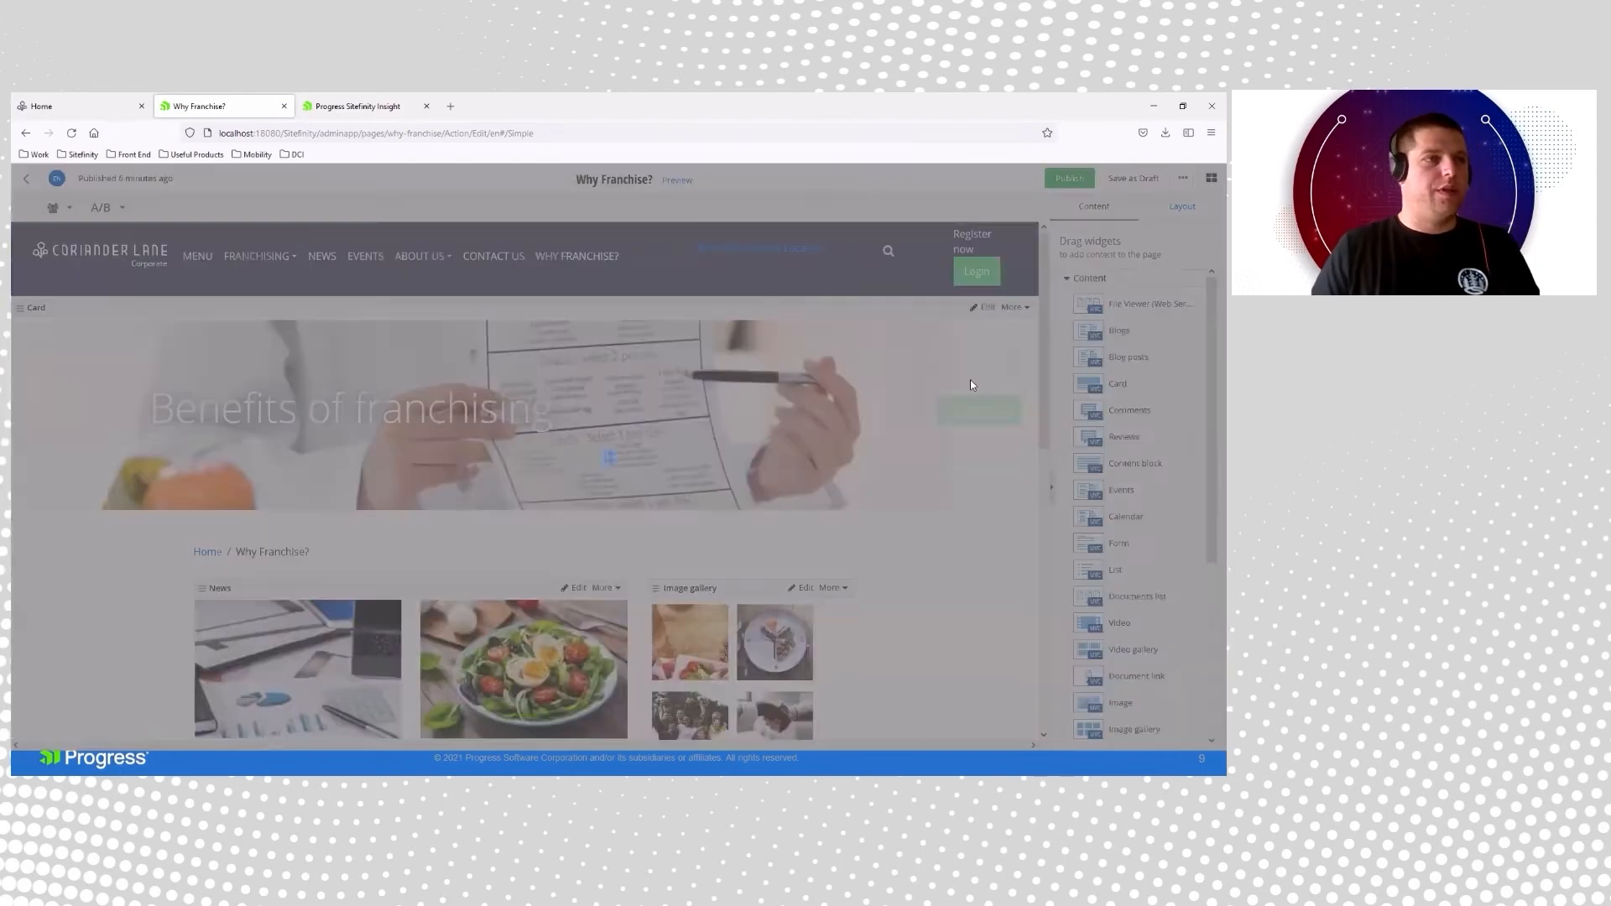
left_click(481, 246)
left_click(495, 277)
left_click(475, 298)
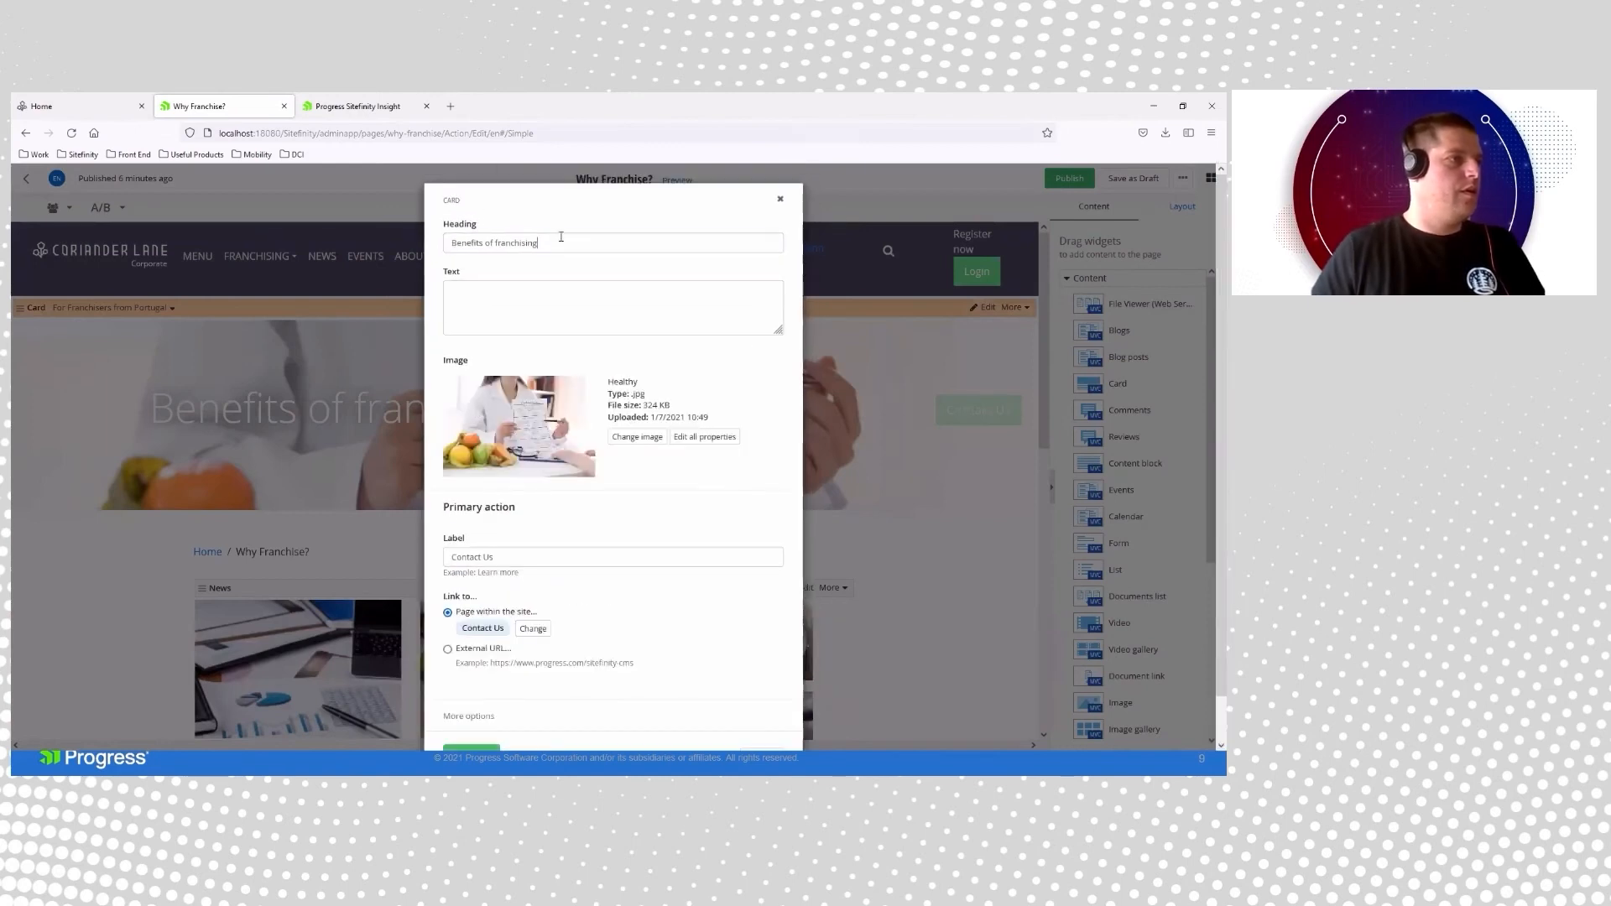
- Set the personalized card's heading to "Benefits of franchising in Portugal", replace its image with "Dinner Burnout", and save the card
left_click(561, 236)
type("in Portugal")
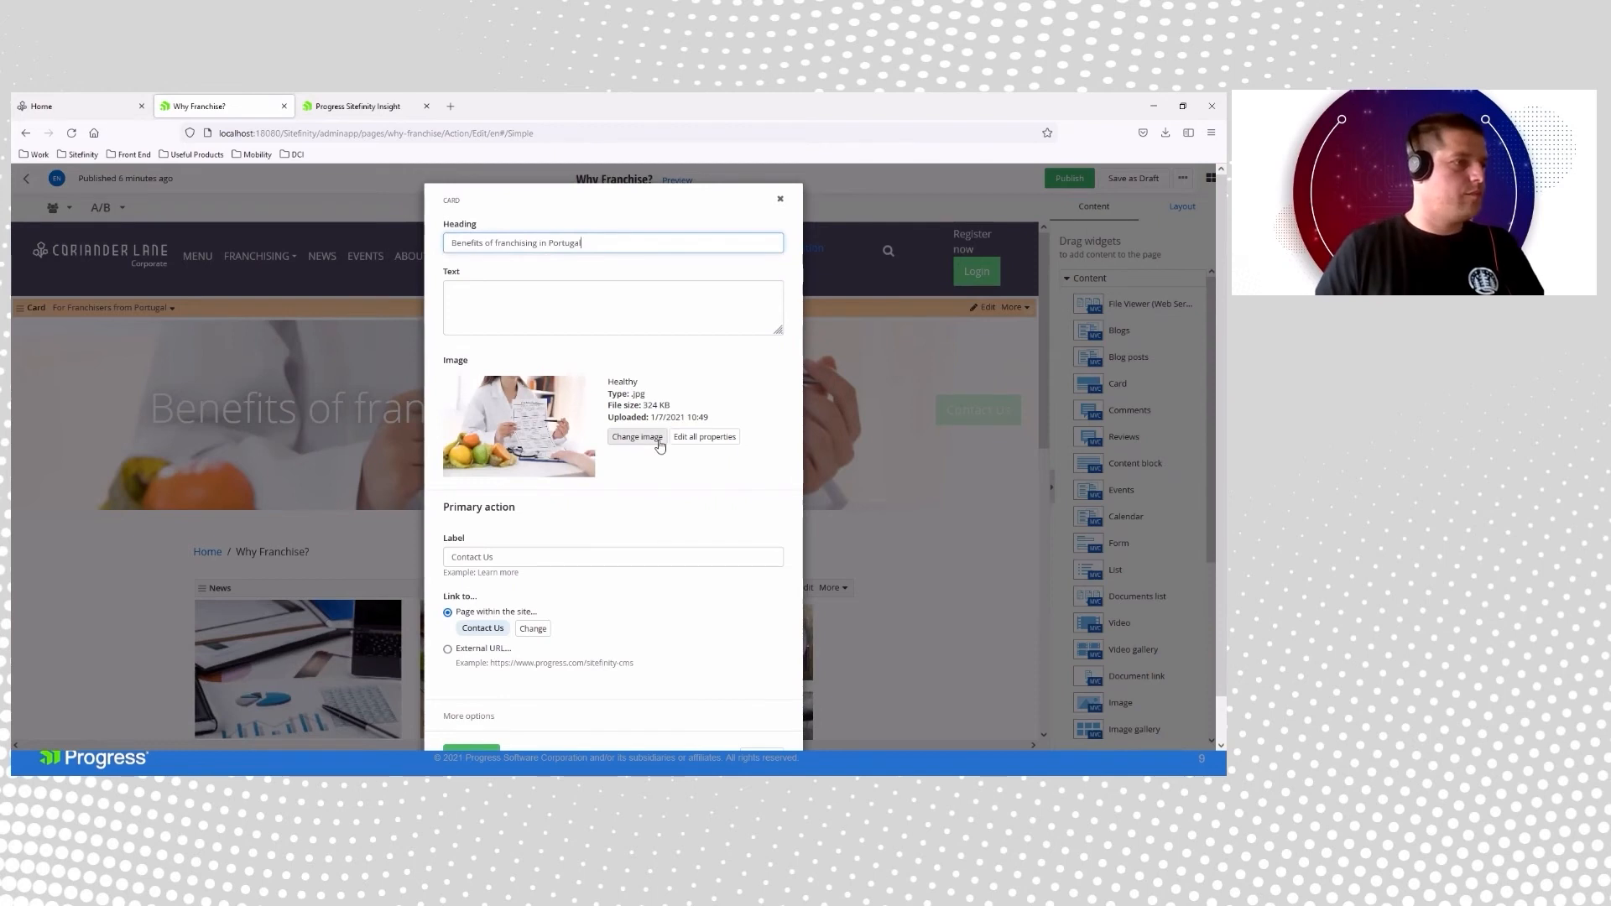
left_click(636, 438)
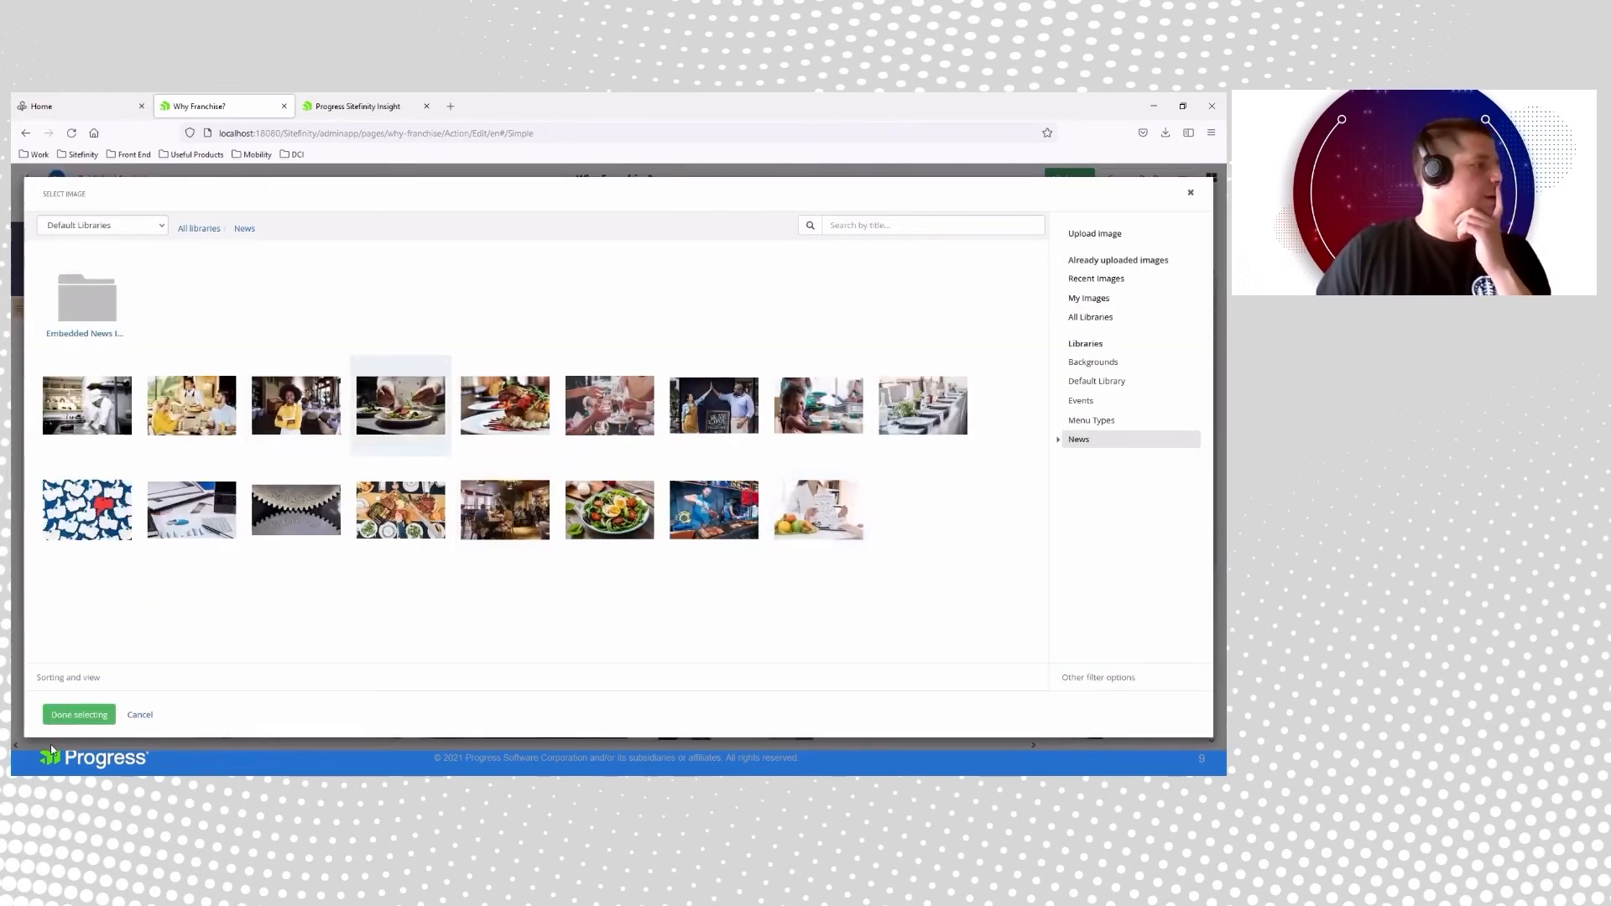
left_click(47, 720)
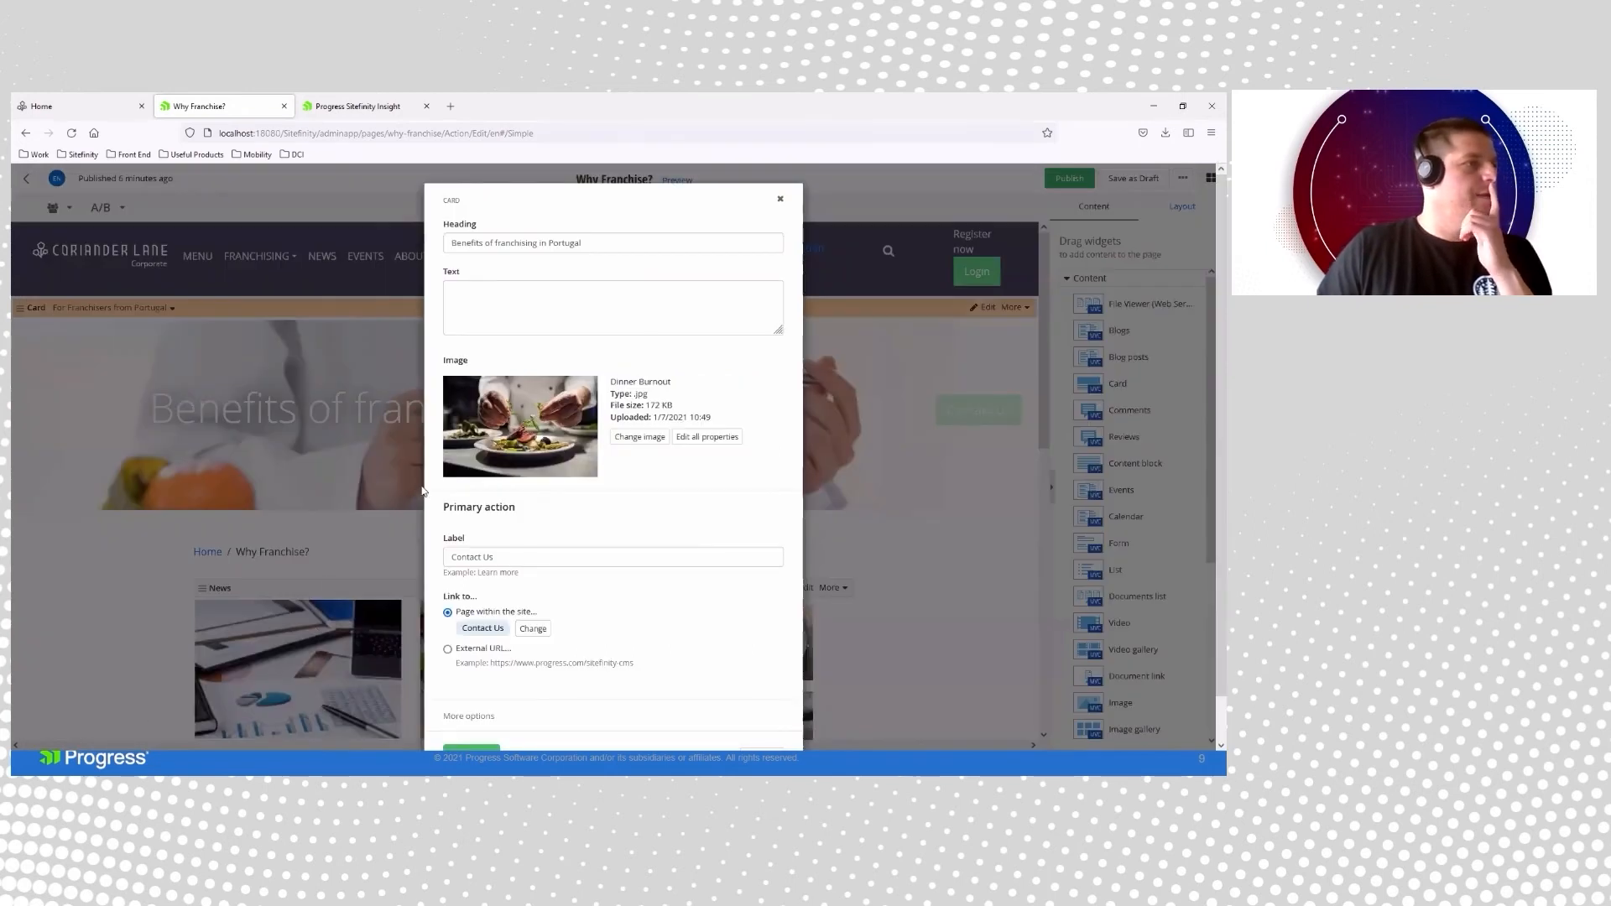
left_click(471, 708)
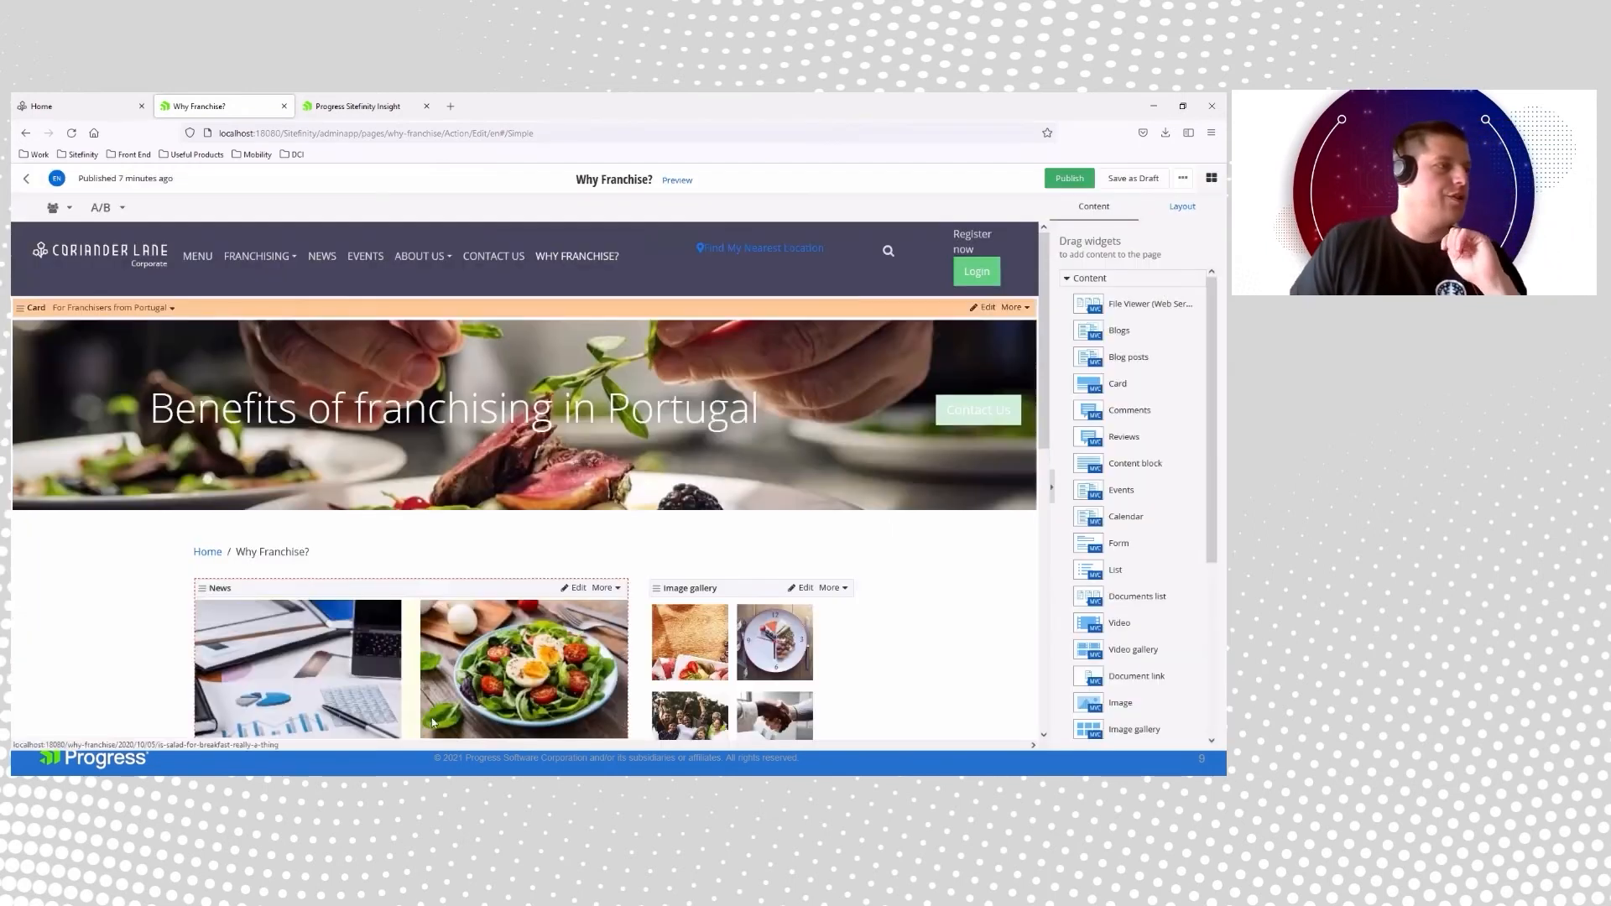
- Compare the card's default version with its "Franchisers from Portugal" version, finishing on the Portugal version
left_click(120, 308)
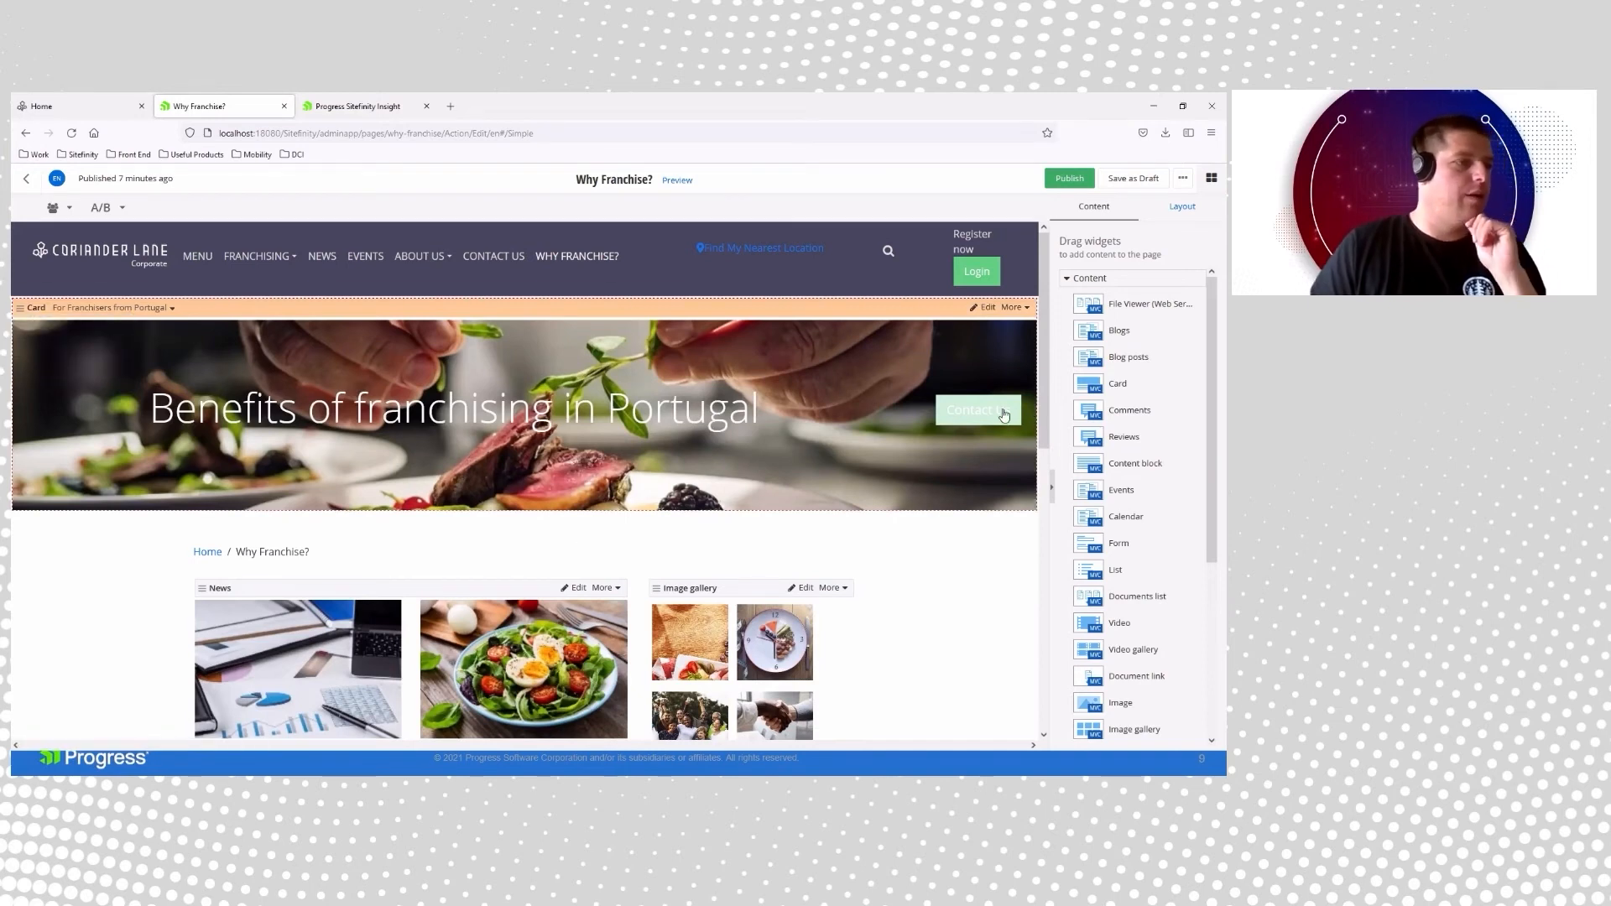
left_click(146, 309)
left_click(116, 362)
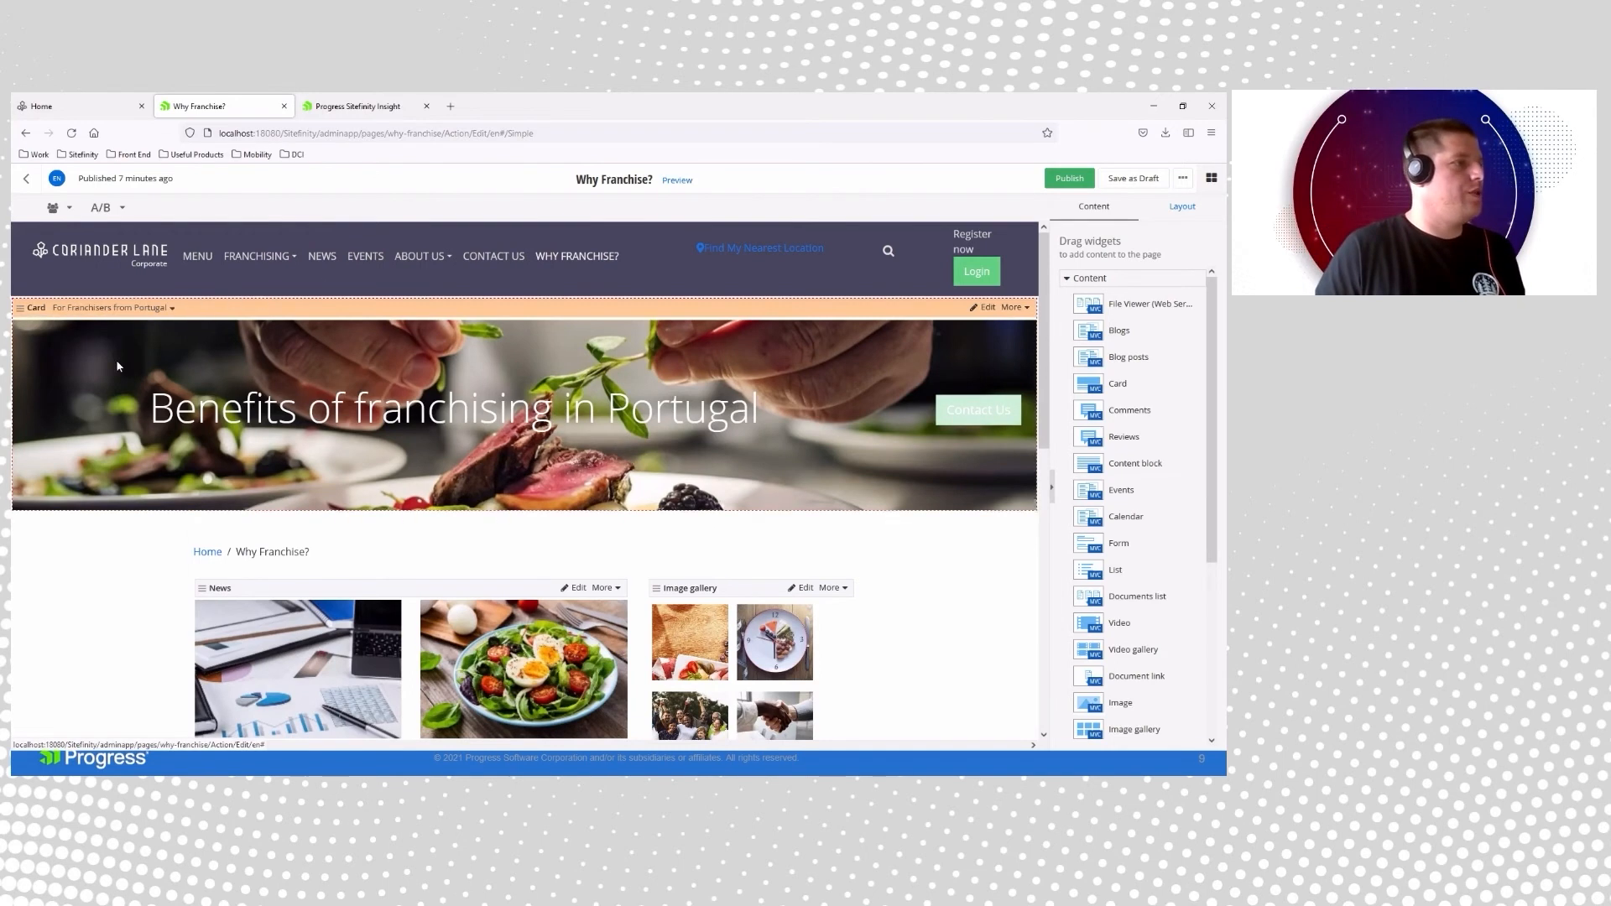
left_click(111, 309)
left_click(51, 360)
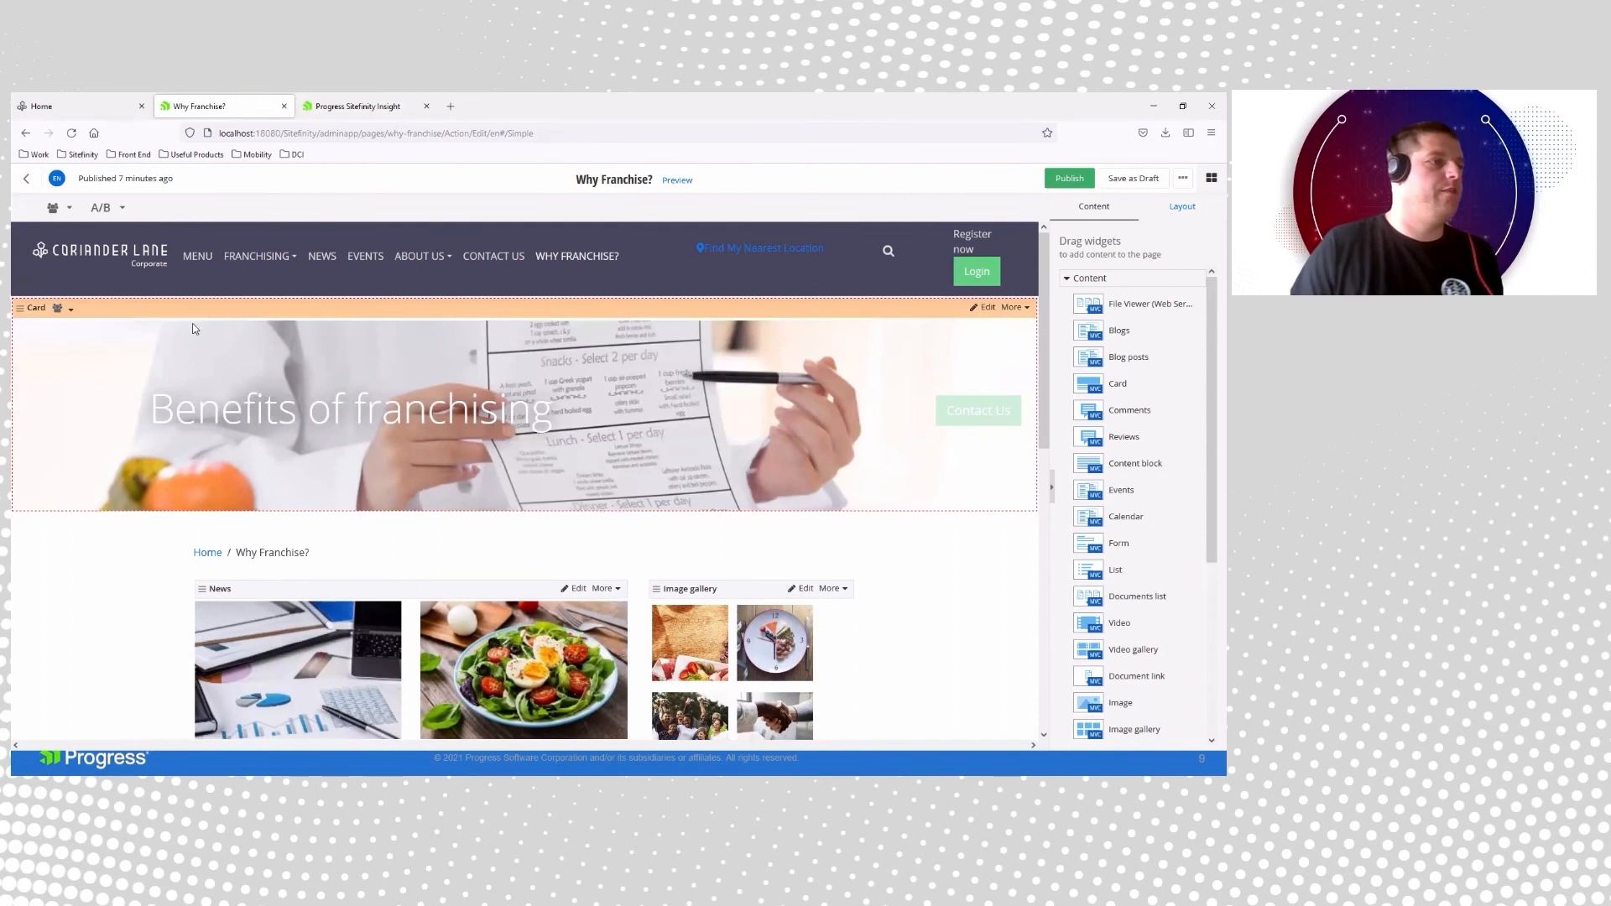
left_click(70, 309)
left_click(84, 344)
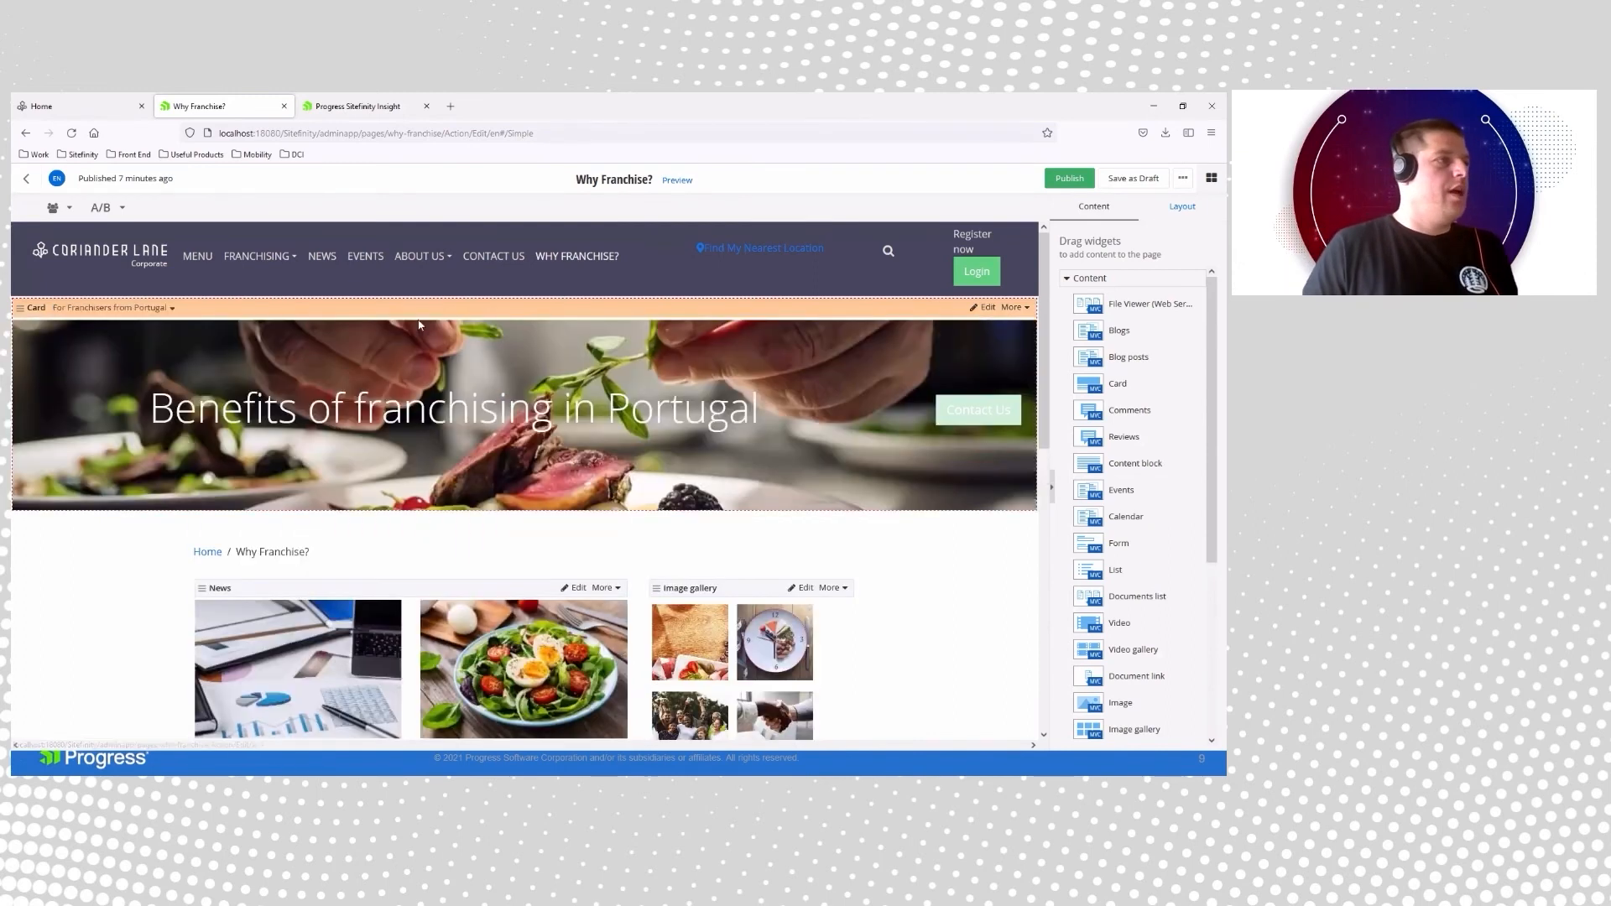
- Preview the page in the personalization console as a visitor in the "Franchisers from Portugal" segment
left_click(57, 207)
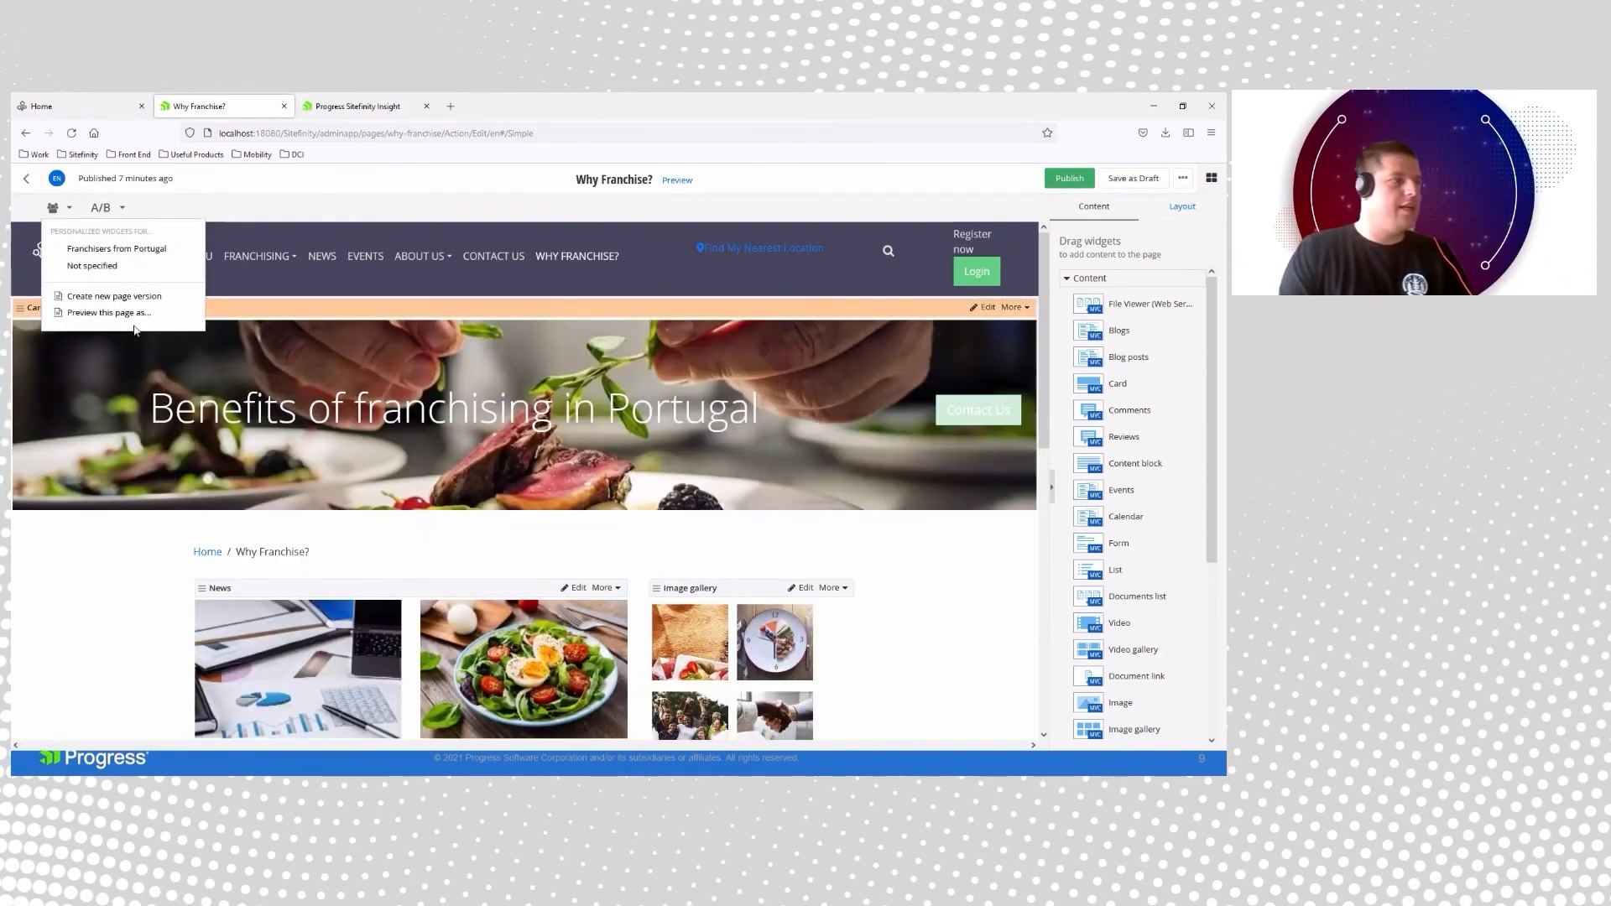
left_click(109, 312)
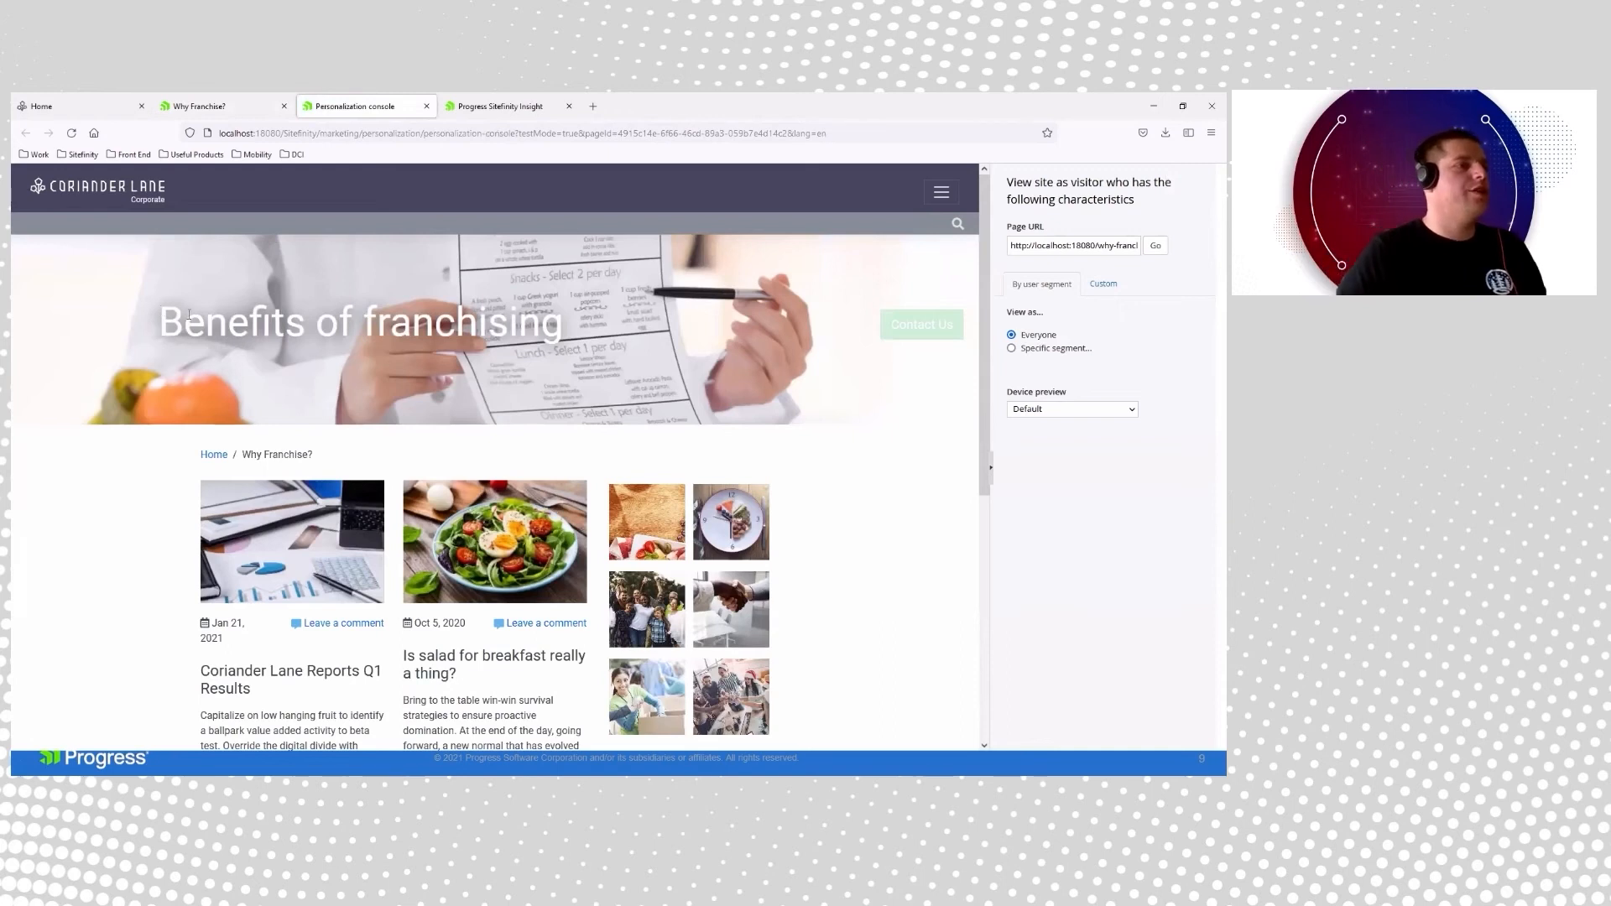
left_click(1012, 349)
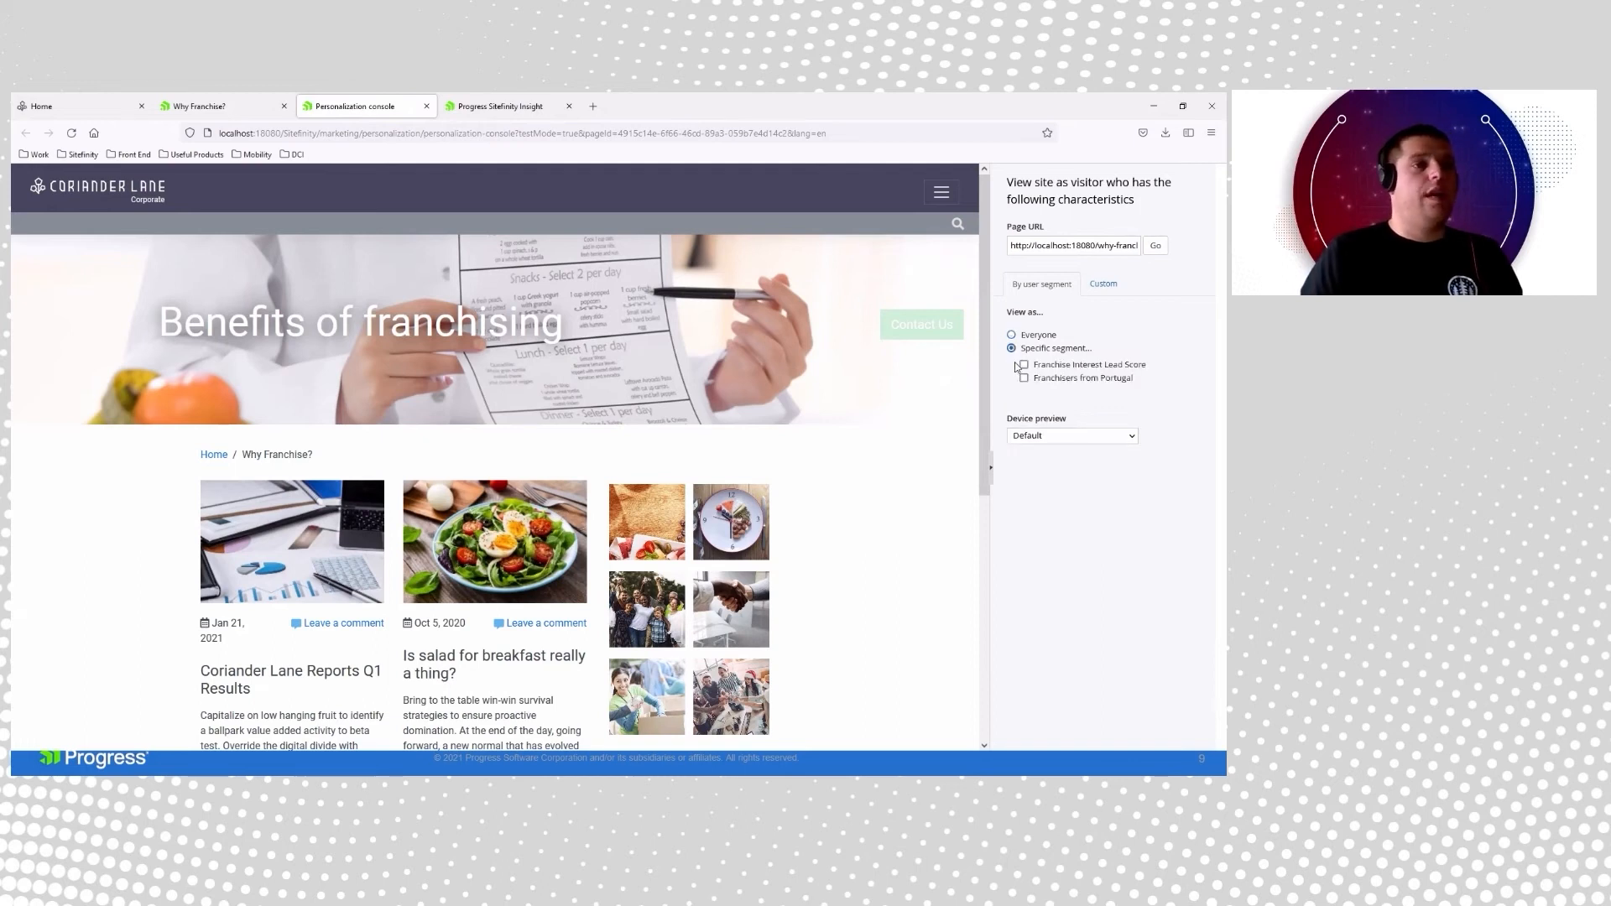
left_click(1024, 378)
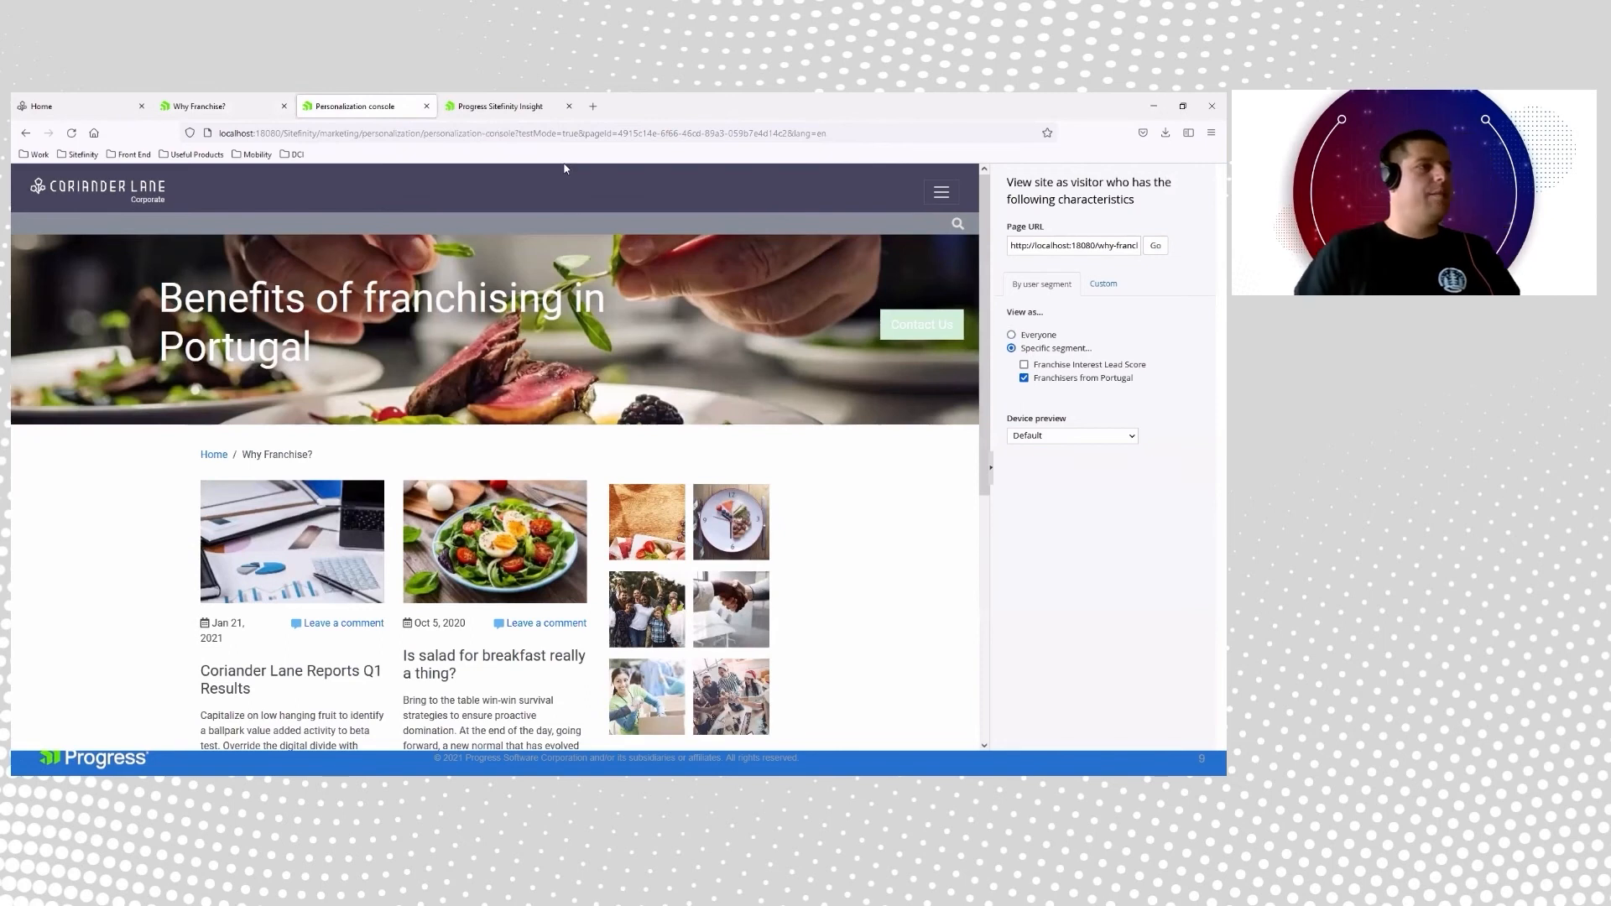
- Switch to Sitefinity Insight to view the contact's journey
key("ctrl+Tab")
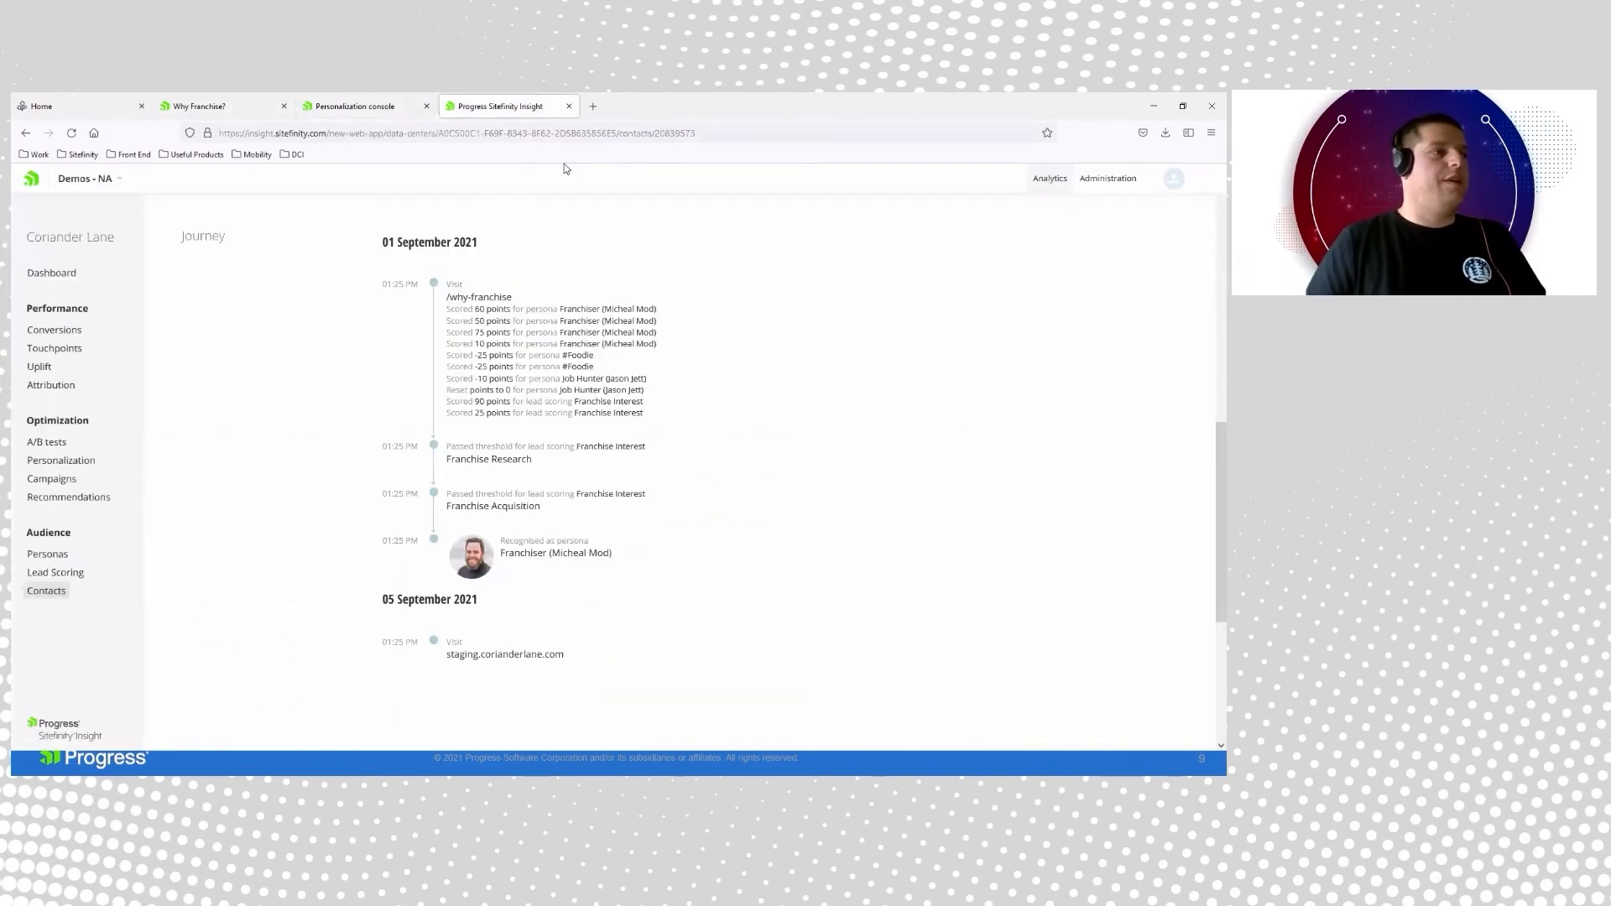